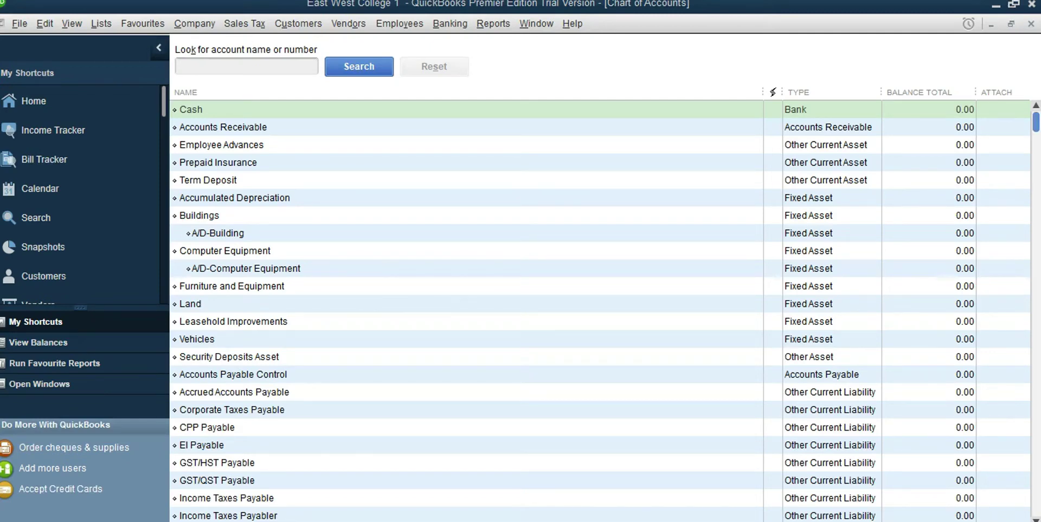
# Add a new Income account named Customized Training to the chart of accounts and save it
pyautogui.scroll(-2, 599, 312)
pyautogui.scroll(-2, 599, 312)
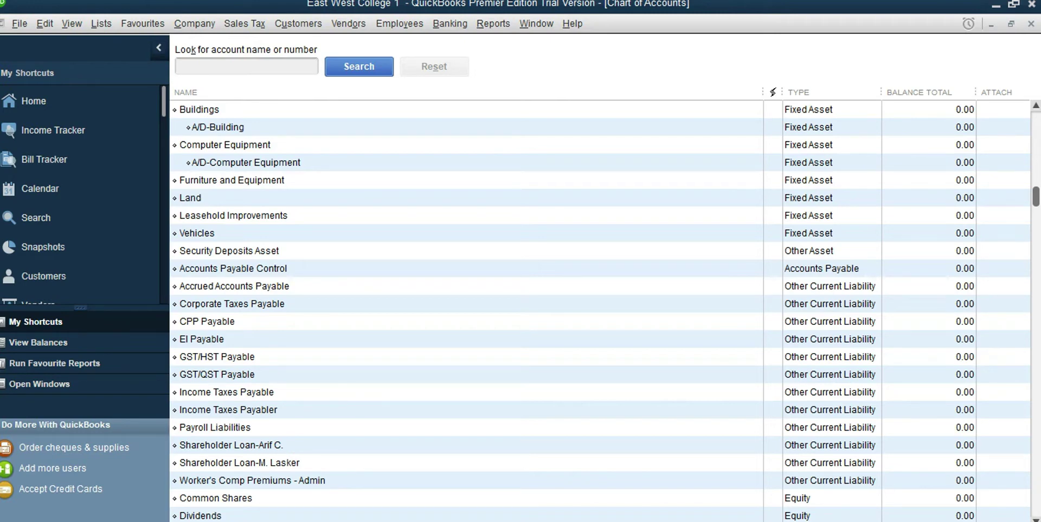
pyautogui.scroll(-4, 596, 312)
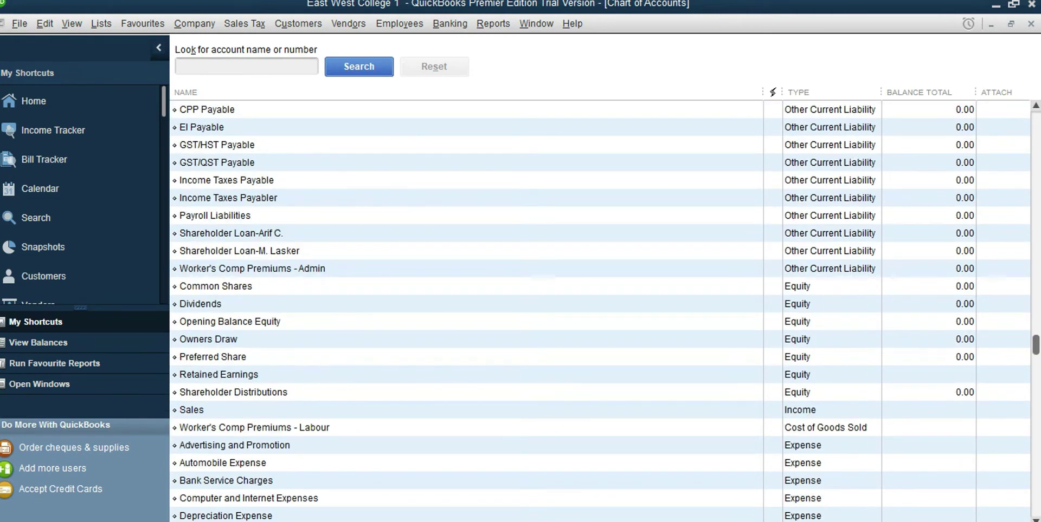
pyautogui.click(192, 411)
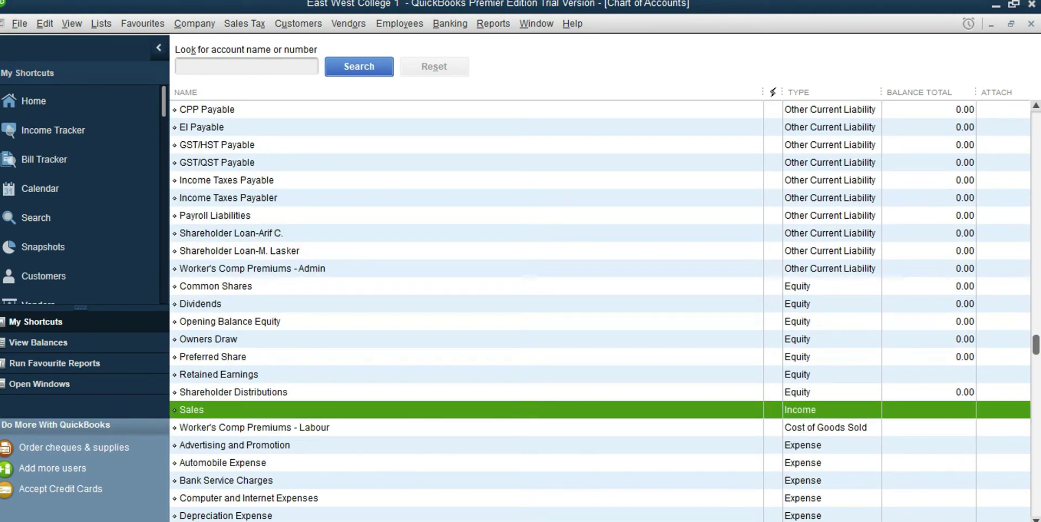
pyautogui.rightClick(439, 408)
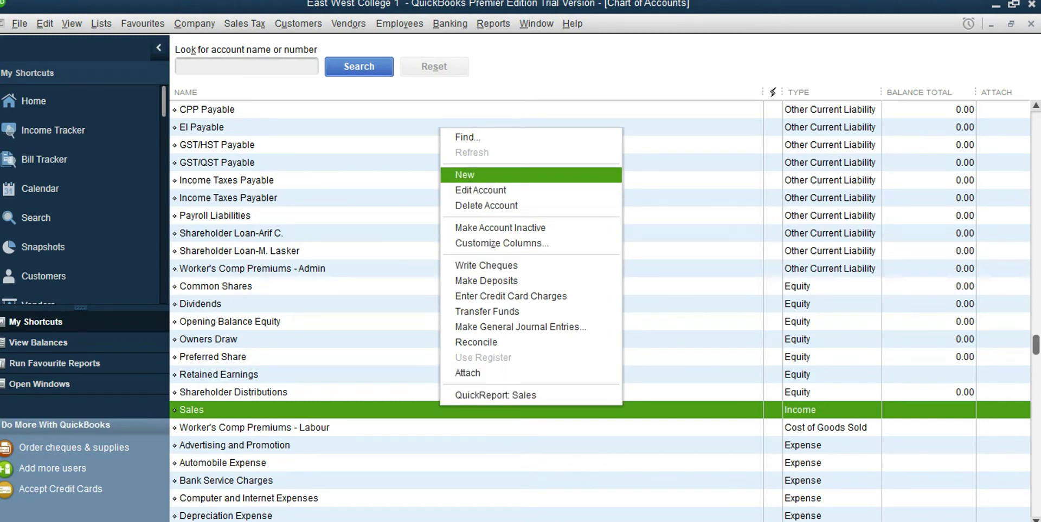
pyautogui.press('Return')
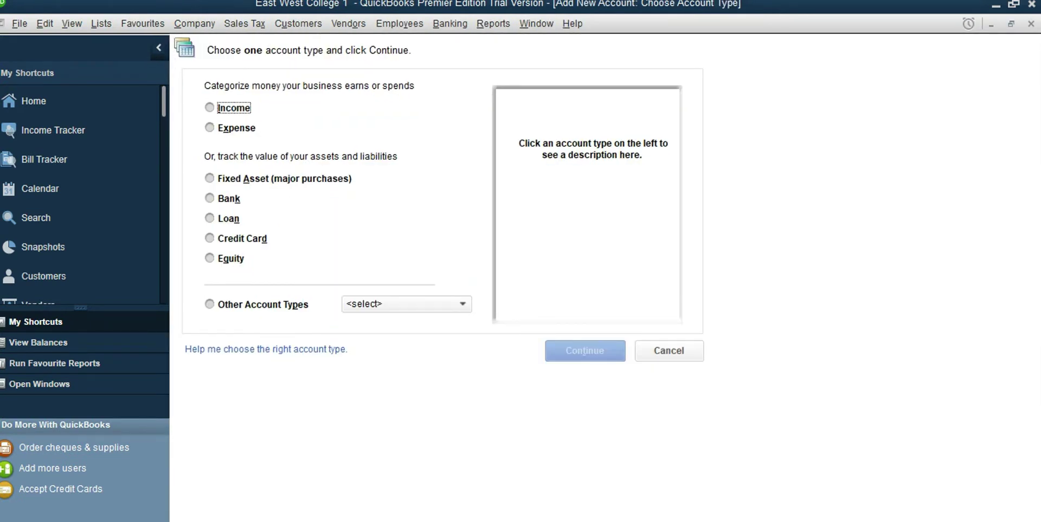
pyautogui.click(210, 107)
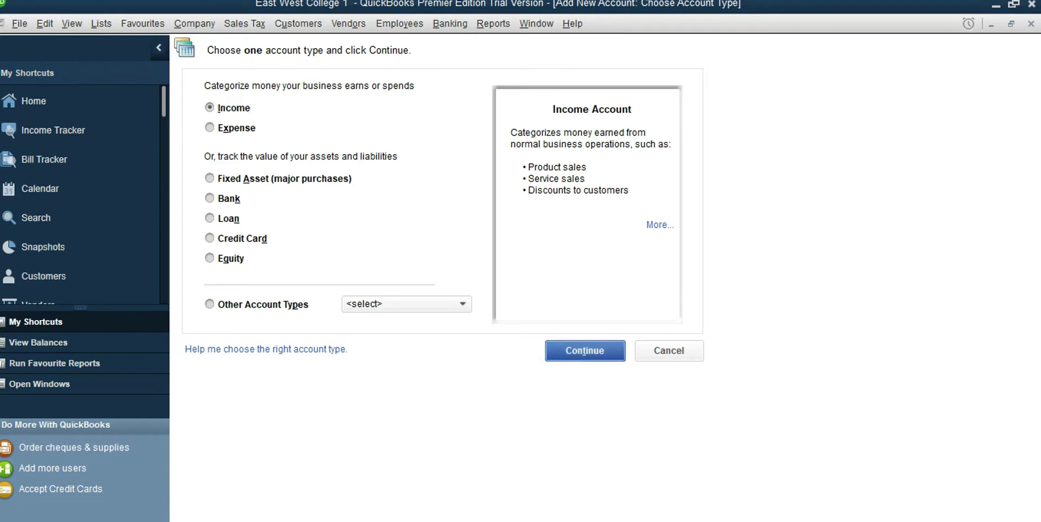
pyautogui.press('Return')
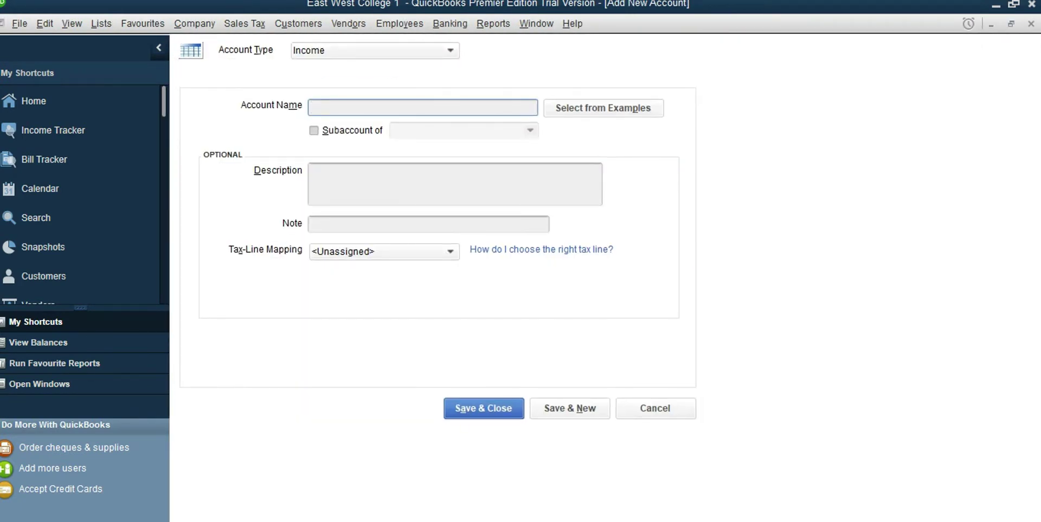
pyautogui.write('Customized Training')
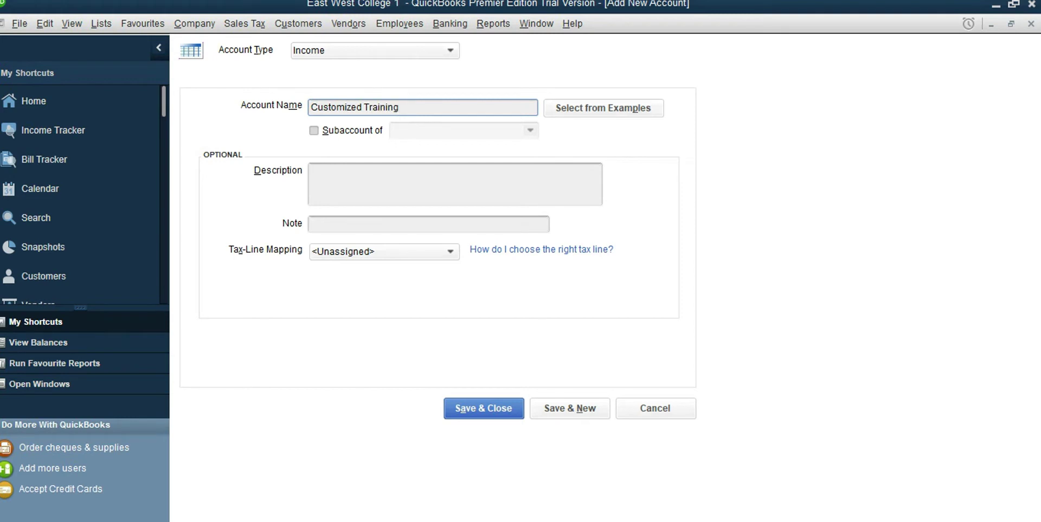
pyautogui.hotkey('alt', 'a')
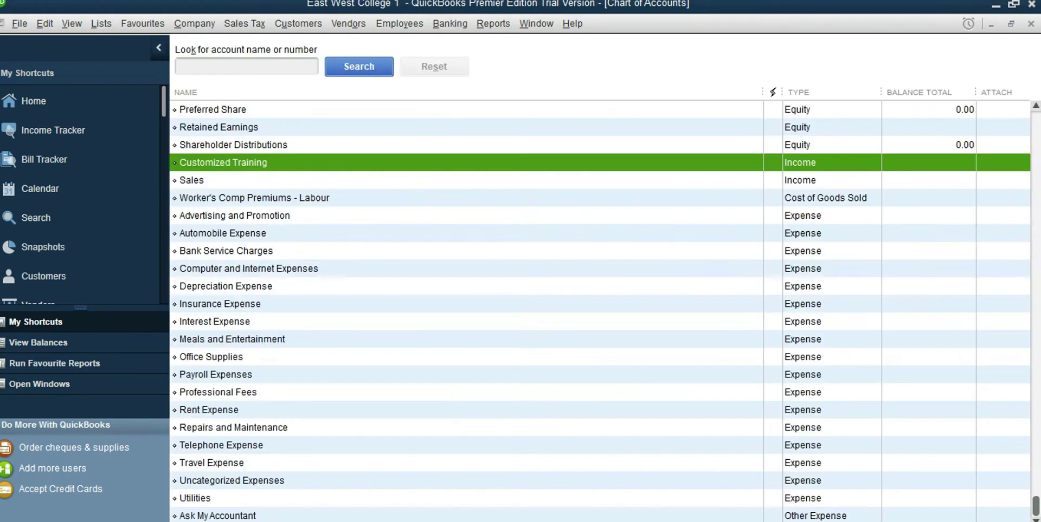
# Rename the Sales income account as General Training and save the change
pyautogui.click(192, 180)
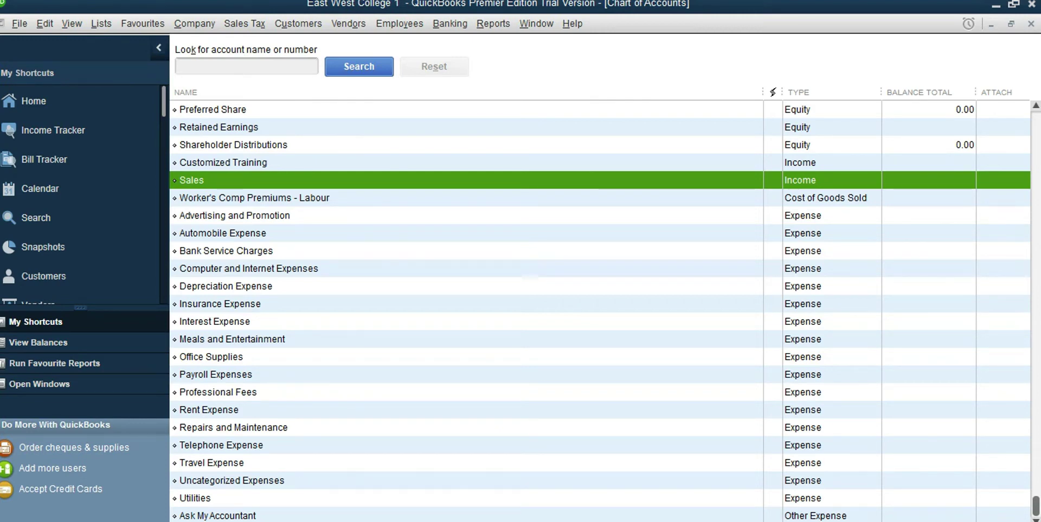
pyautogui.rightClick(370, 183)
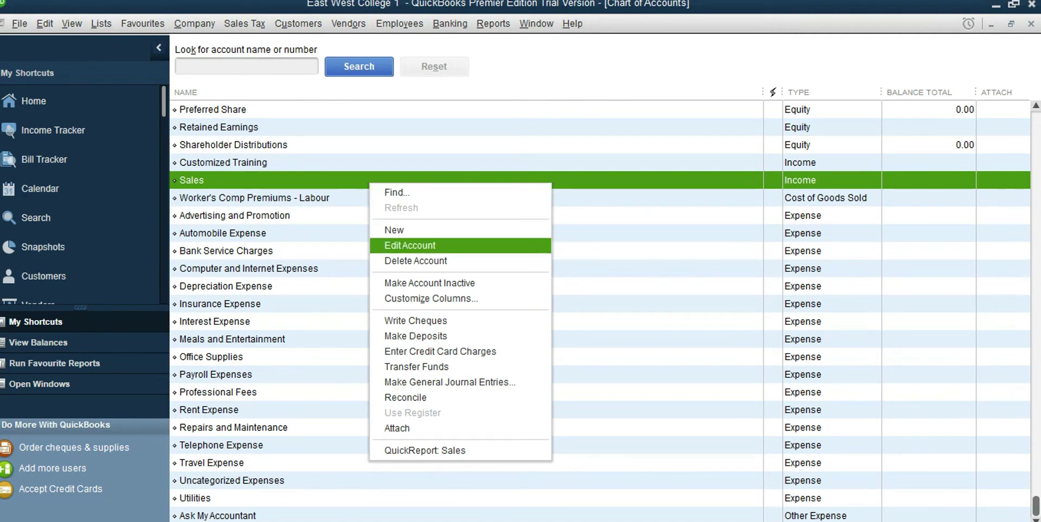
pyautogui.press('Return')
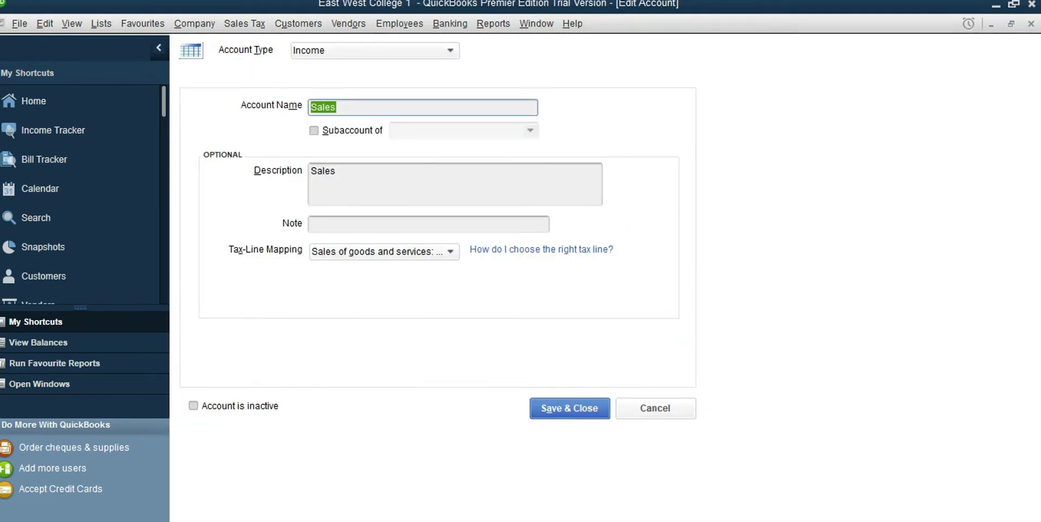
pyautogui.write('General Training')
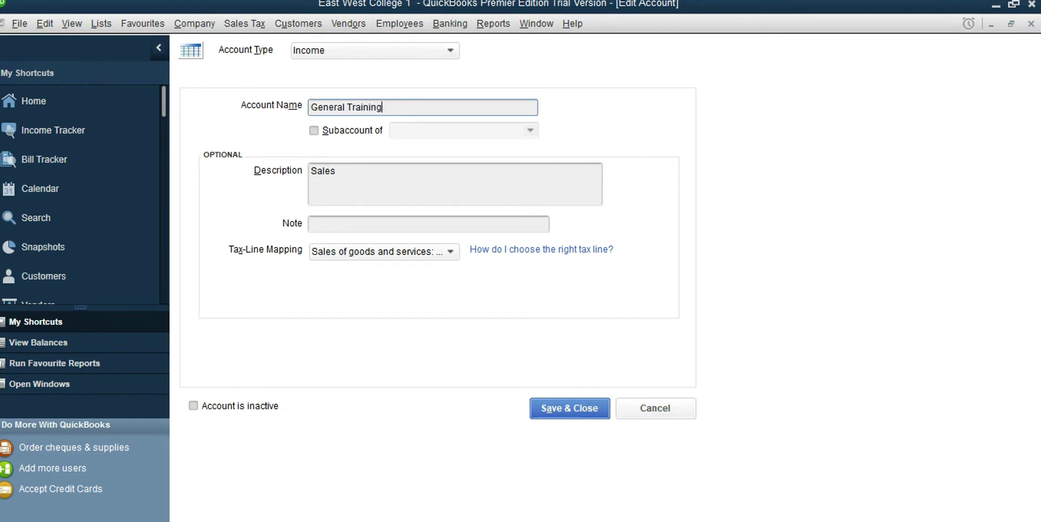
pyautogui.click(563, 408)
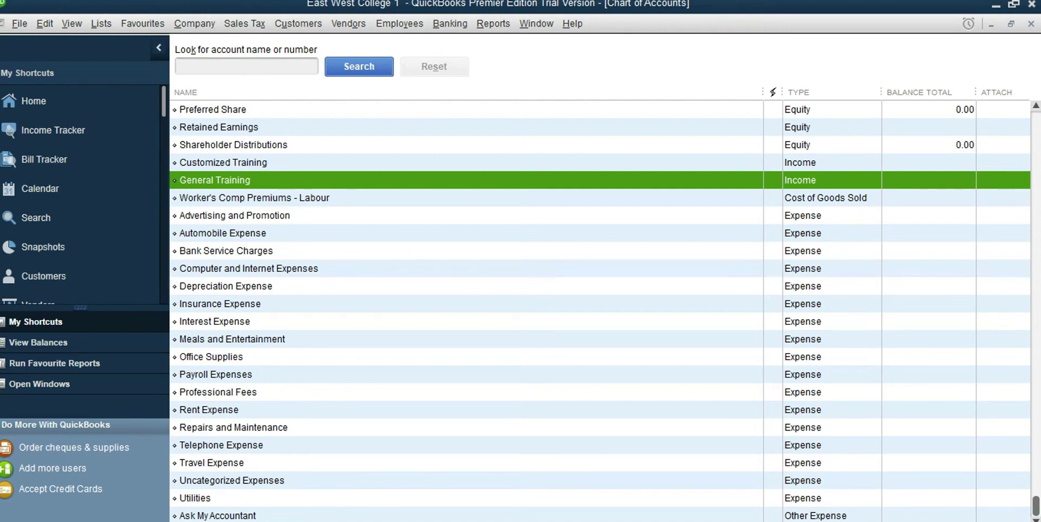
# Add a new Cost of Goods Sold account named Course Material Purchased and save it
pyautogui.click(254, 198)
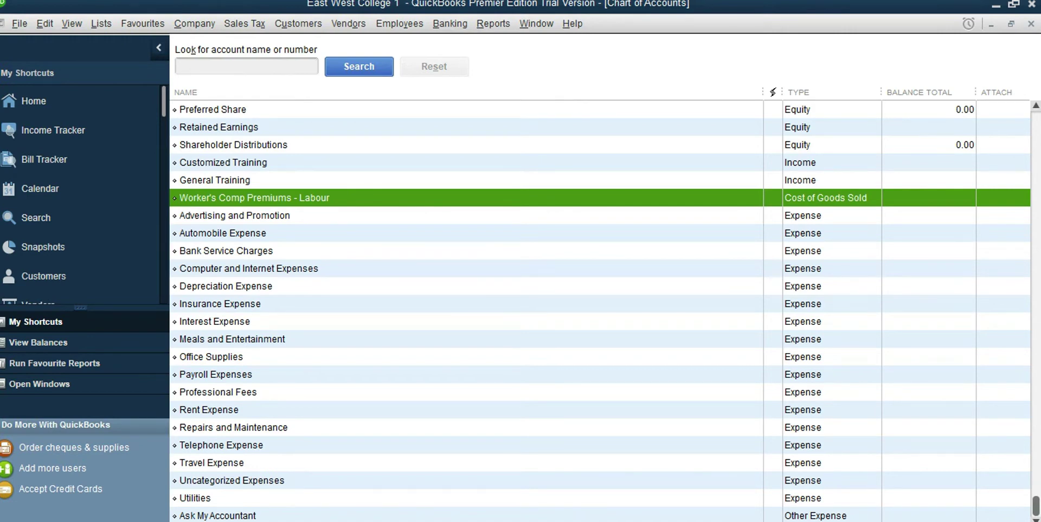
pyautogui.rightClick(383, 194)
pyautogui.click(408, 240)
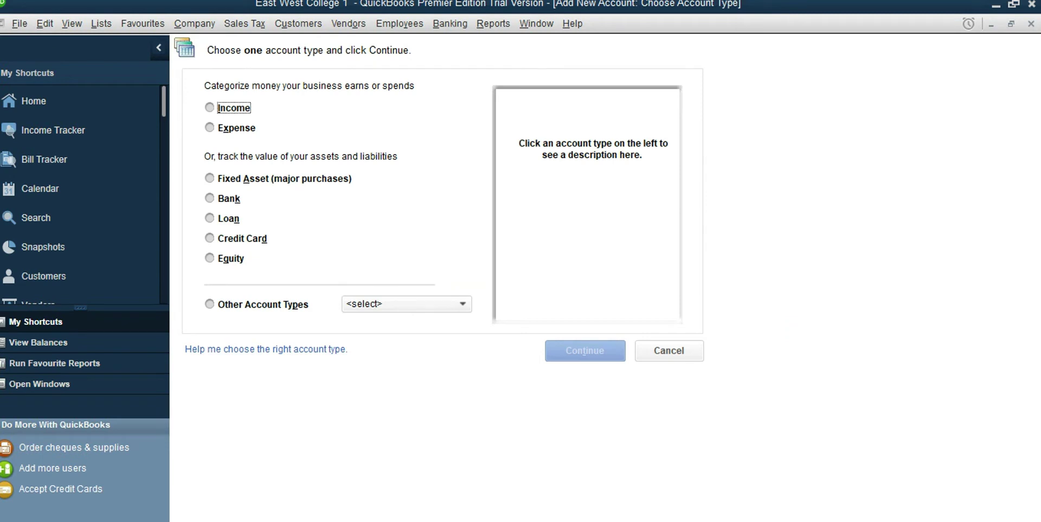
pyautogui.click(210, 304)
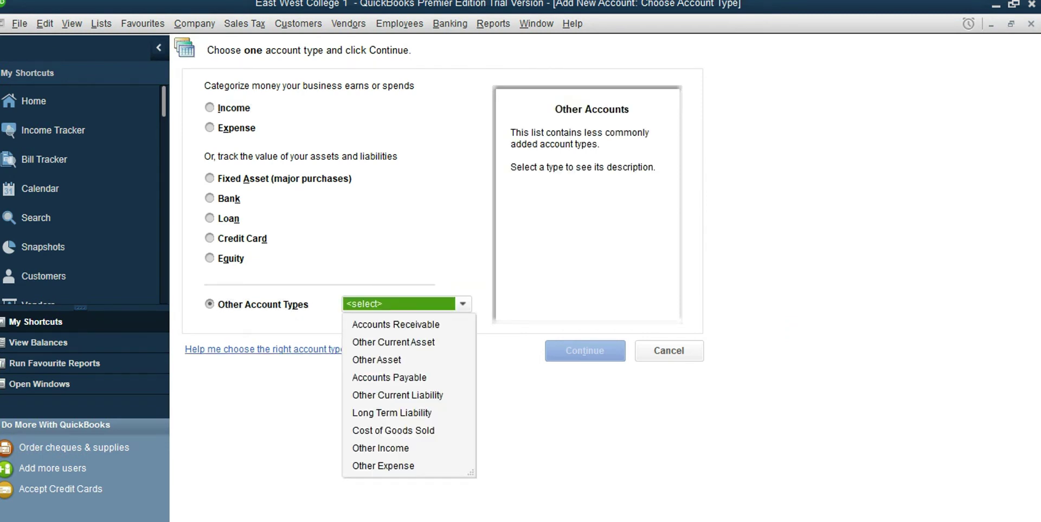
pyautogui.click(393, 431)
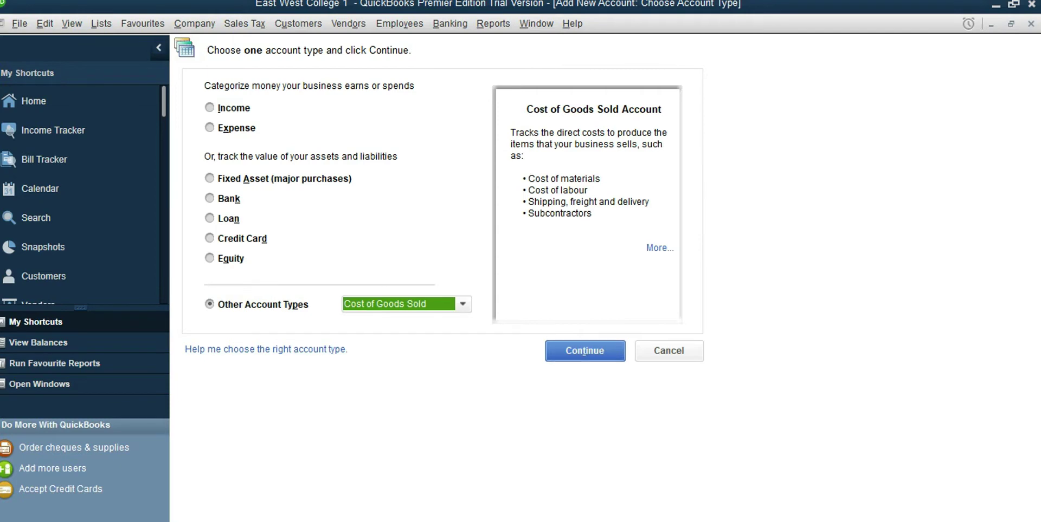
pyautogui.press('Return')
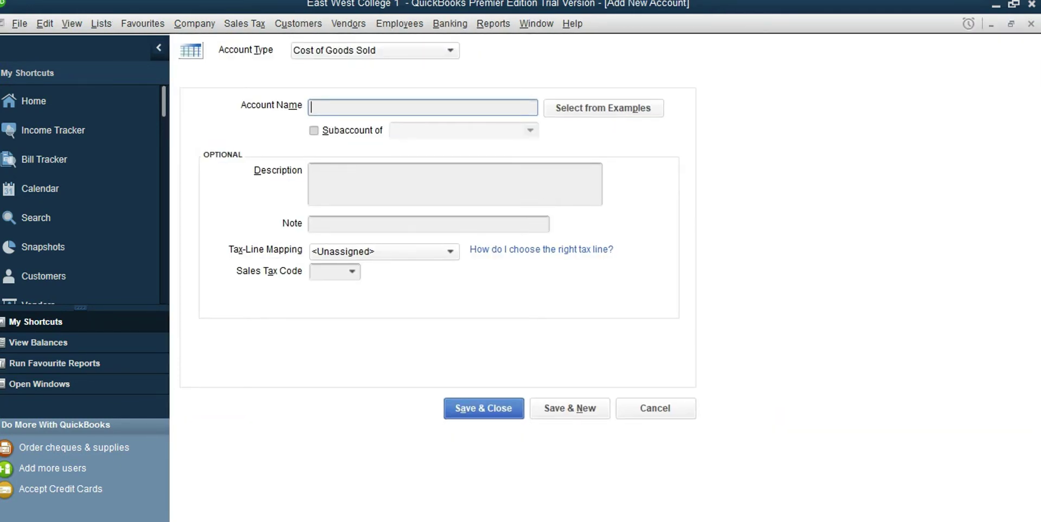
pyautogui.write('Course Material Purchass')
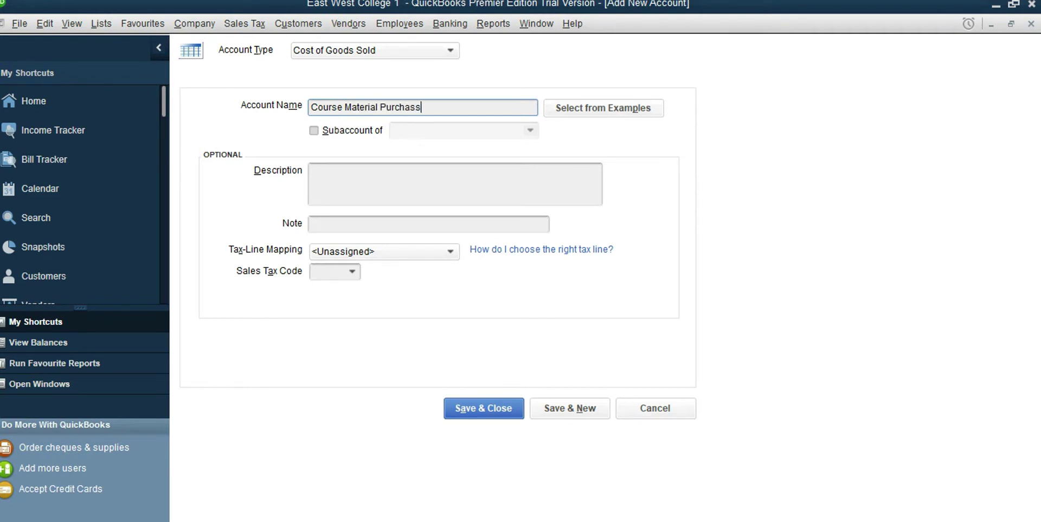
pyautogui.press('BackSpace')
pyautogui.write('ed')
pyautogui.press('Return')
# Add a new Cost of Goods Sold account named Internal Material Printing Cost and save it
pyautogui.click(255, 197)
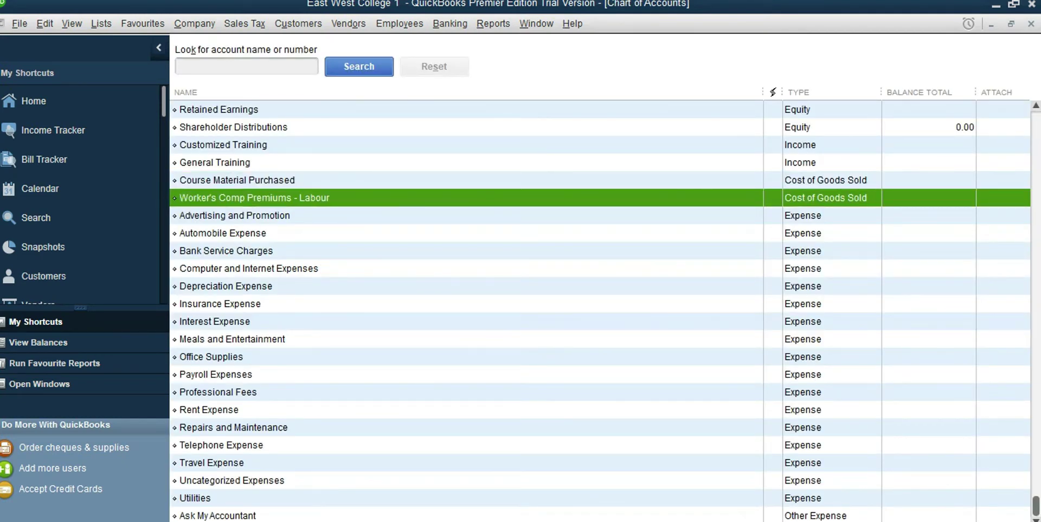
pyautogui.rightClick(305, 199)
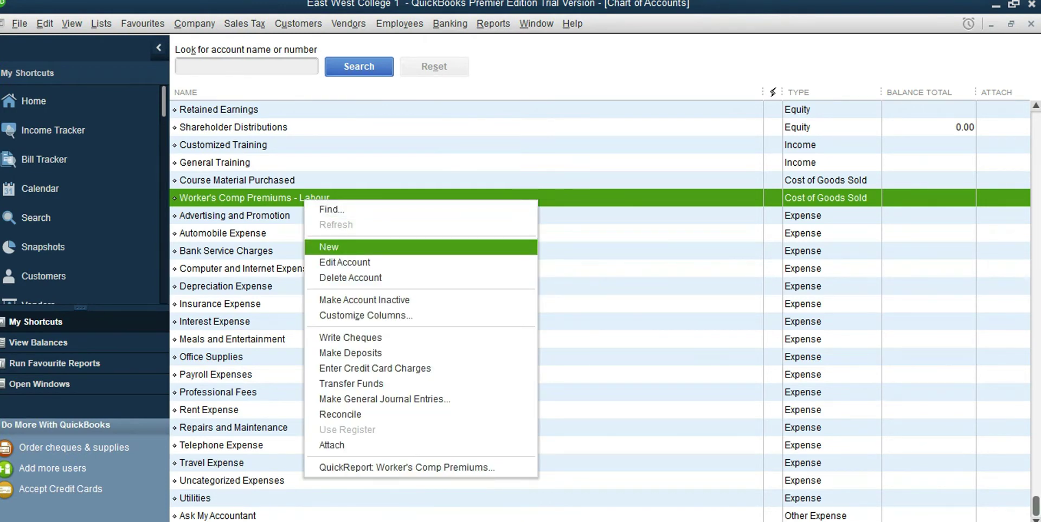
pyautogui.press('Return')
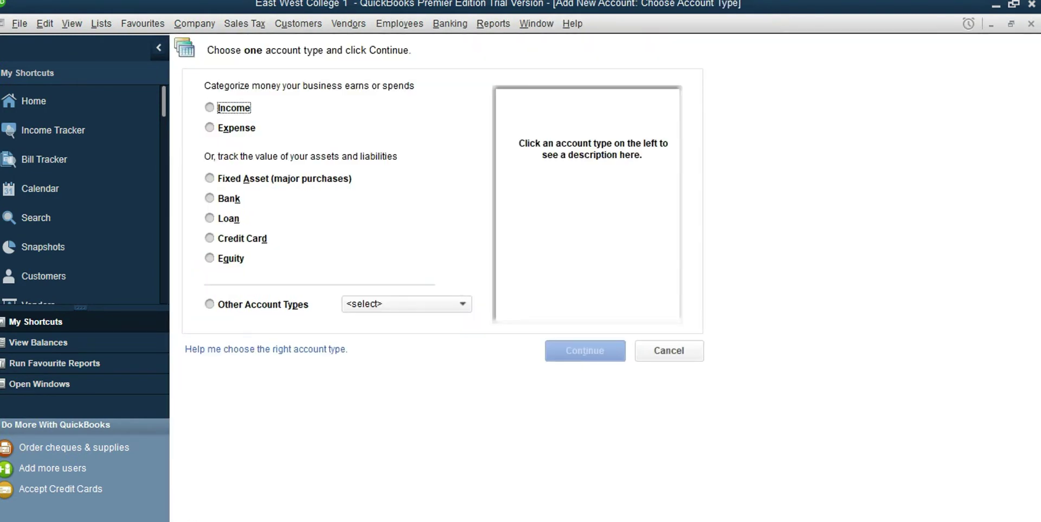
pyautogui.click(462, 304)
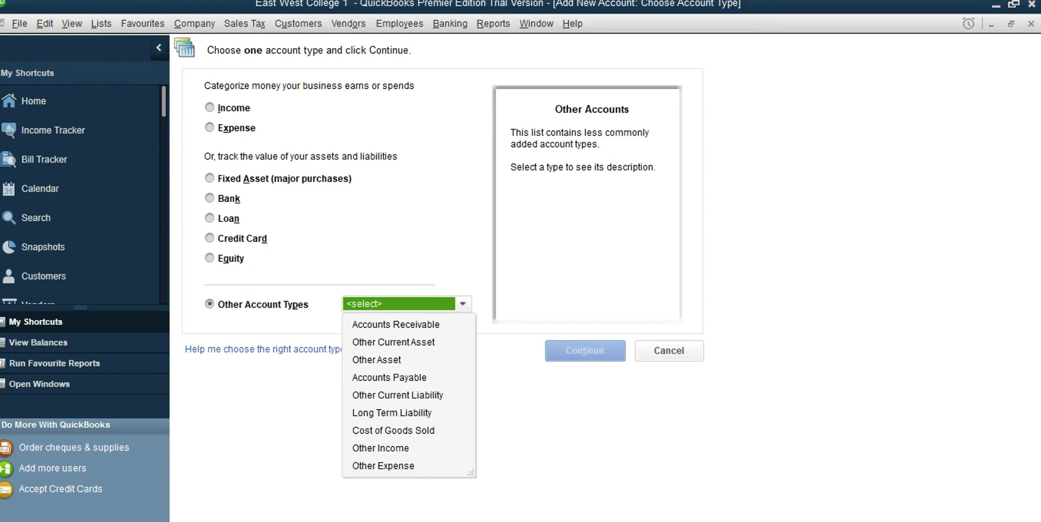
pyautogui.click(393, 431)
pyautogui.click(584, 351)
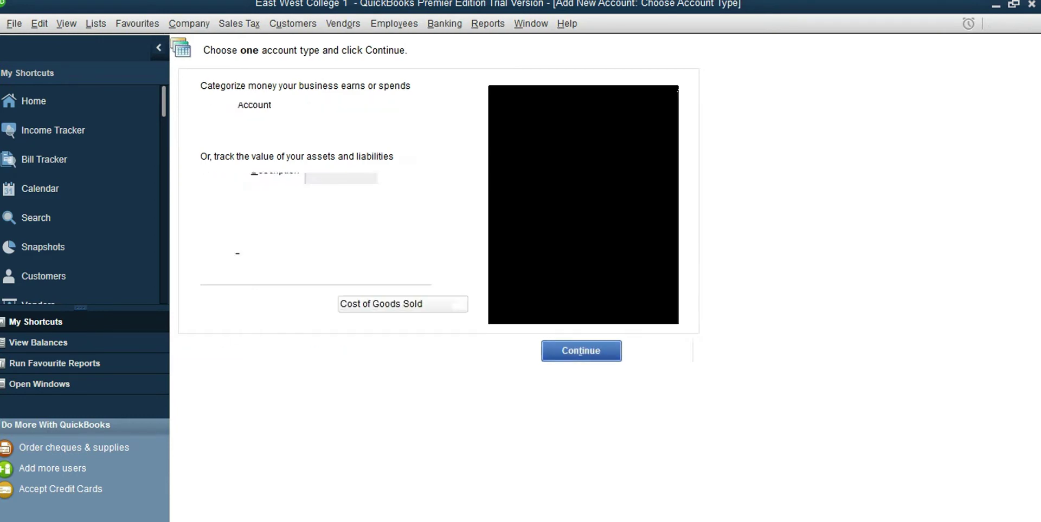
pyautogui.press('Return')
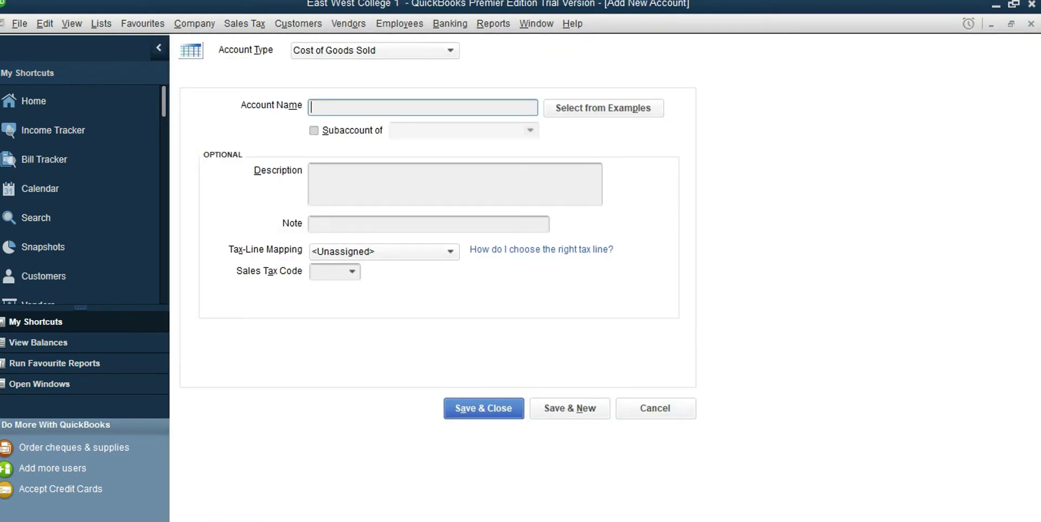
pyautogui.write('Internal Material Printing Cost')
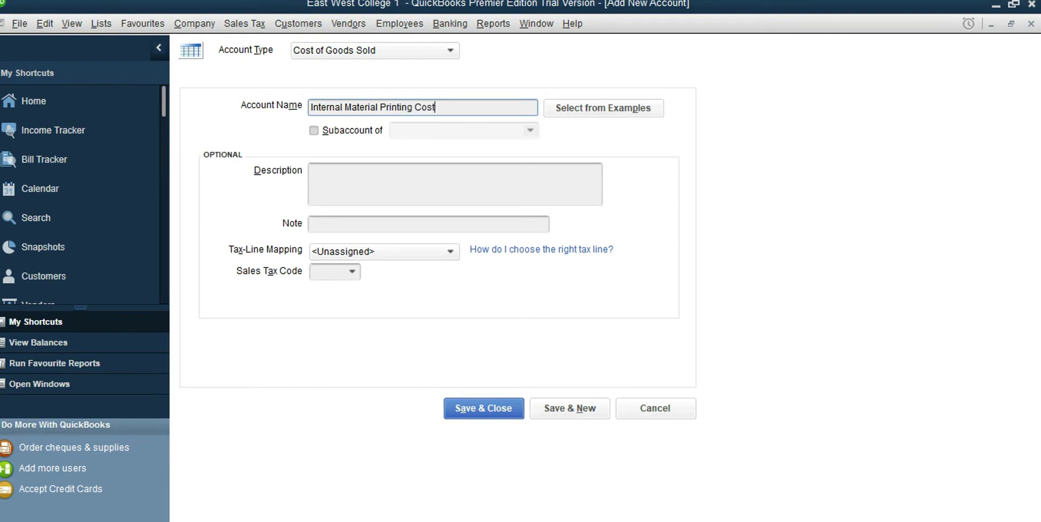
pyautogui.press('Return')
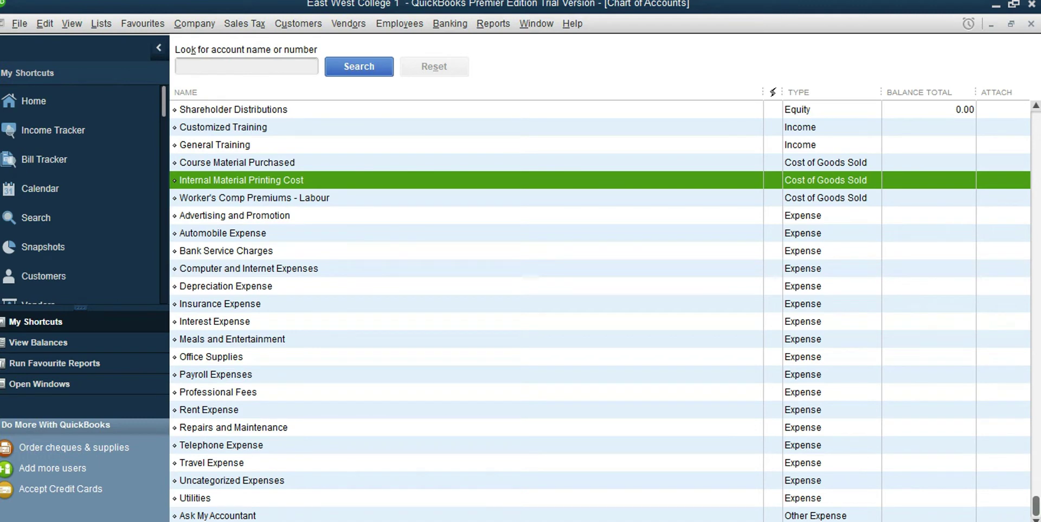
# Rename the Worker's Comp Premiums - Labour account as Subcontract and save the change
pyautogui.click(525, 198)
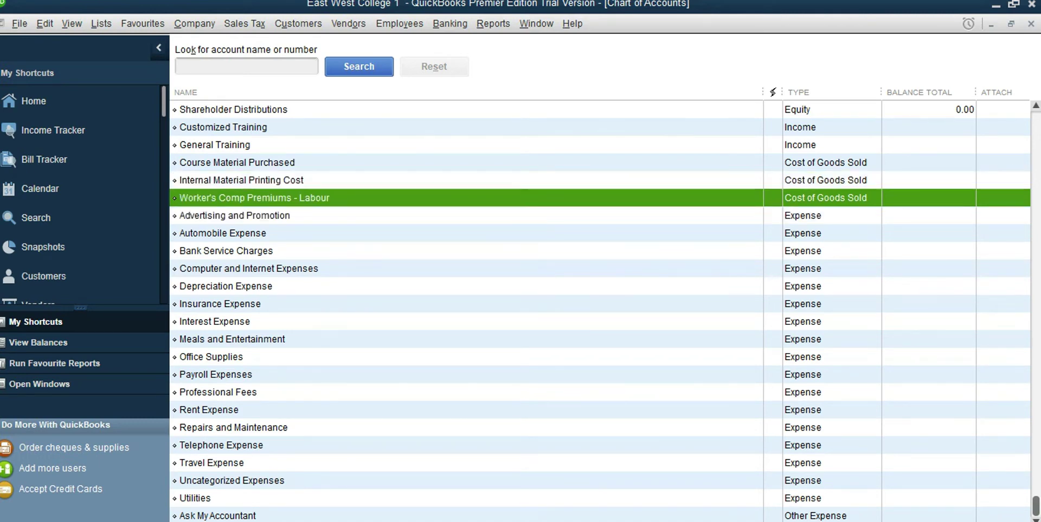
pyautogui.rightClick(346, 198)
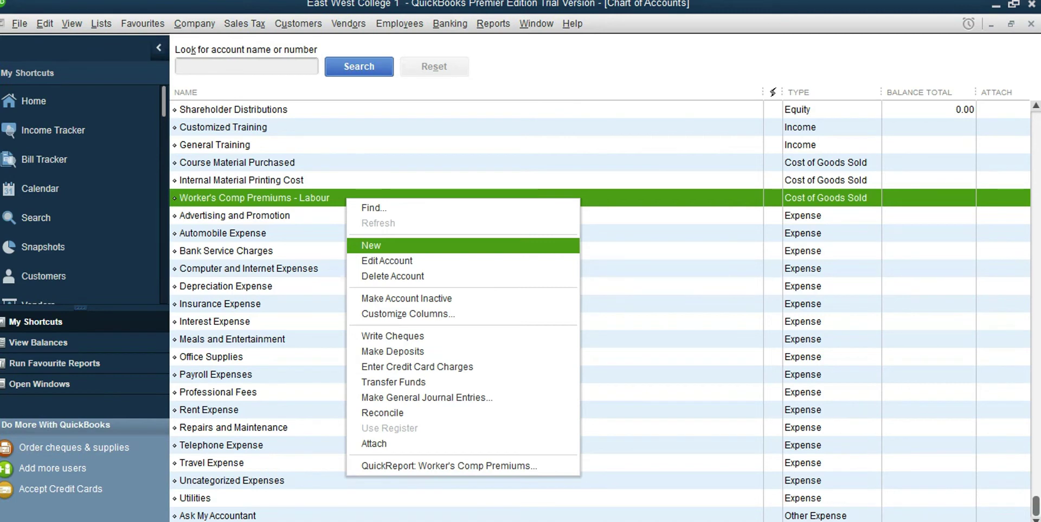
pyautogui.press('Down')
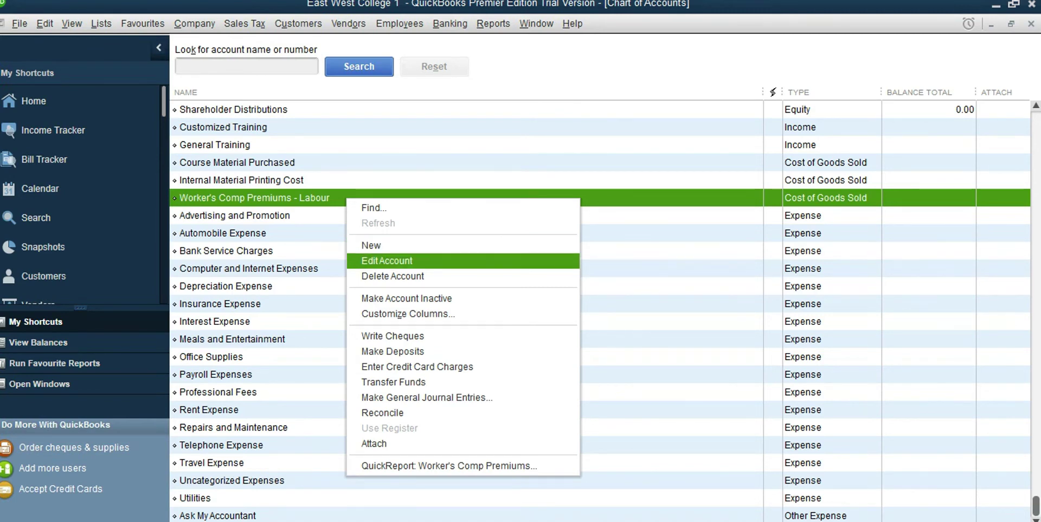
pyautogui.press('Return')
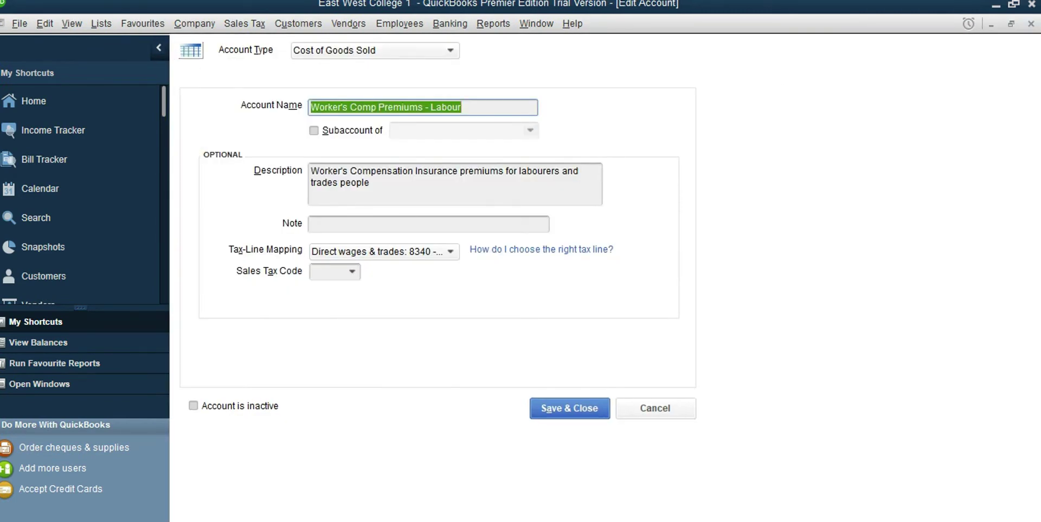
pyautogui.write('Subc')
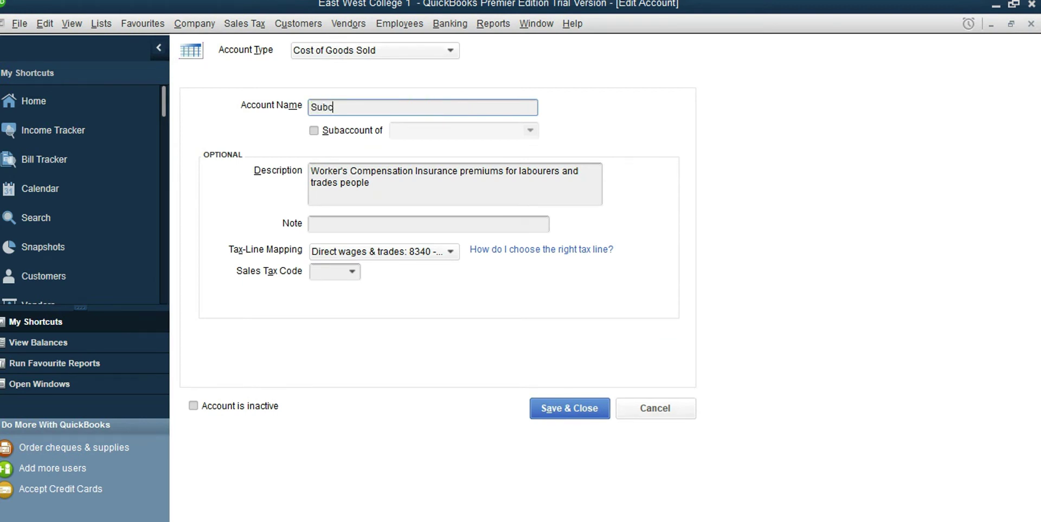
pyautogui.write('ontract')
pyautogui.press('Return')
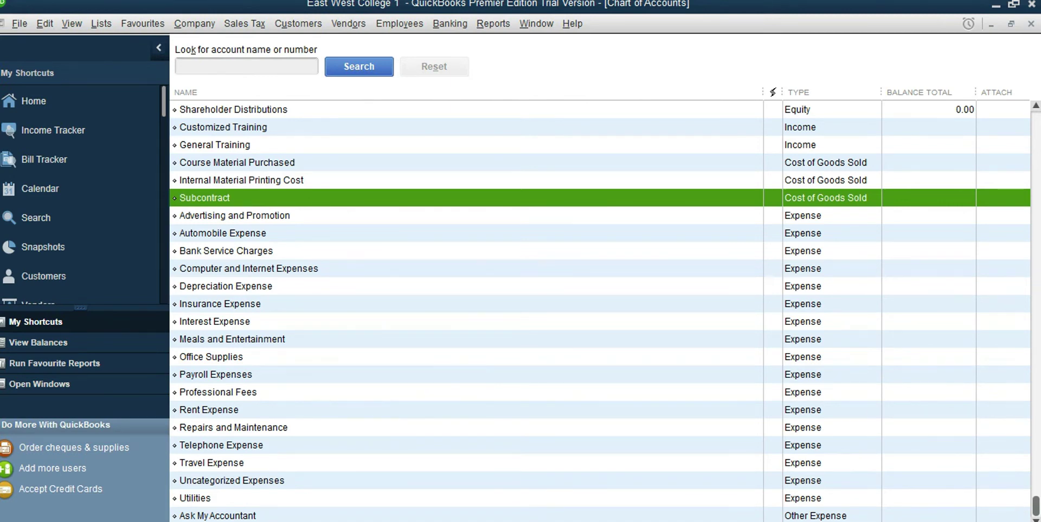
# Add a new Expense account named Bad Debts and save it
pyautogui.rightClick(300, 233)
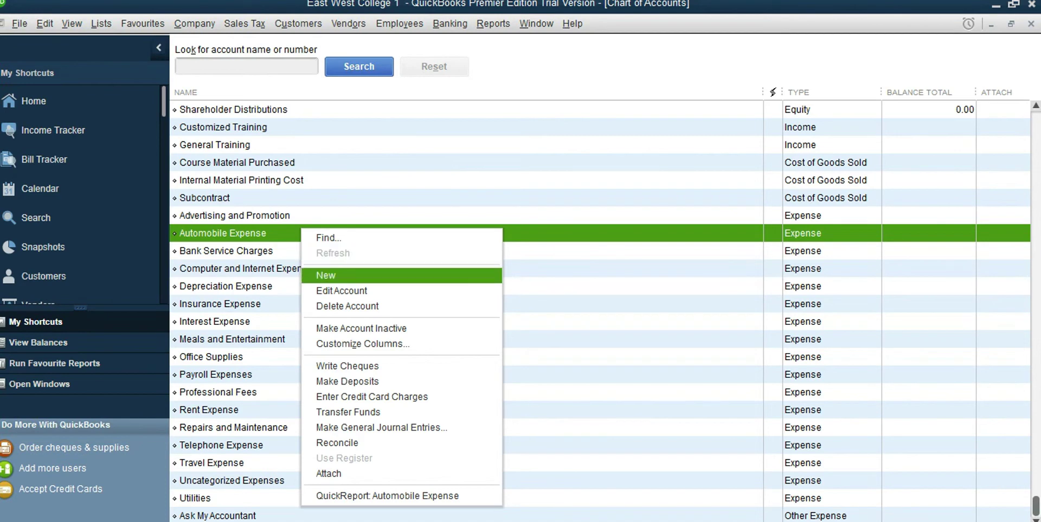
pyautogui.click(327, 276)
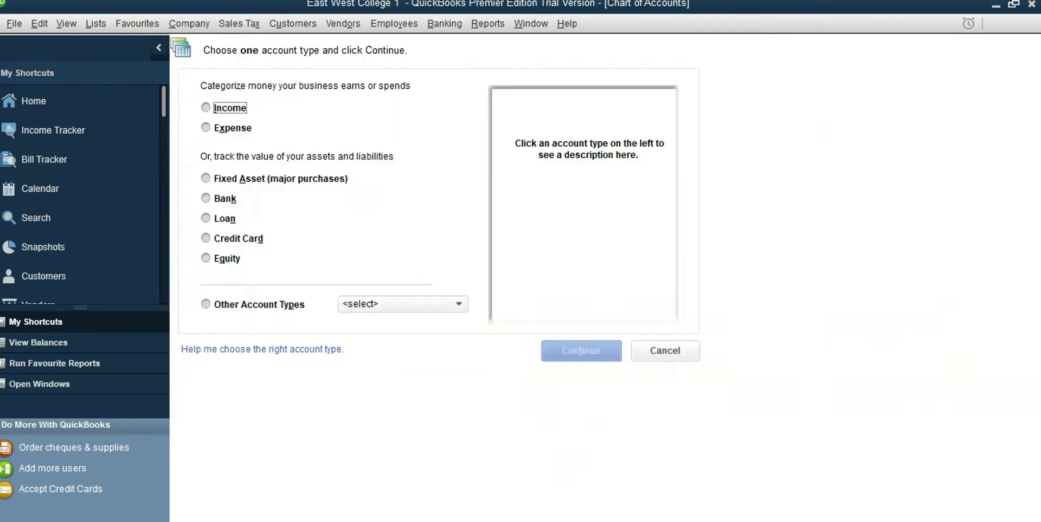
pyautogui.click(210, 128)
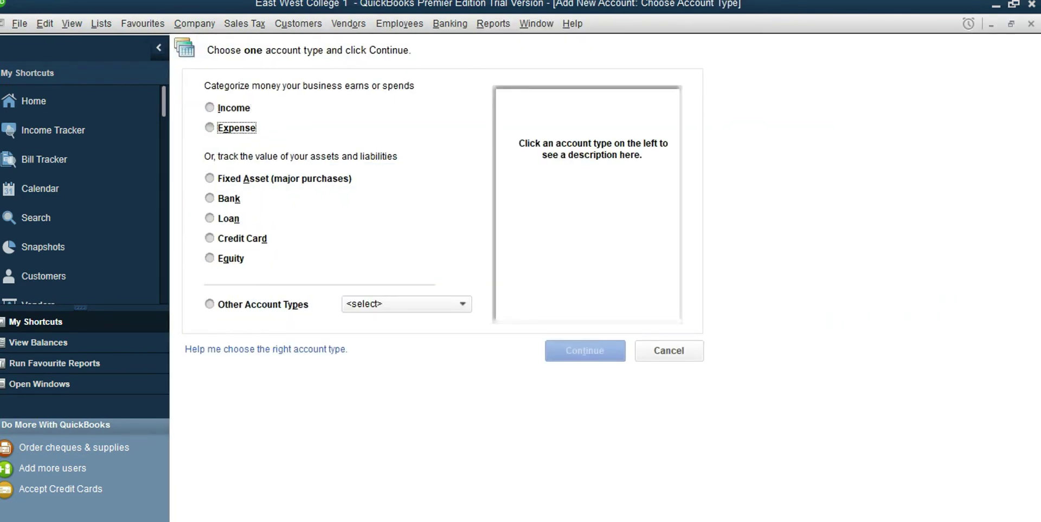
pyautogui.click(585, 351)
pyautogui.press('Return')
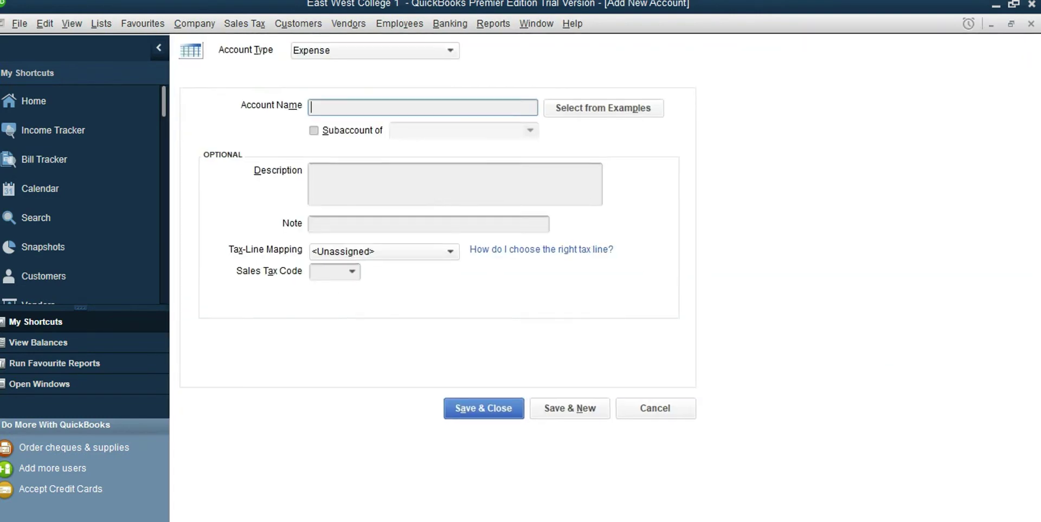
pyautogui.write('Bad Debts')
pyautogui.press('Return')
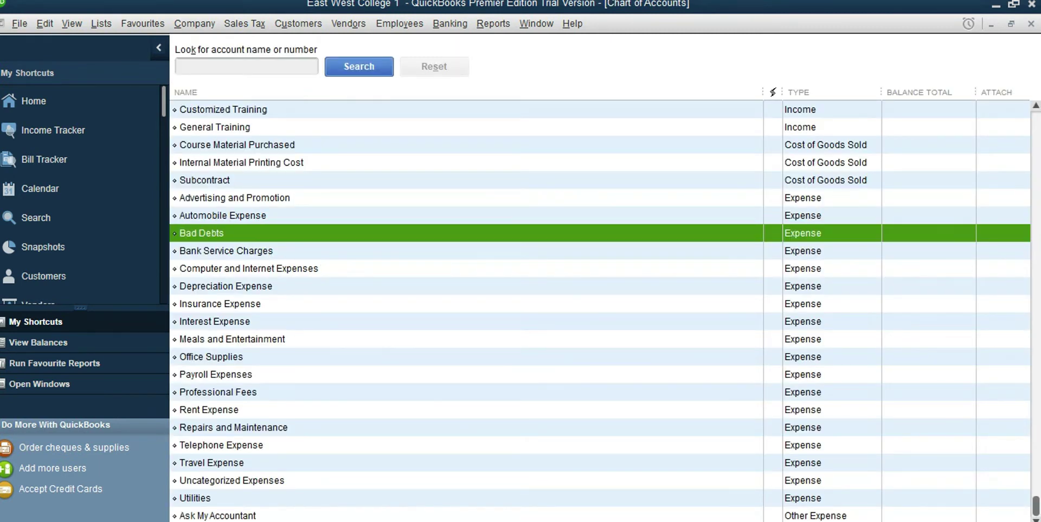
# Add a new Expense account named Donations and save it
pyautogui.rightClick(449, 228)
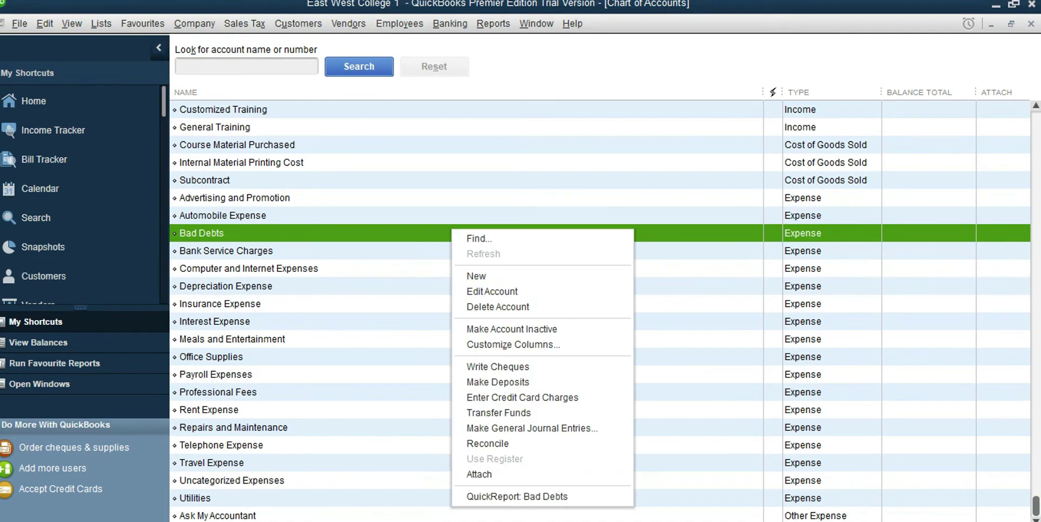
pyautogui.click(477, 276)
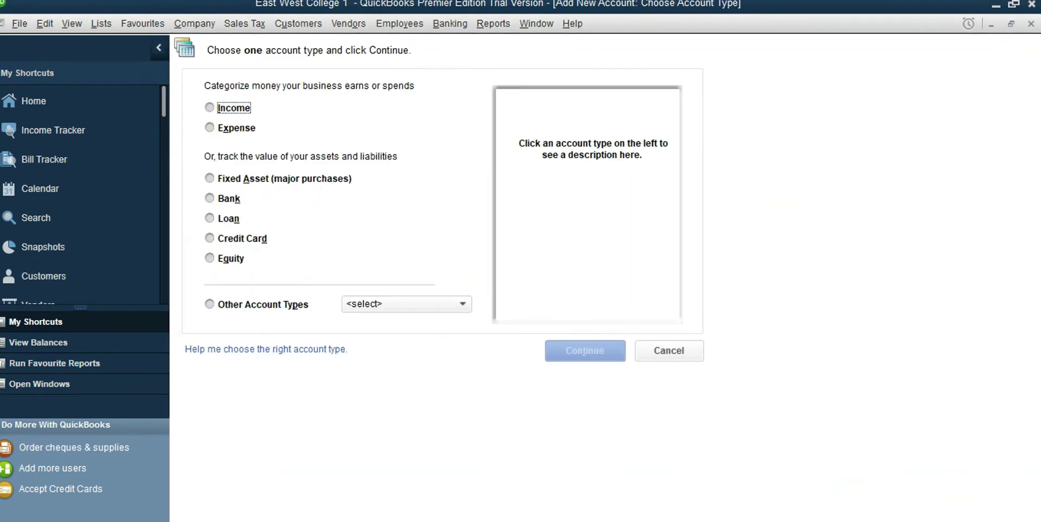
pyautogui.click(210, 128)
pyautogui.press('Return')
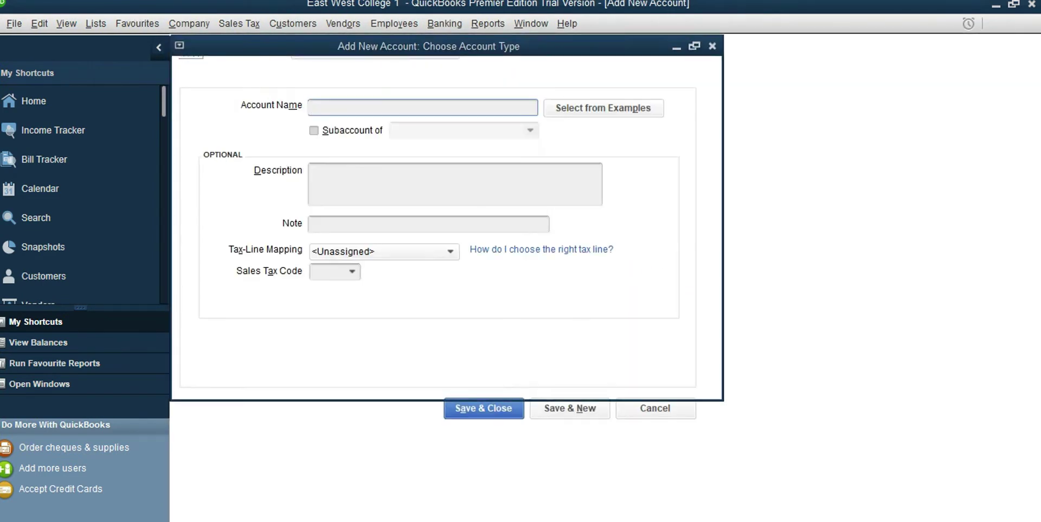
pyautogui.write('Donatio')
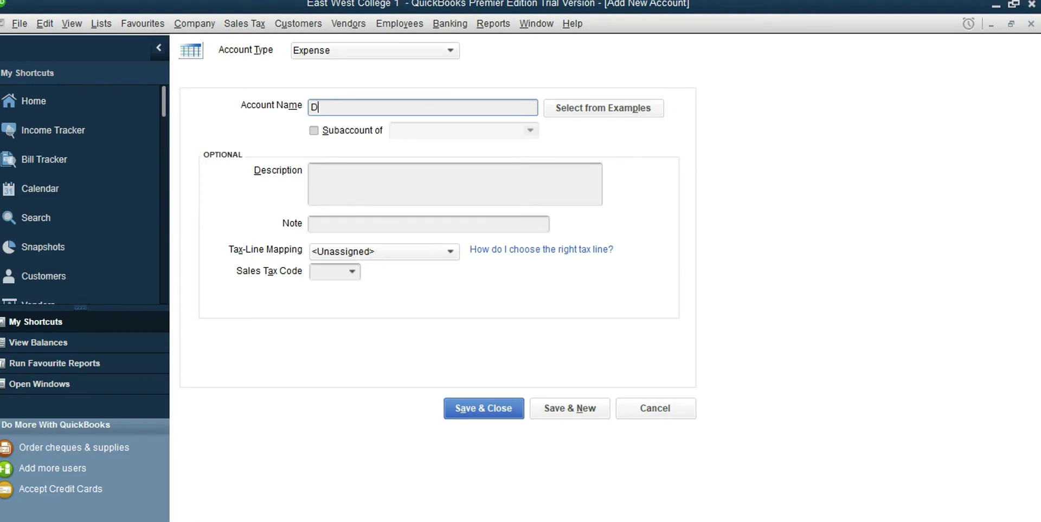
pyautogui.write('ns')
pyautogui.press('Return')
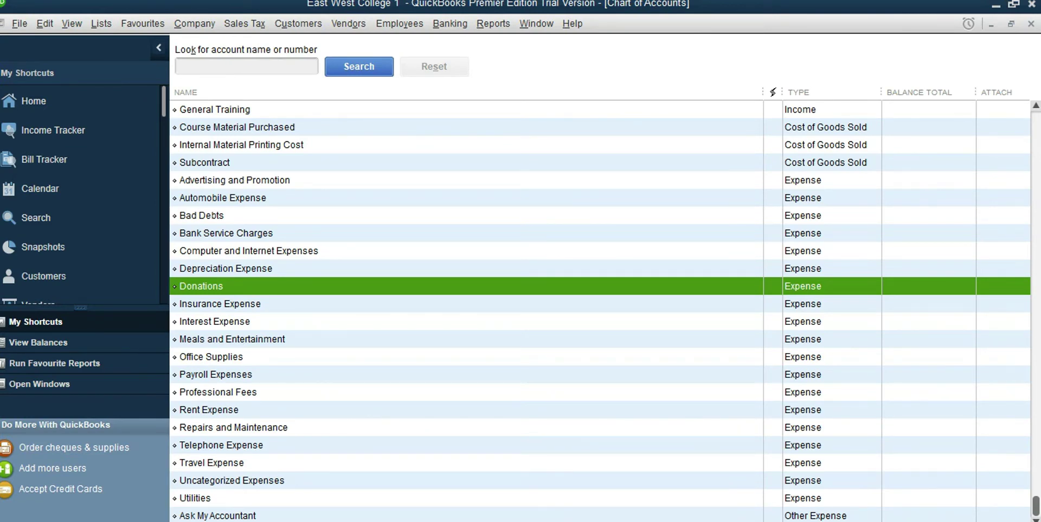
# Rename the Meals and Entertainment account as Meals and Entertainment-0% and save the change
pyautogui.scroll(-1, 599, 313)
pyautogui.rightClick(316, 337)
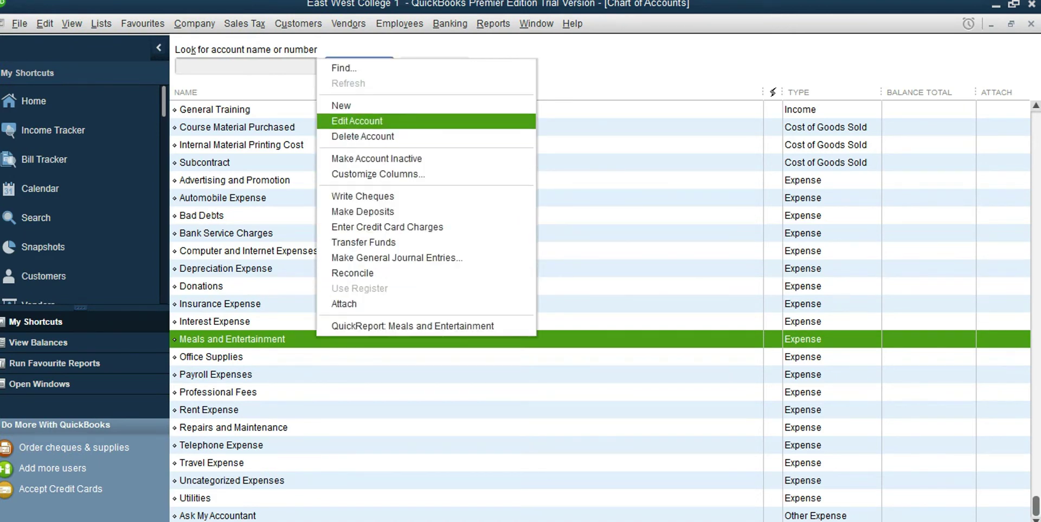
pyautogui.click(357, 122)
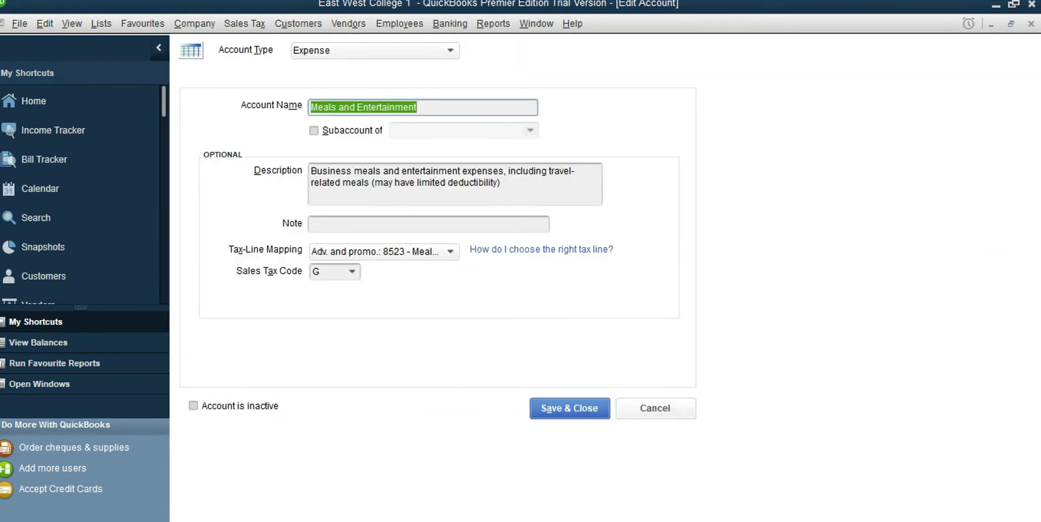
pyautogui.press('End')
pyautogui.write('-')
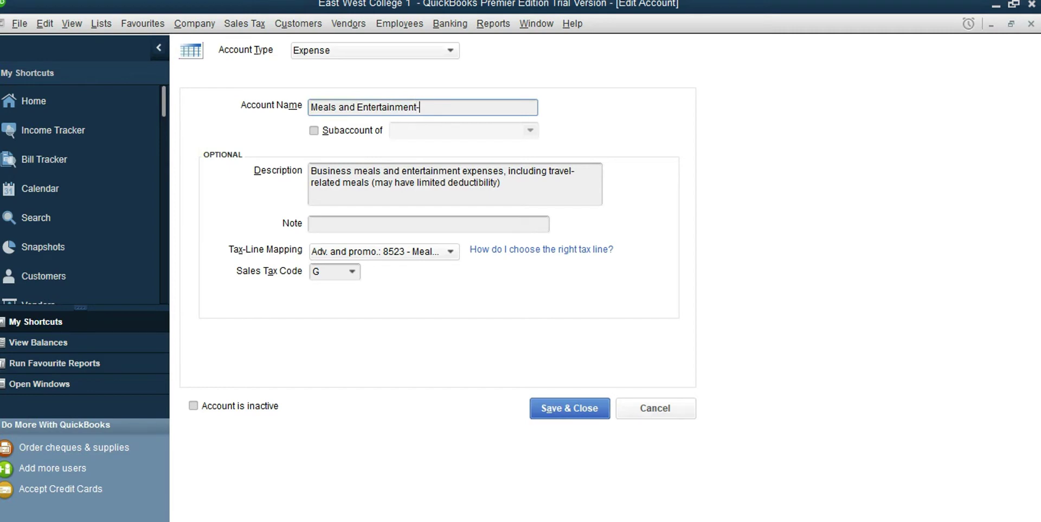
pyautogui.write('0%')
pyautogui.click(569, 409)
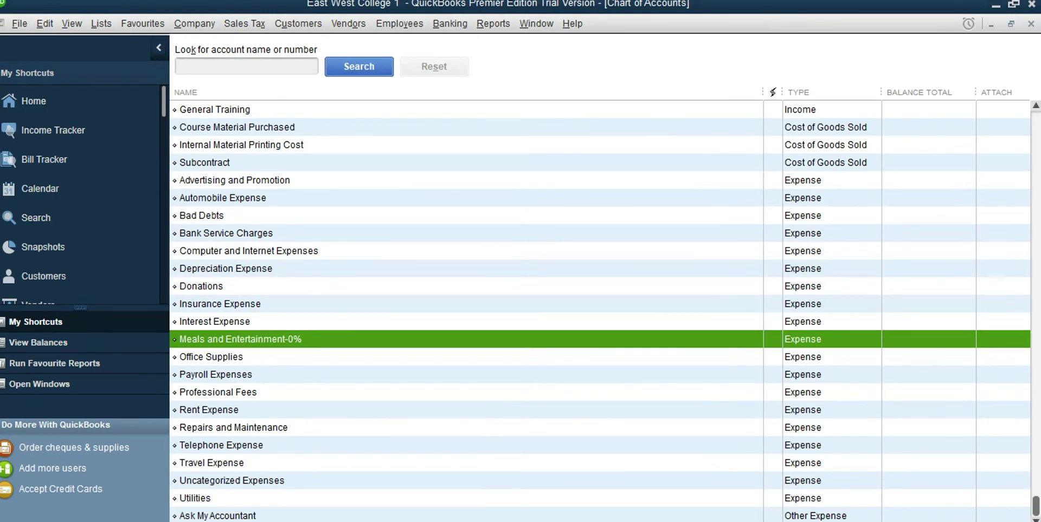
# Add a new Expense account named Meal and Entertainment 50% and save it
pyautogui.rightClick(353, 338)
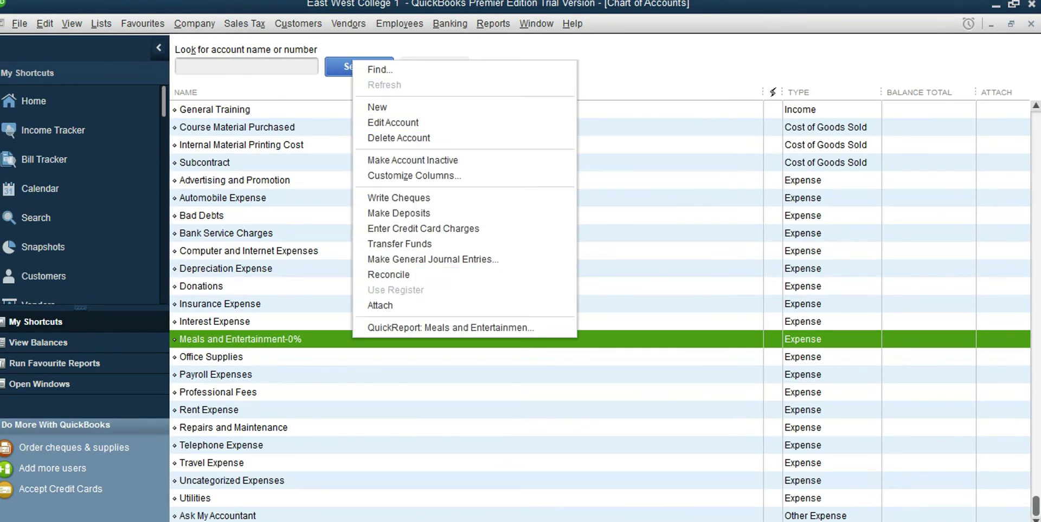
pyautogui.click(377, 107)
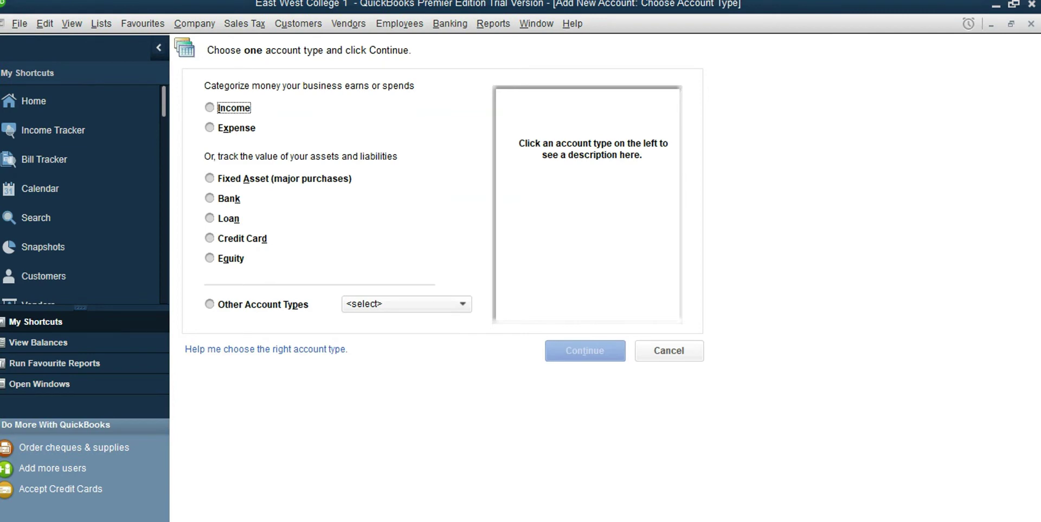
pyautogui.click(210, 128)
pyautogui.hotkey('alt', 't')
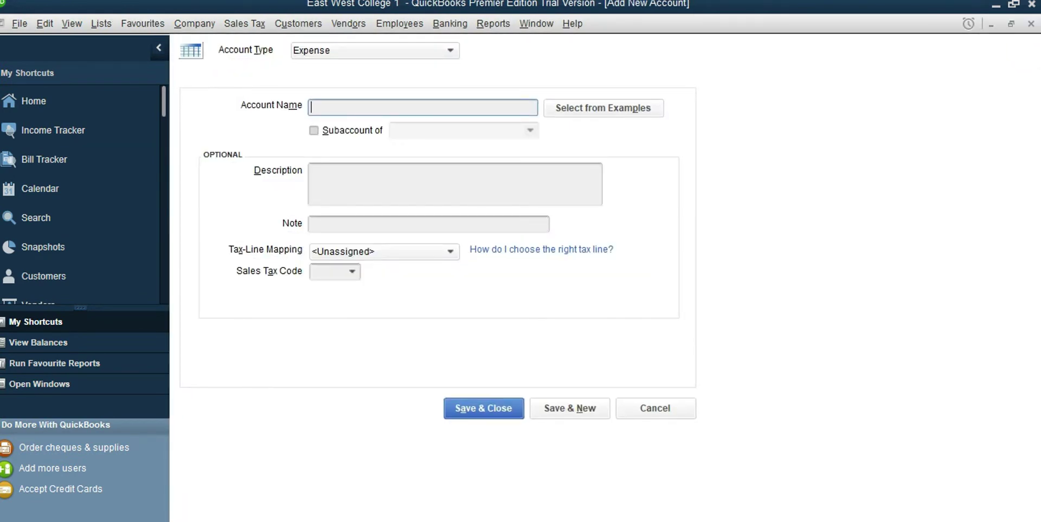
pyautogui.write('Meal and Entertainment 50')
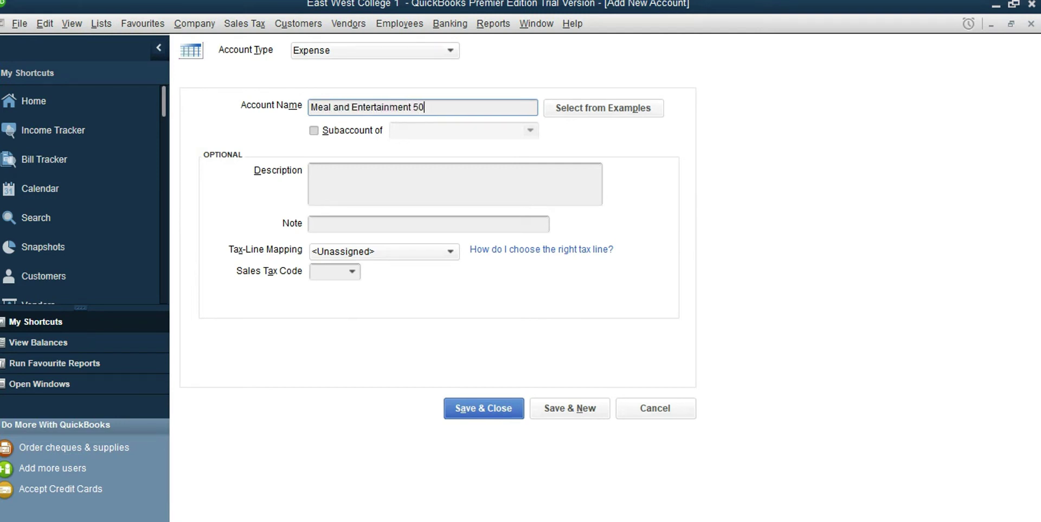
pyautogui.write('%')
pyautogui.press('Return')
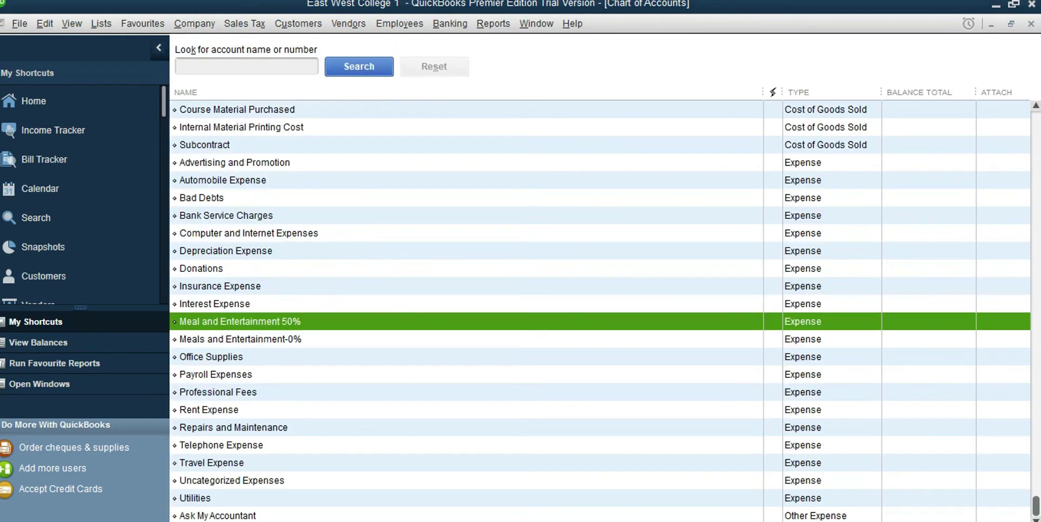
# Add a new Expense account named Meal and Entertainment 100% and save it
pyautogui.rightClick(340, 321)
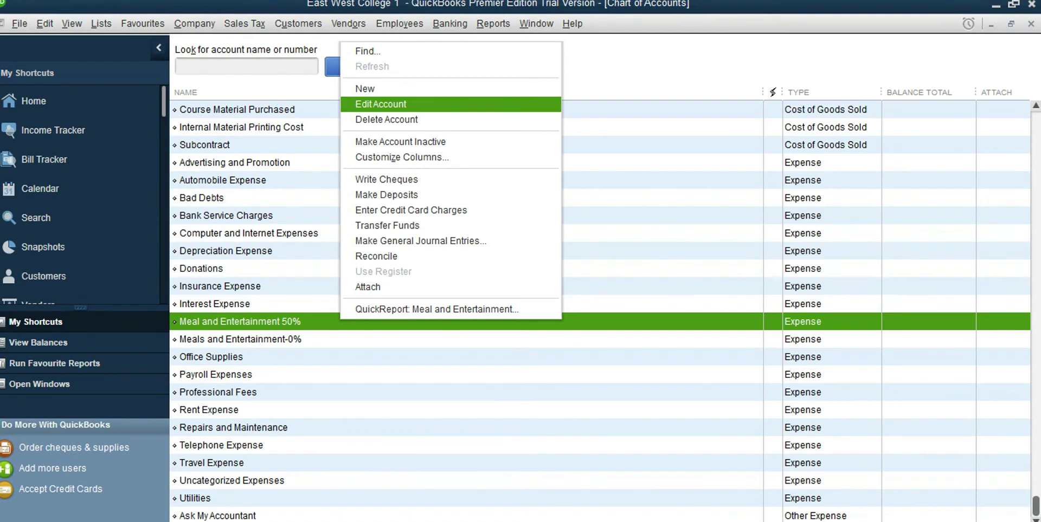
pyautogui.press('Up')
pyautogui.press('Return')
pyautogui.press('Down')
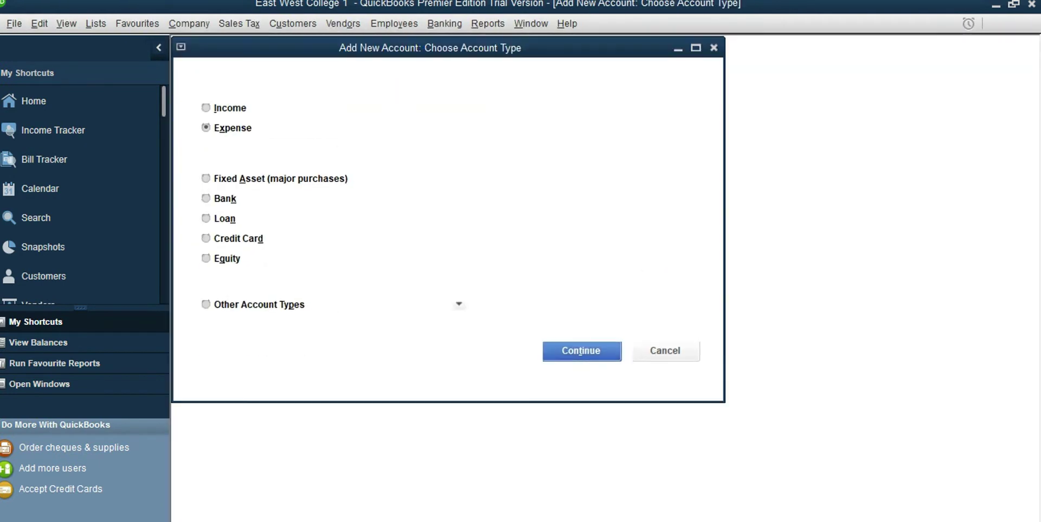
pyautogui.press('Return')
pyautogui.write('Me')
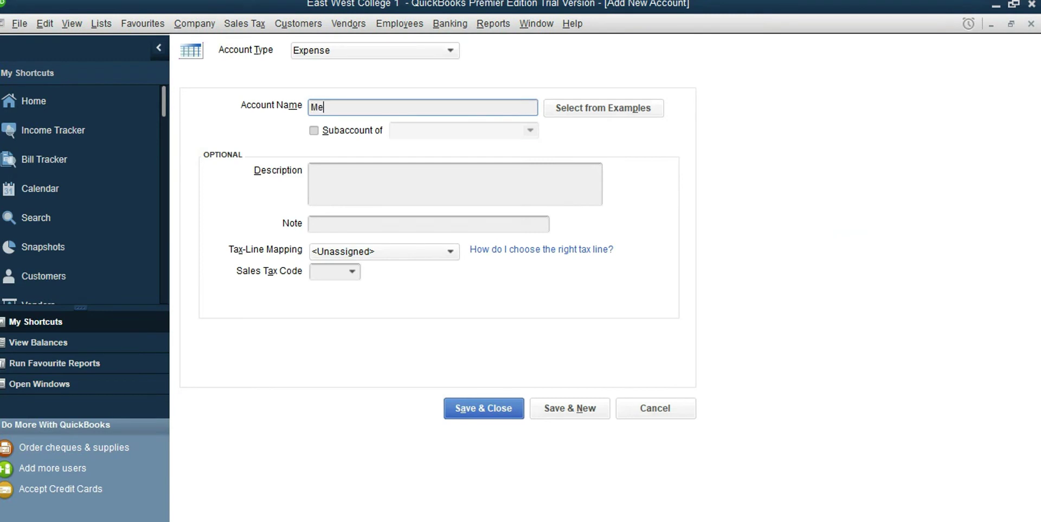
pyautogui.write('al and Entertainment 100%')
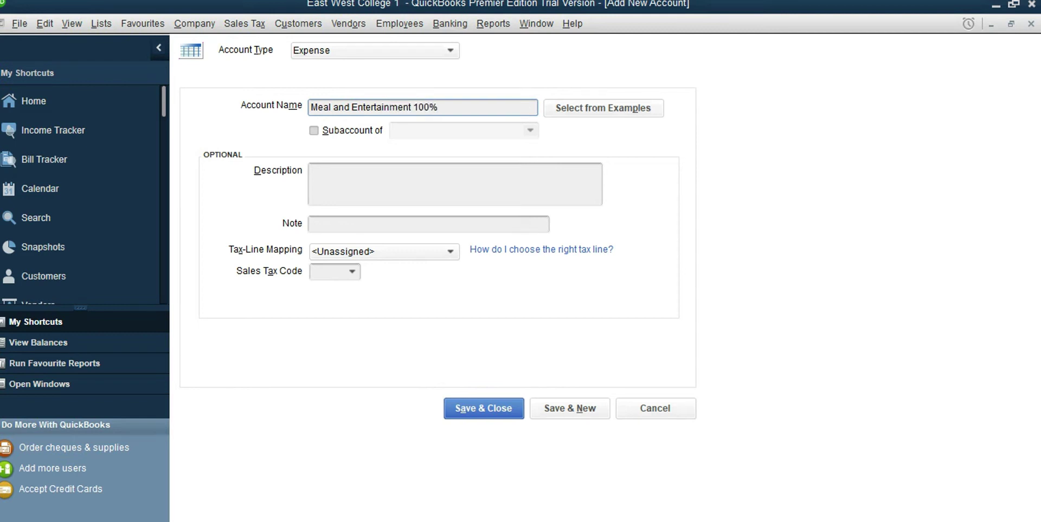
pyautogui.press('Return')
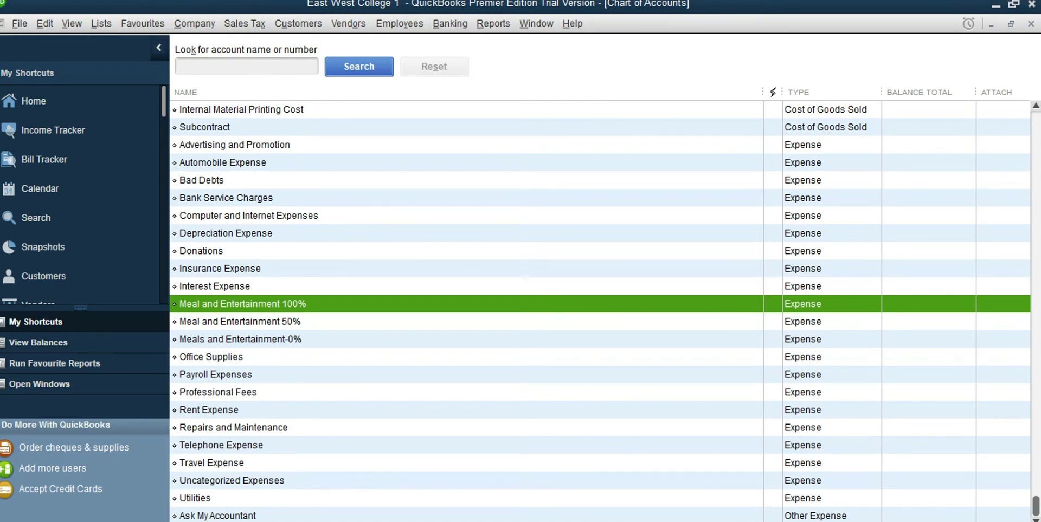
# Add a new Expense account named Wages and Salaries-Salaries and save it
pyautogui.click(216, 375)
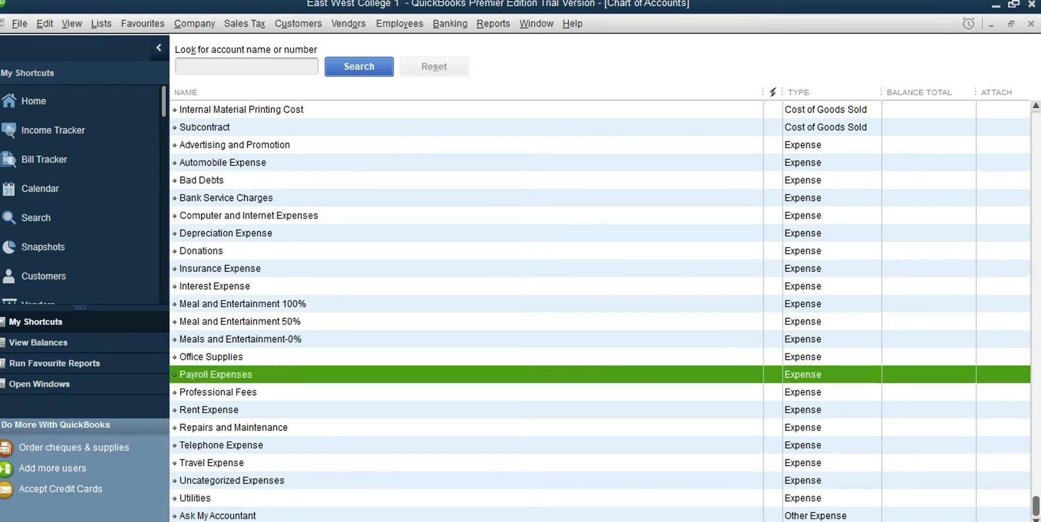
pyautogui.rightClick(292, 374)
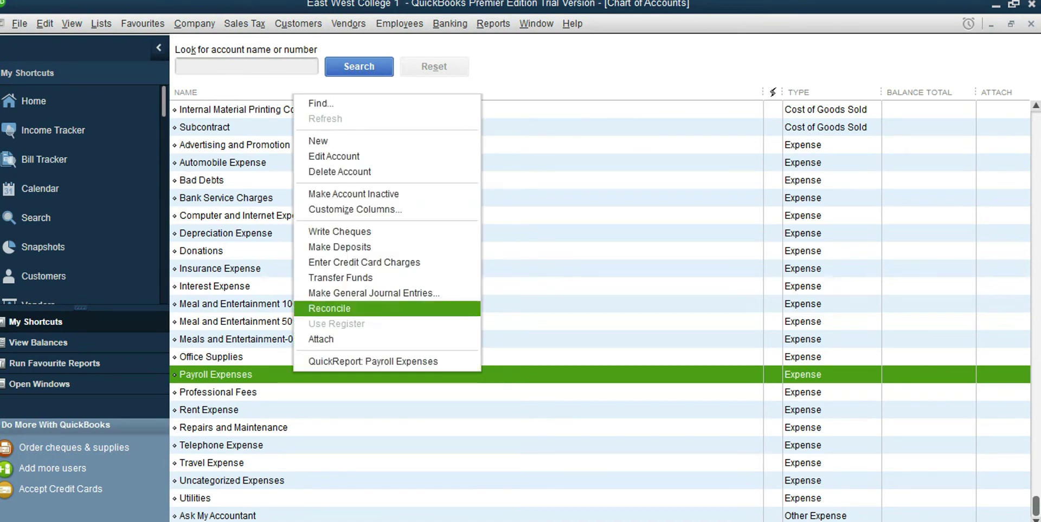
pyautogui.click(320, 141)
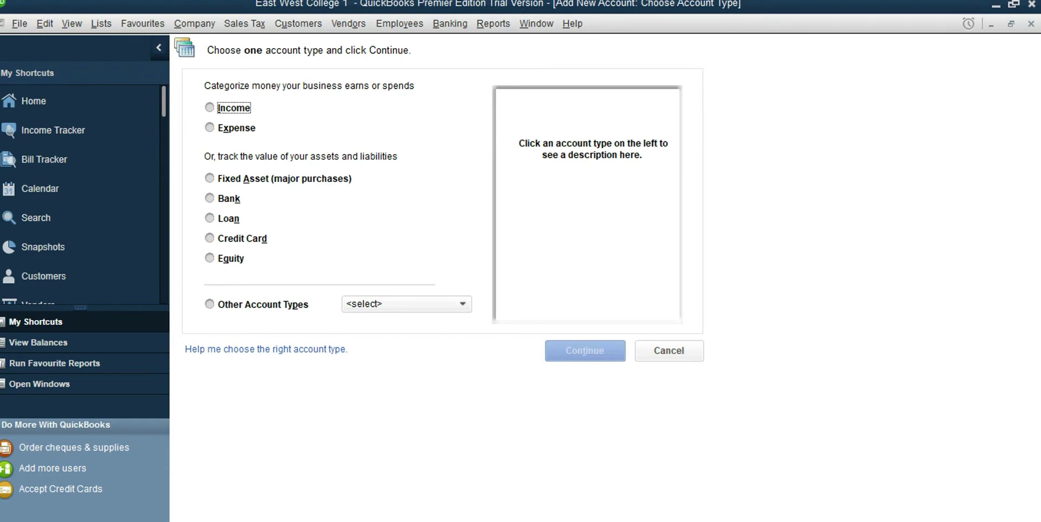
pyautogui.press('Down')
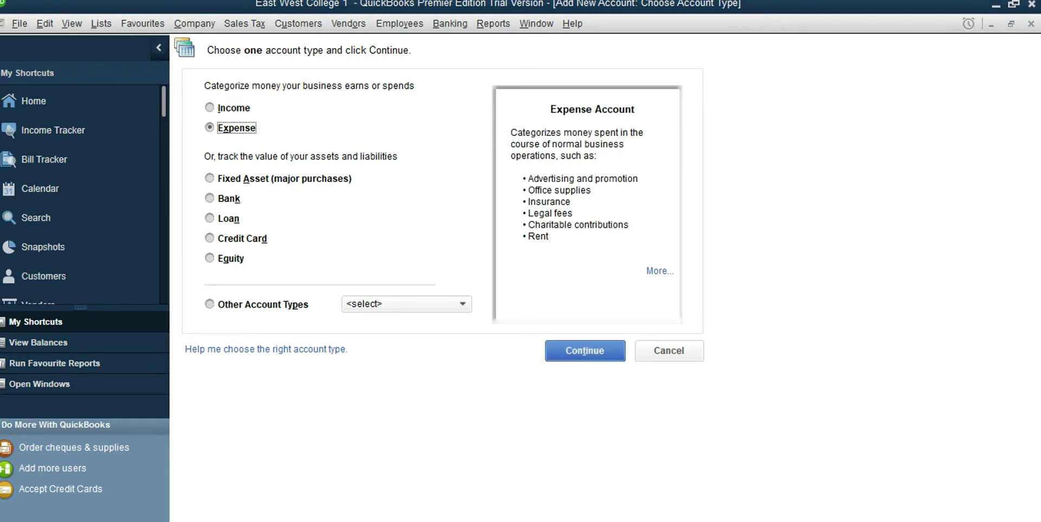
pyautogui.press('Return')
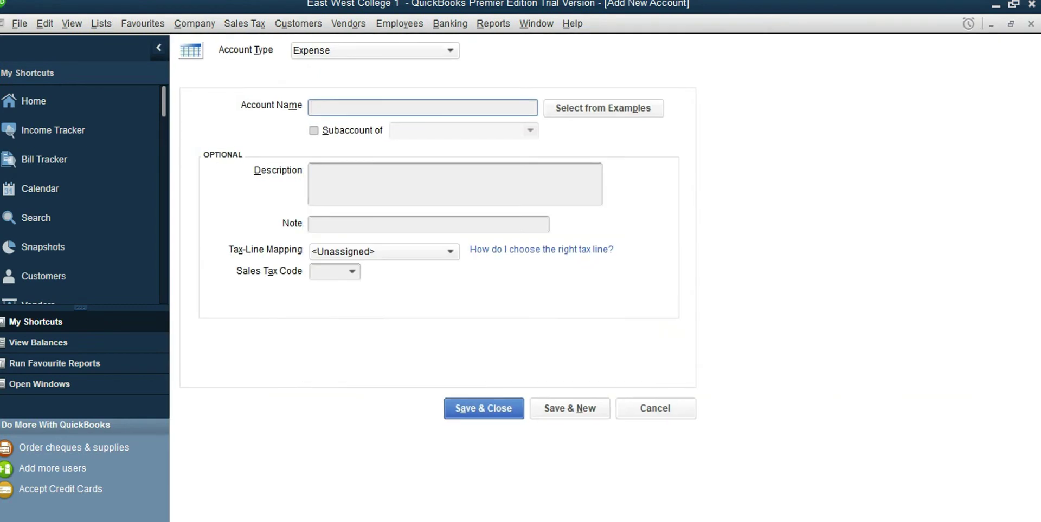
pyautogui.write('Wages and Salaries')
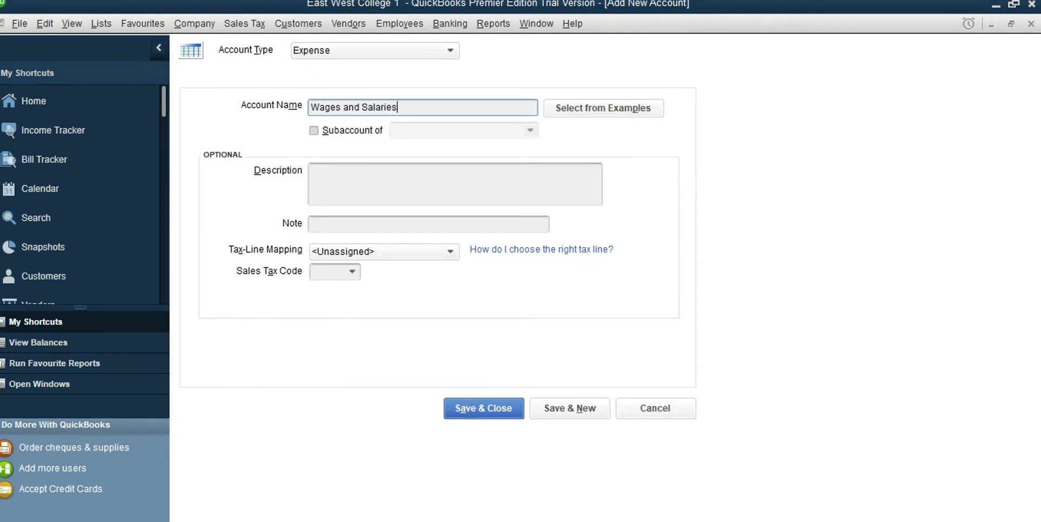
pyautogui.write('-Salaries')
pyautogui.press('Return')
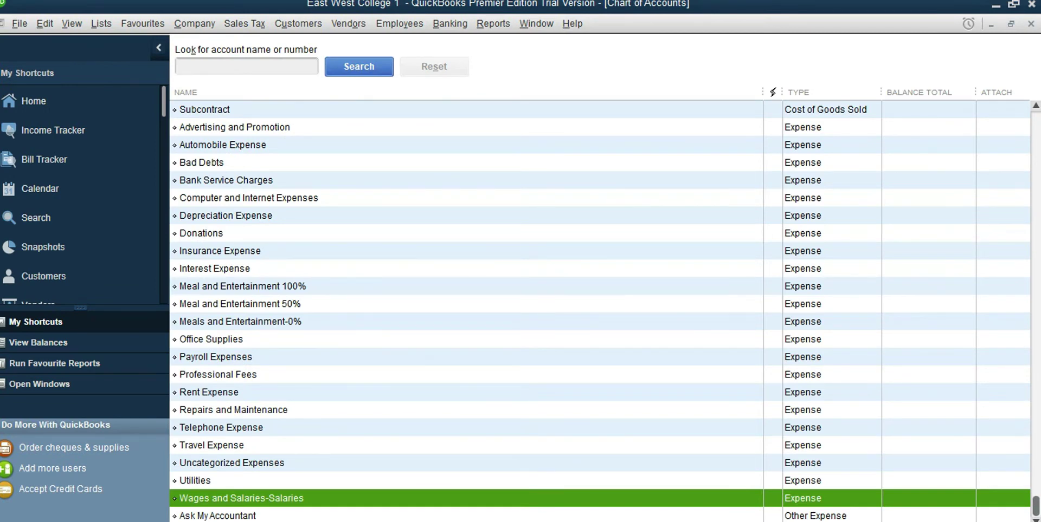
# Add a new Expense account named Wages and Benefits-CPP Exp and save it
pyautogui.rightClick(317, 498)
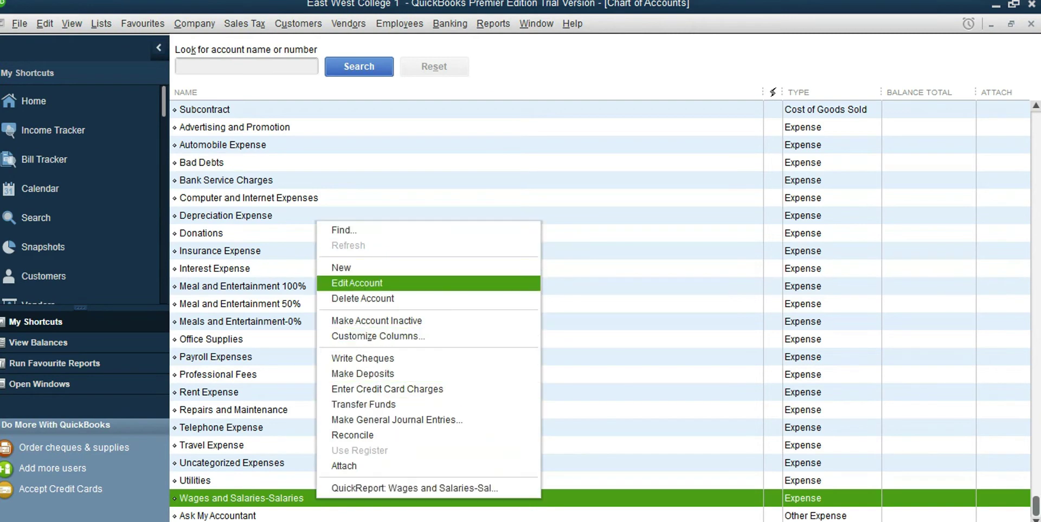
pyautogui.press('Return')
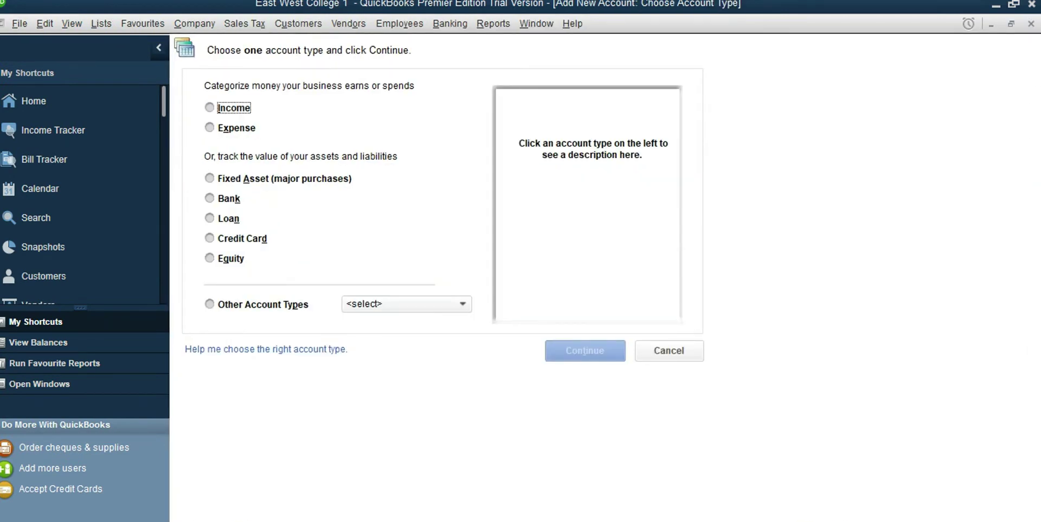
pyautogui.hotkey('alt', 'x')
pyautogui.press('Return')
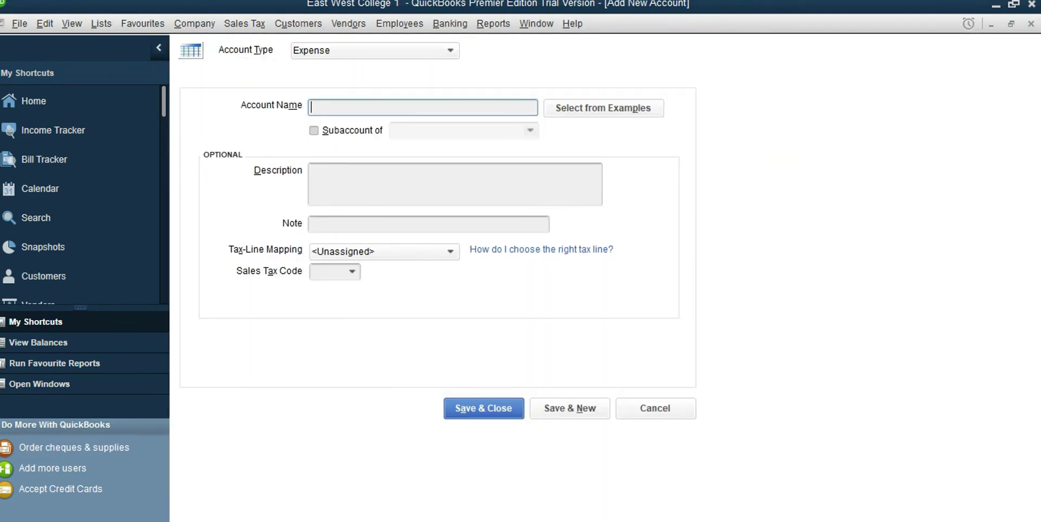
pyautogui.write('Wages and Benefits')
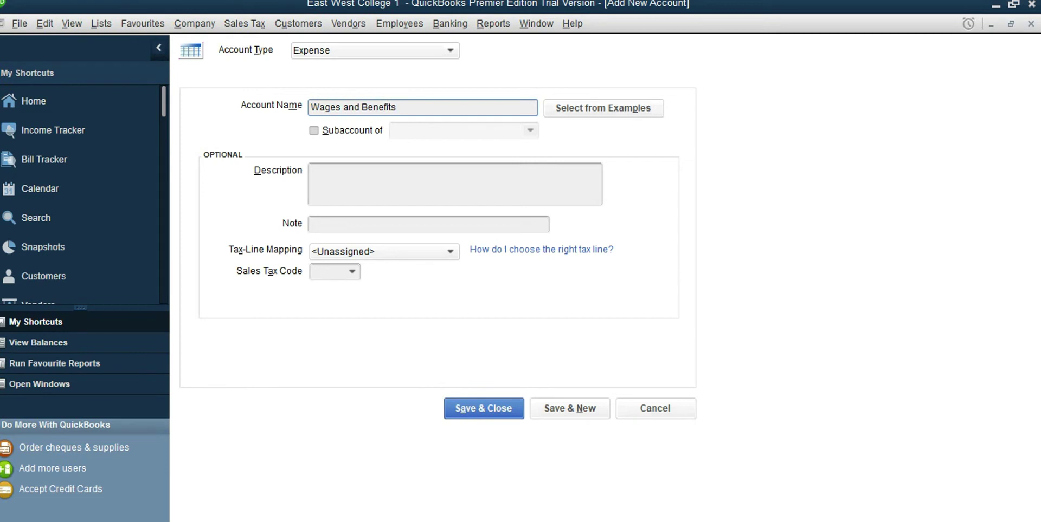
pyautogui.write('-CPP Exp')
pyautogui.hotkey('alt', 'a')
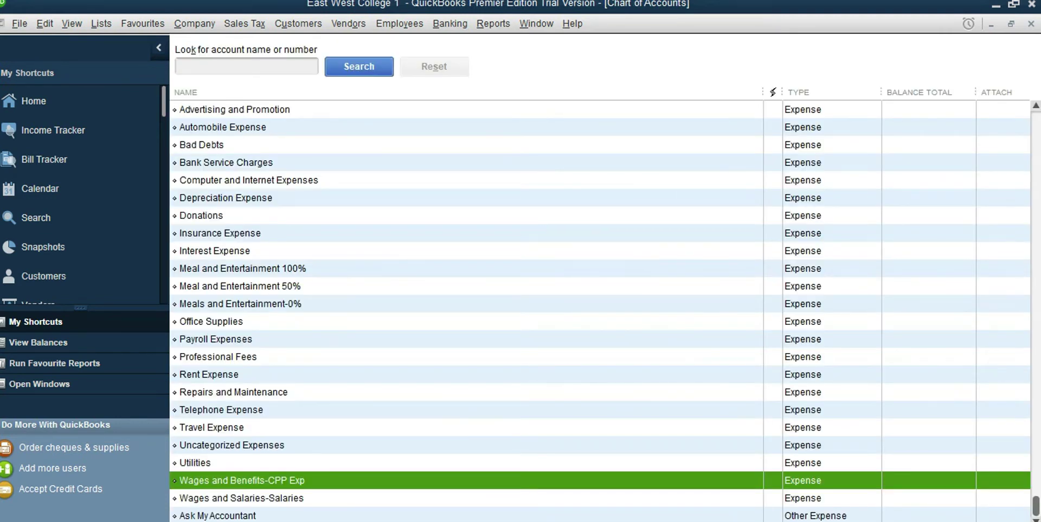
# Add a new Expense account named Wages and Benefits-EI Exp and save it
pyautogui.rightClick(310, 482)
pyautogui.click(337, 249)
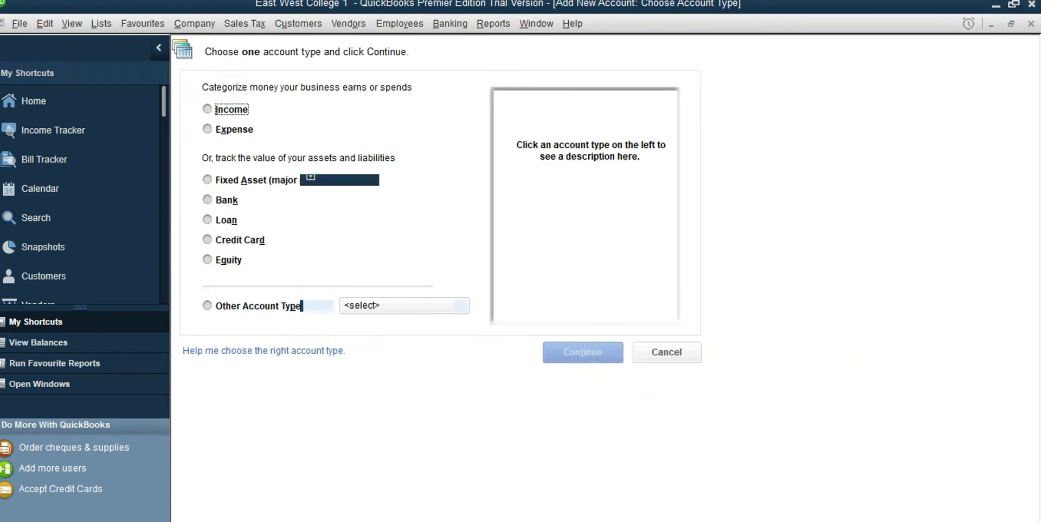
pyautogui.click(236, 128)
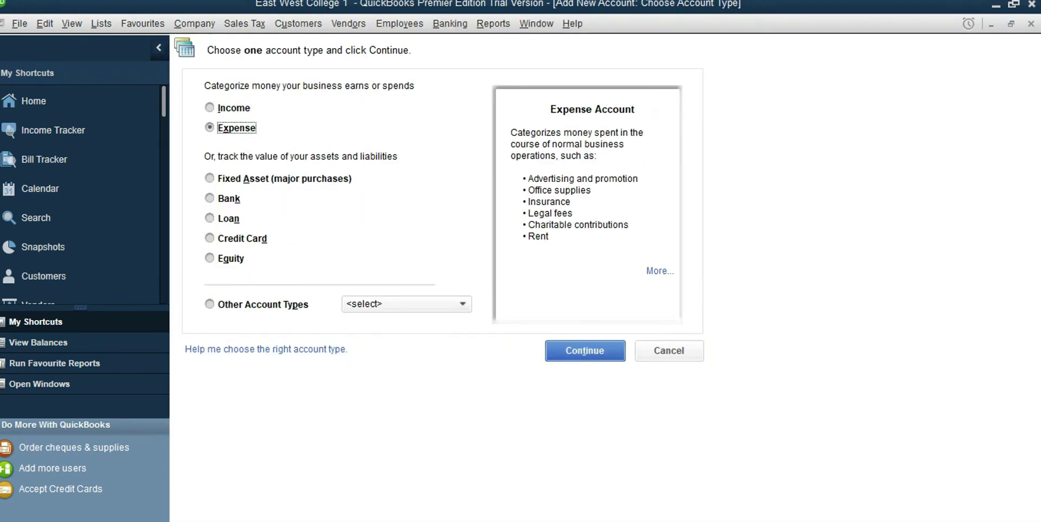
pyautogui.click(585, 352)
pyautogui.press('Return')
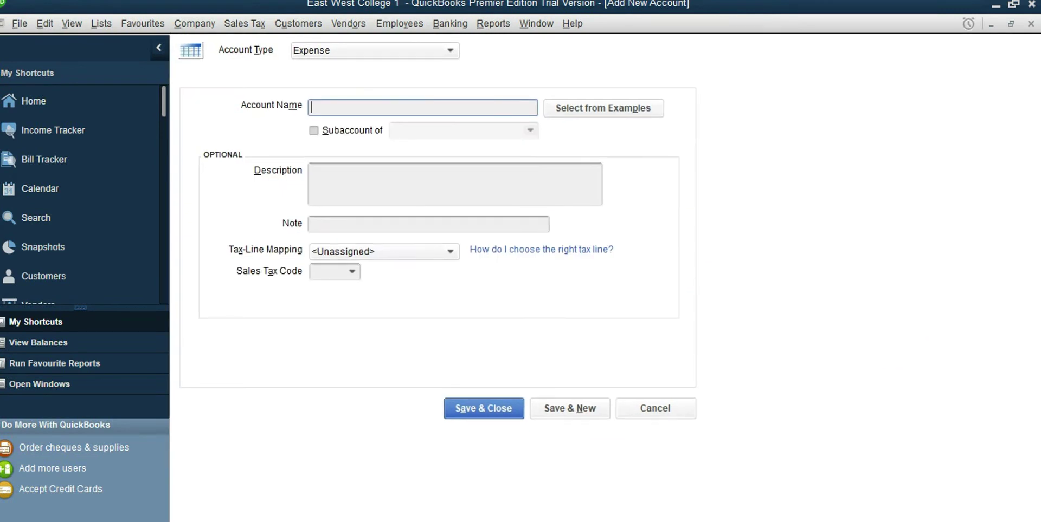
pyautogui.write('Wages and Benefits')
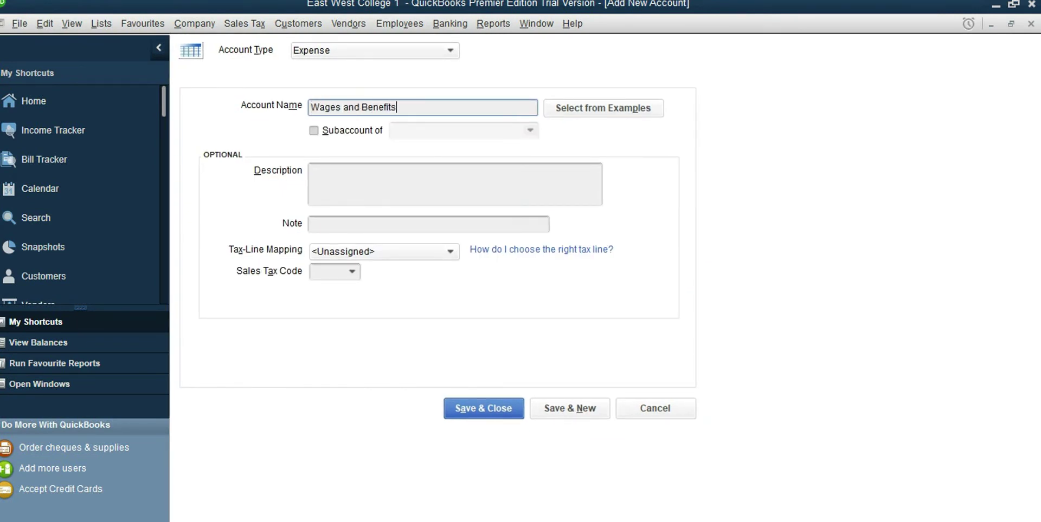
pyautogui.write('-EI Exp')
pyautogui.press('Return')
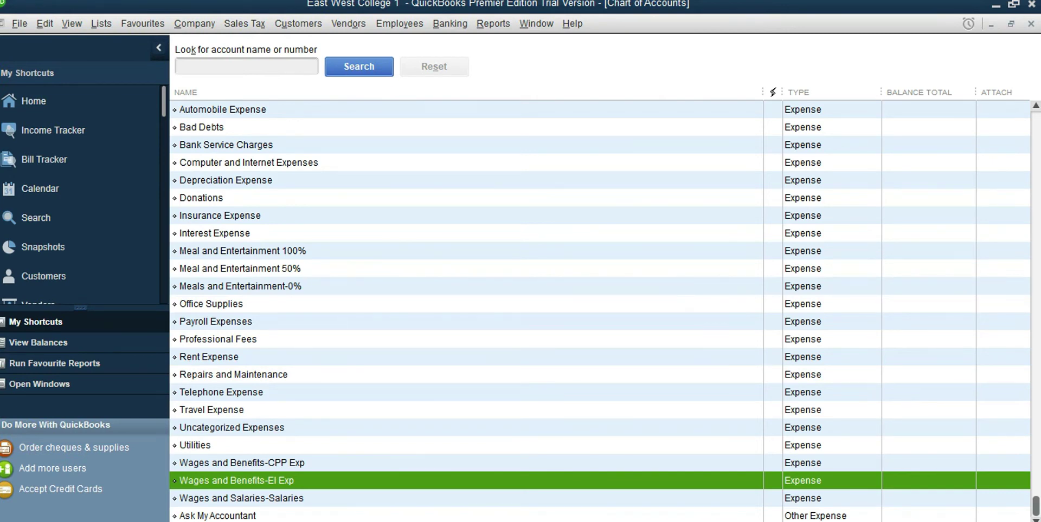
# Add a new Expense account named Wages and Benefits-Holiday Pay and save it
pyautogui.rightClick(328, 476)
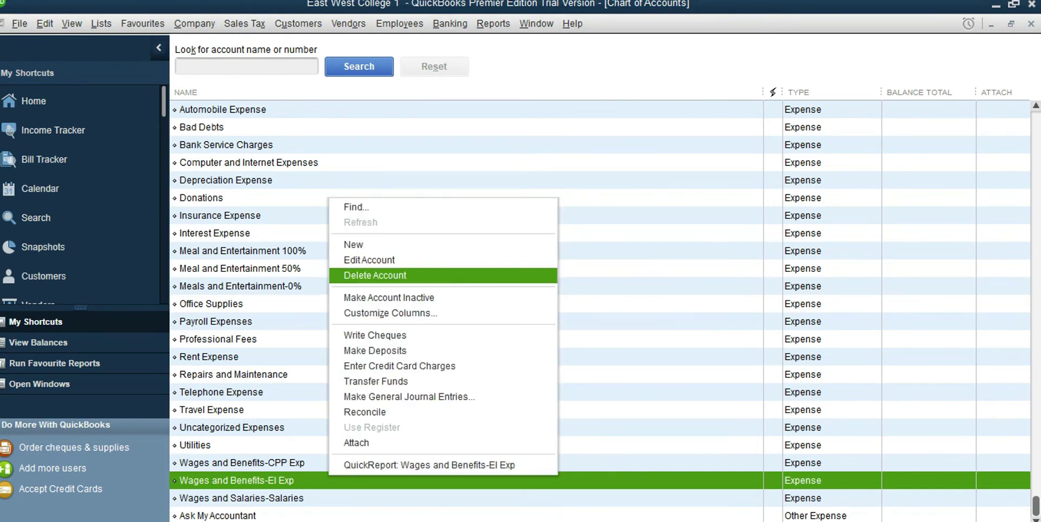
pyautogui.press('Return')
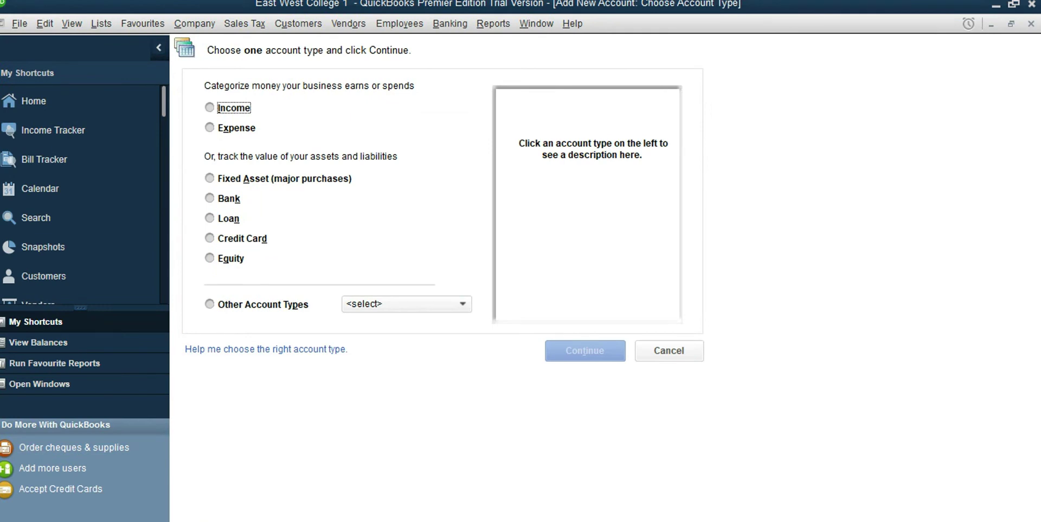
pyautogui.press('Down')
pyautogui.press('Return')
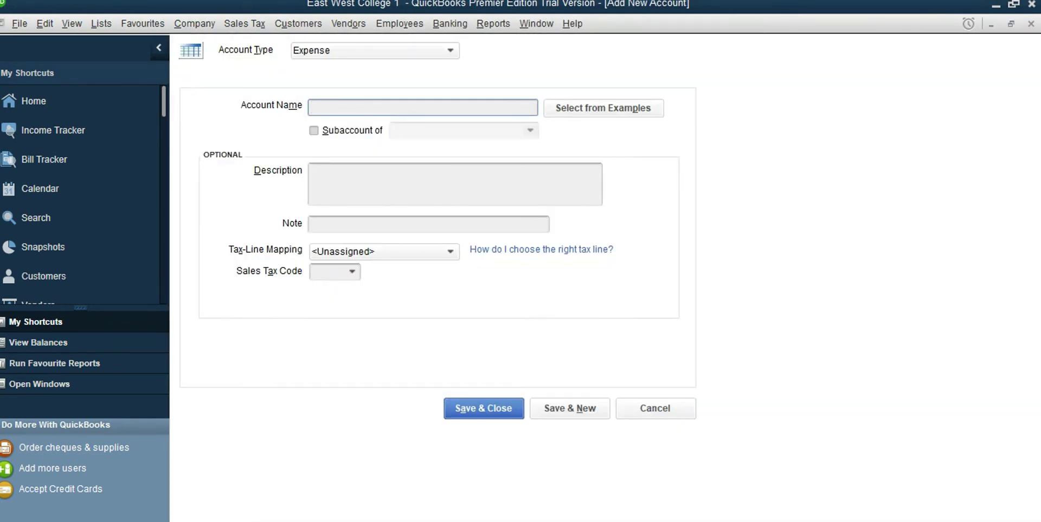
pyautogui.write('Wages and Benefits')
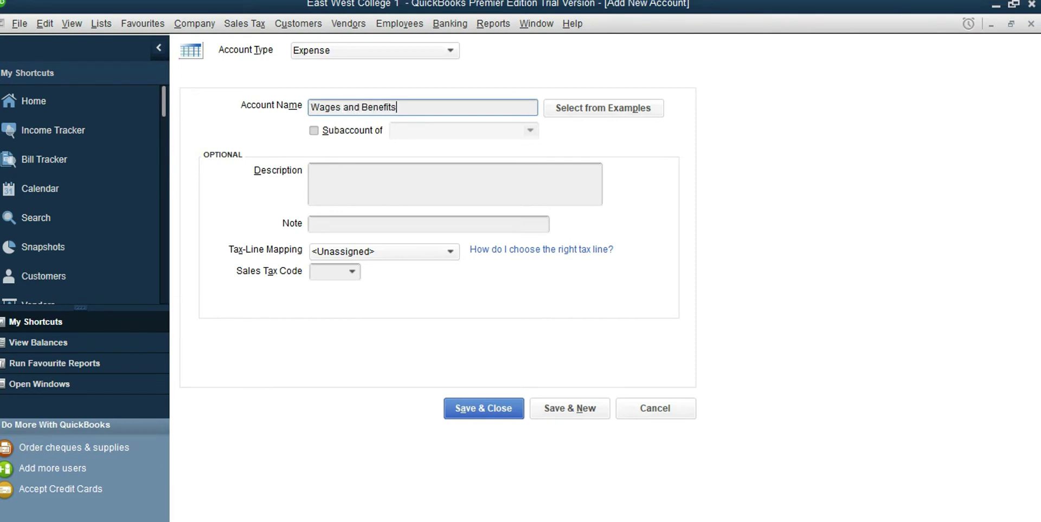
pyautogui.write('-Holiday Pay')
pyautogui.press('Return')
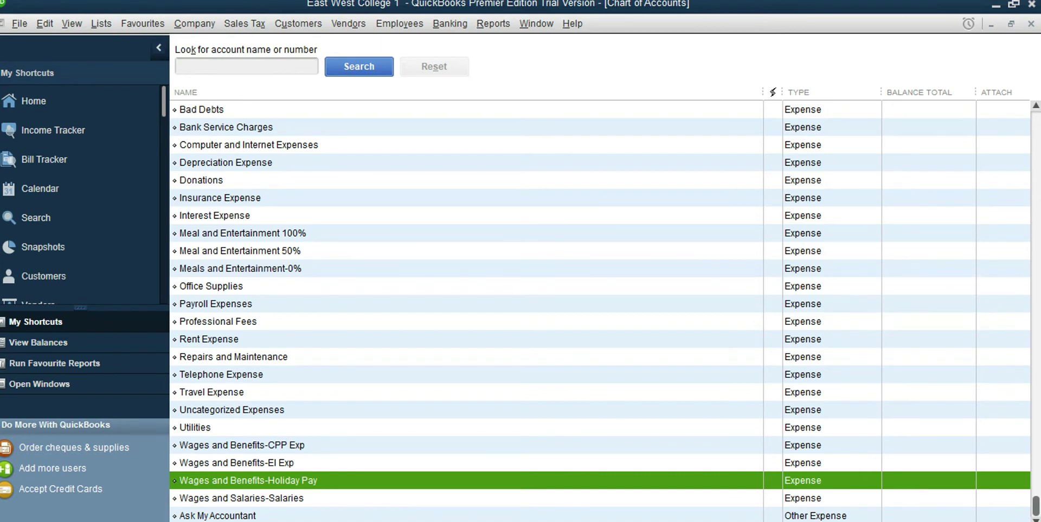
# Add a new account of type Expense named Interest Income and save it
pyautogui.click(218, 516)
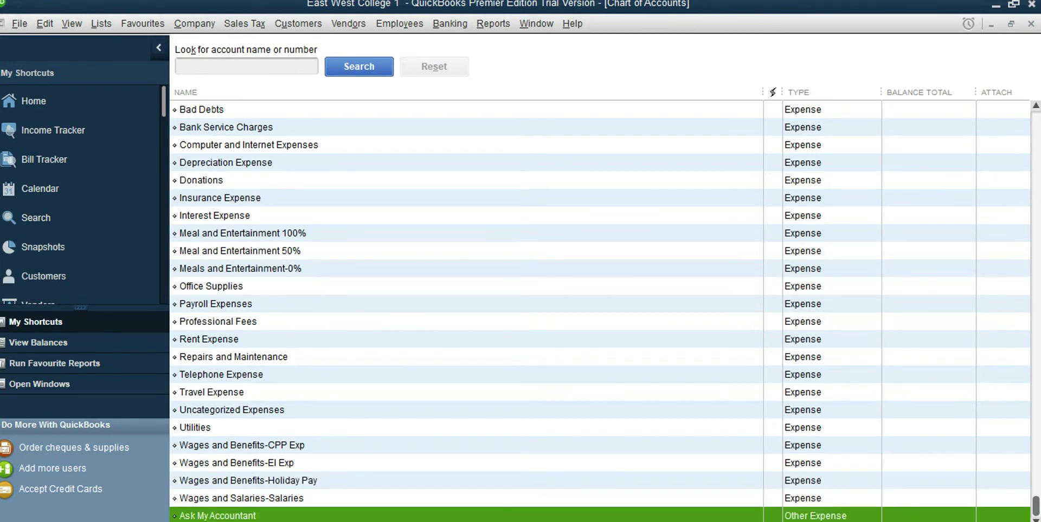
pyautogui.rightClick(316, 512)
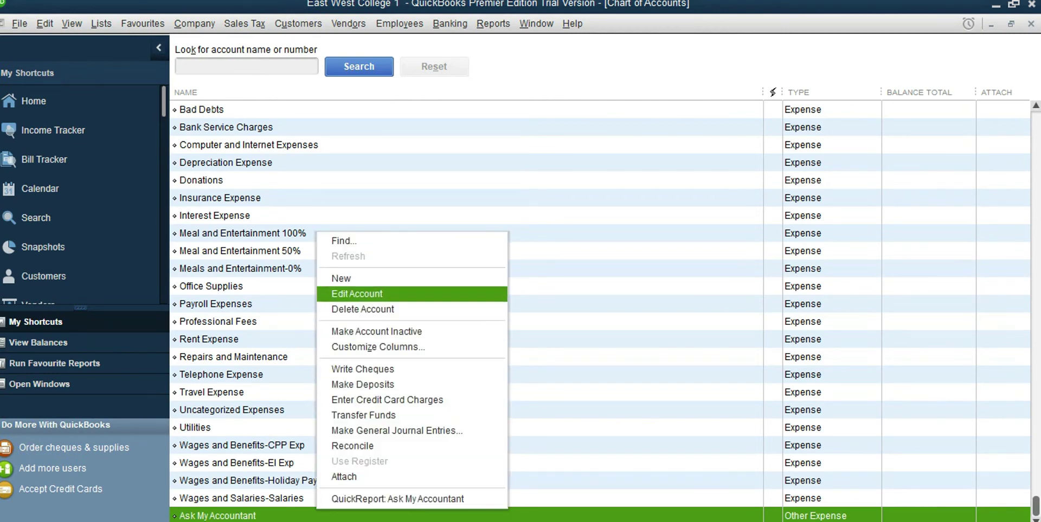
pyautogui.click(336, 276)
pyautogui.click(236, 127)
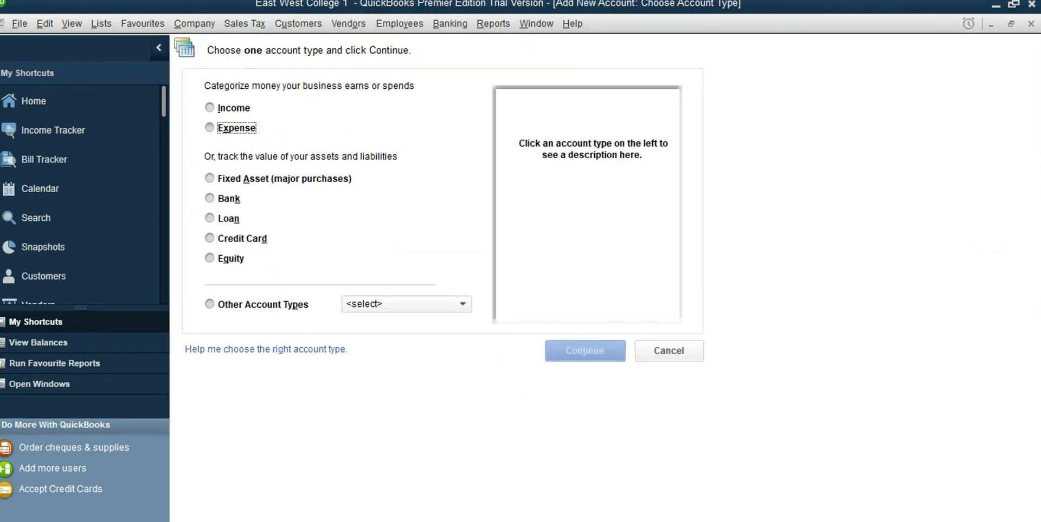
pyautogui.click(585, 351)
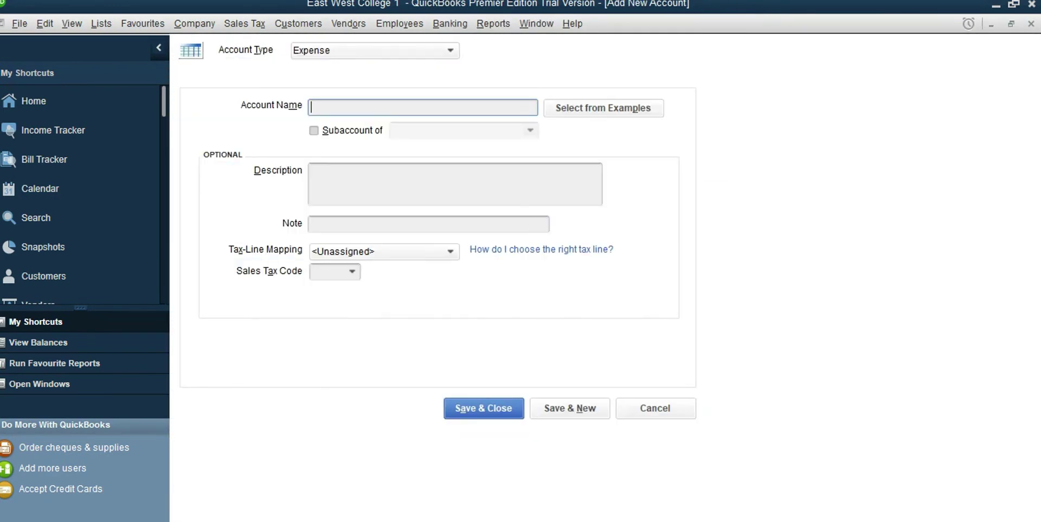
pyautogui.write('Intern')
pyautogui.press('BackSpace')
pyautogui.write('=es')
pyautogui.press('BackSpace')
pyautogui.press('BackSpace')
pyautogui.press('BackSpace')
pyautogui.write('es')
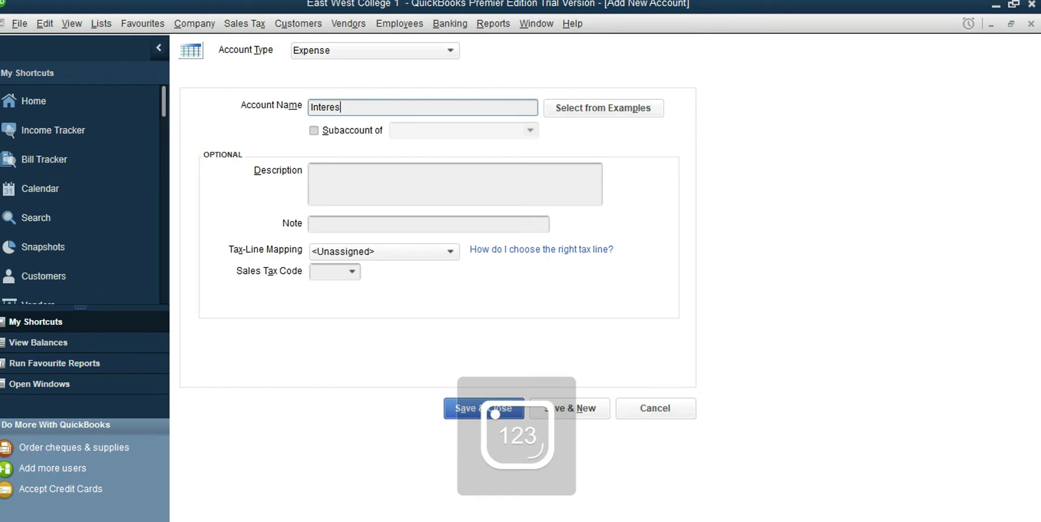
pyautogui.write('t Income')
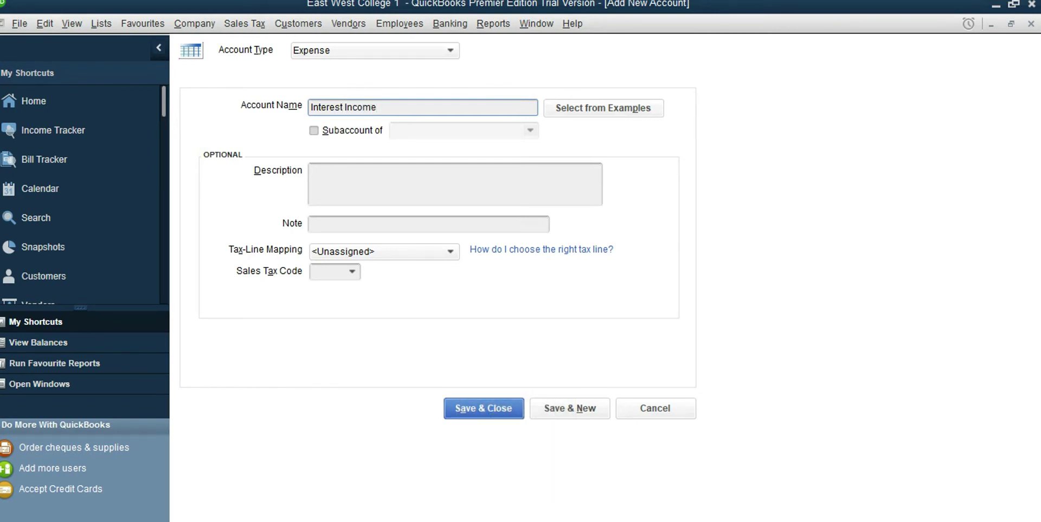
pyautogui.press('Return')
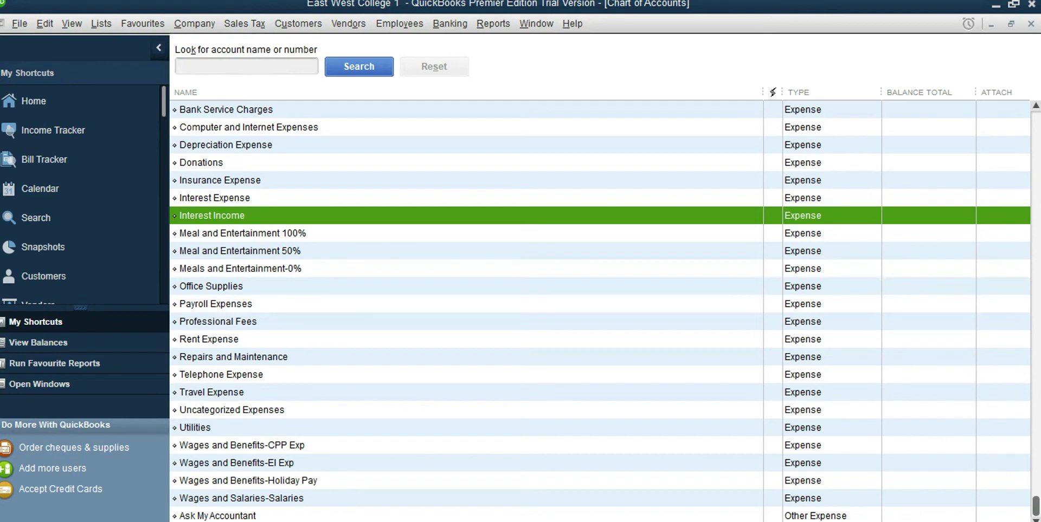
# Add a new Expense account named Gain/Loss on Disposal and save it
pyautogui.click(282, 511)
pyautogui.rightClick(281, 512)
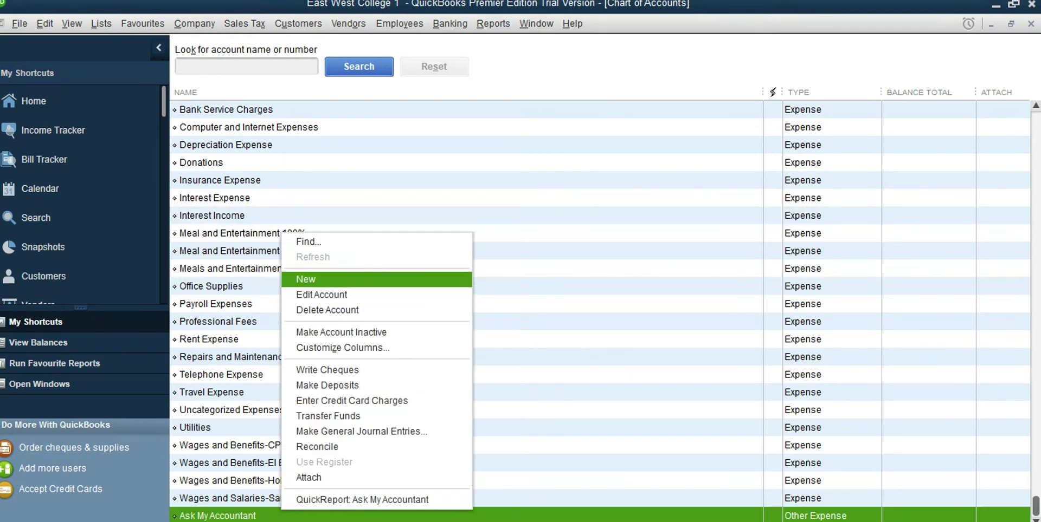
pyautogui.press('Return')
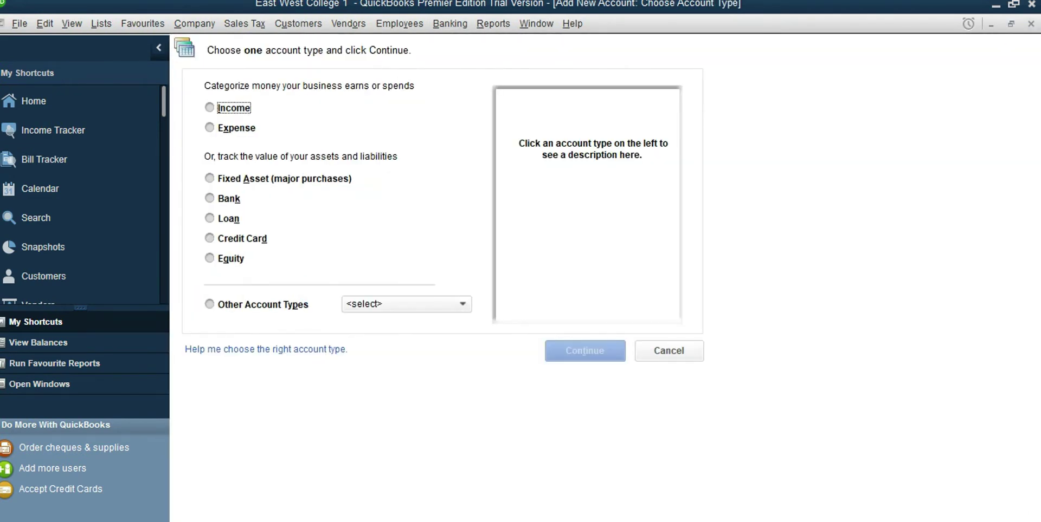
pyautogui.click(236, 128)
pyautogui.click(584, 351)
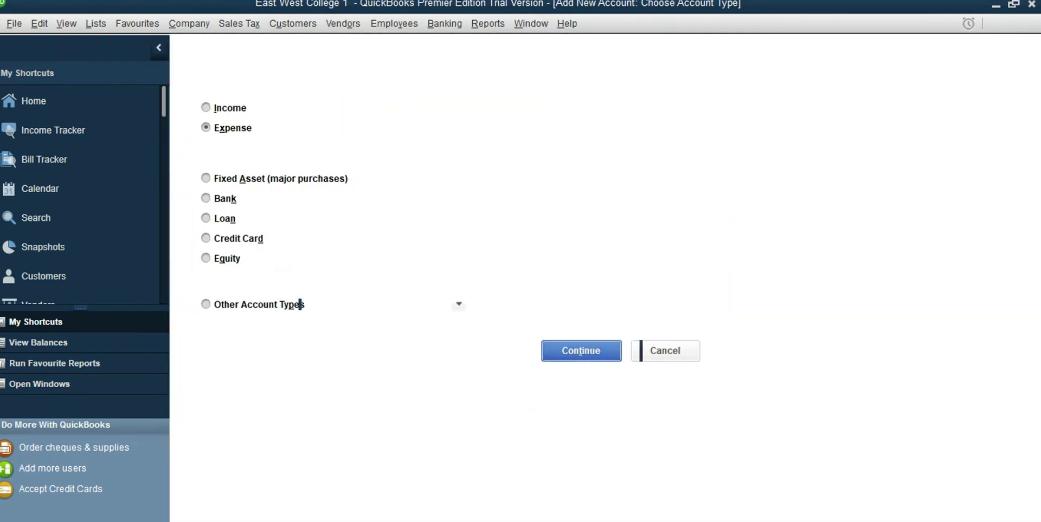
pyautogui.write('Gain')
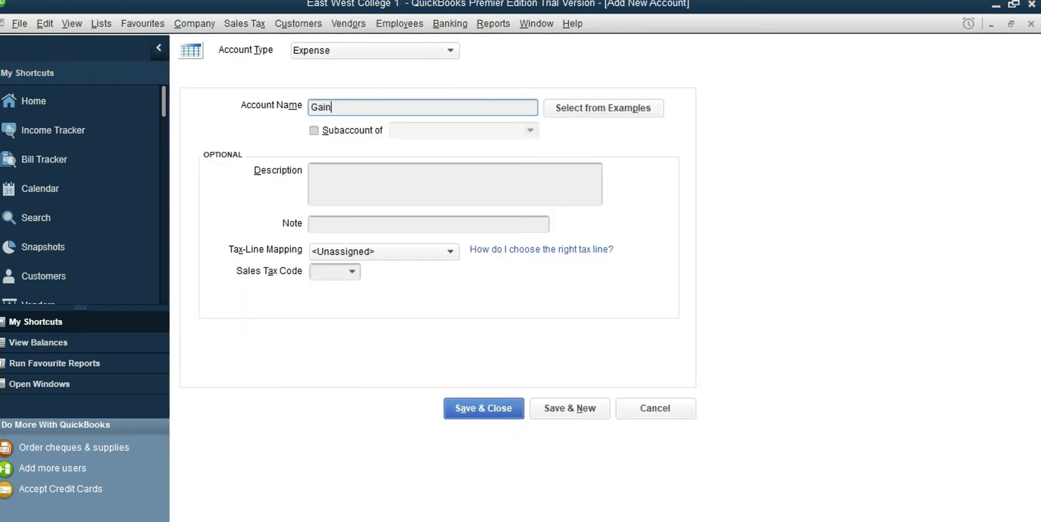
pyautogui.write('/Loss on Disposal')
pyautogui.press('Return')
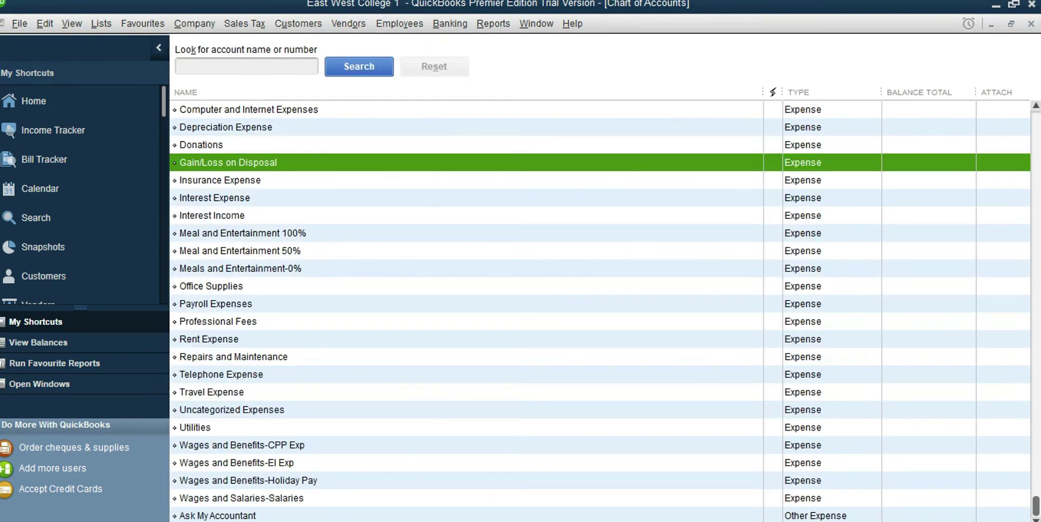
# Start adding another new account to the chart of accounts
pyautogui.click(217, 516)
pyautogui.rightClick(391, 515)
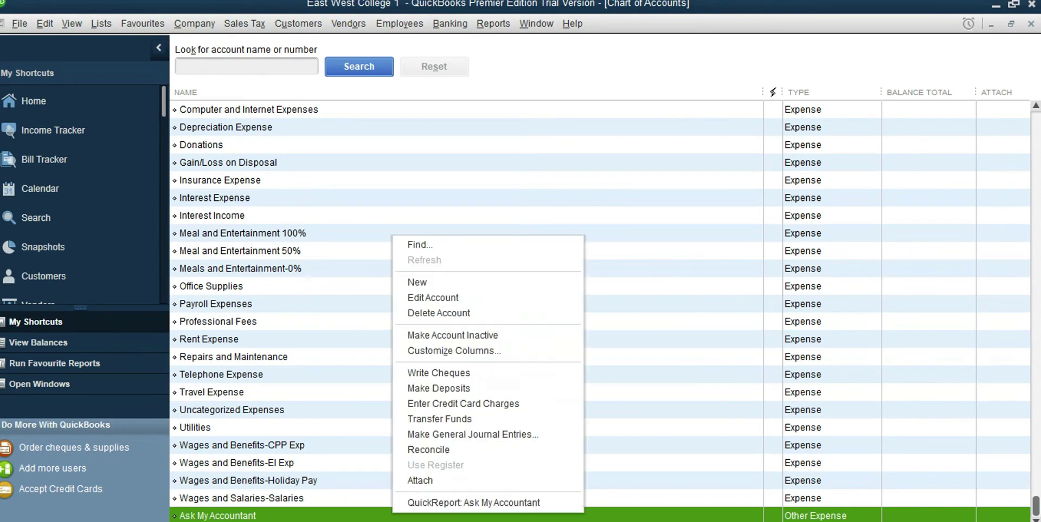
pyautogui.click(419, 283)
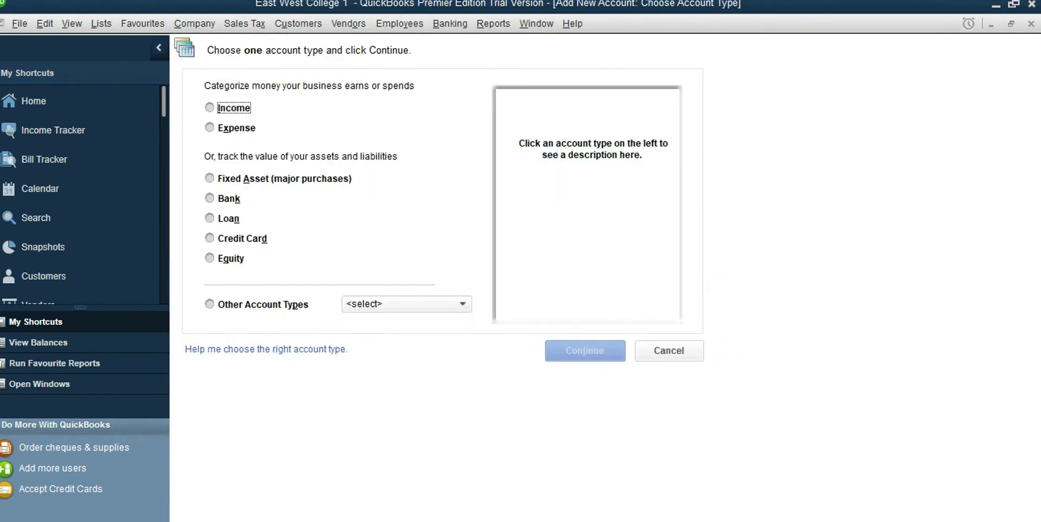
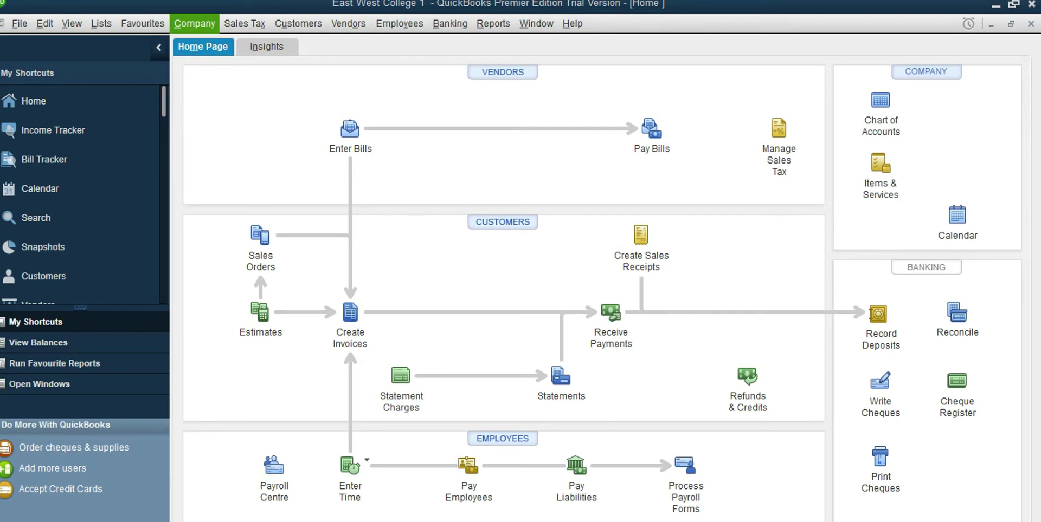
# Open a new general journal entry for the company
pyautogui.click(194, 23)
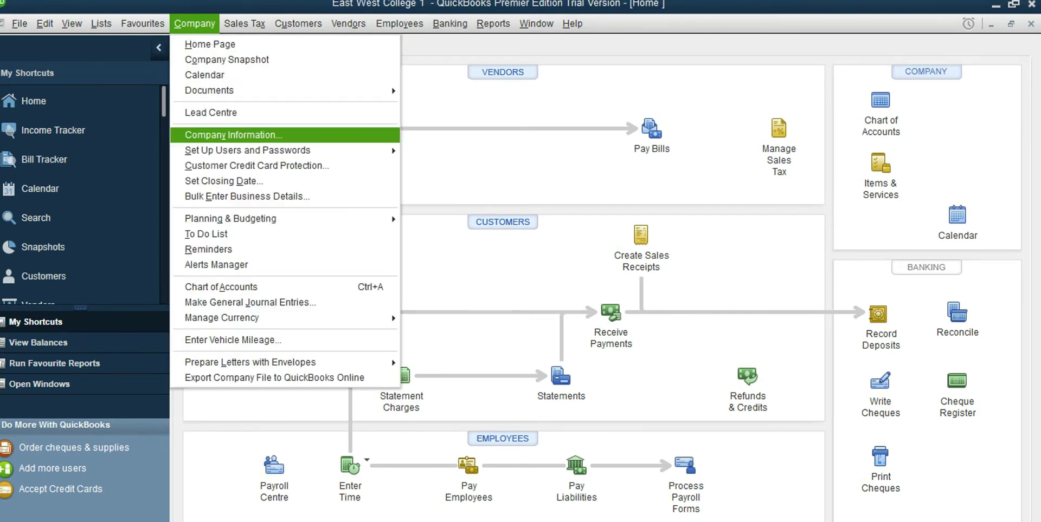
pyautogui.click(249, 302)
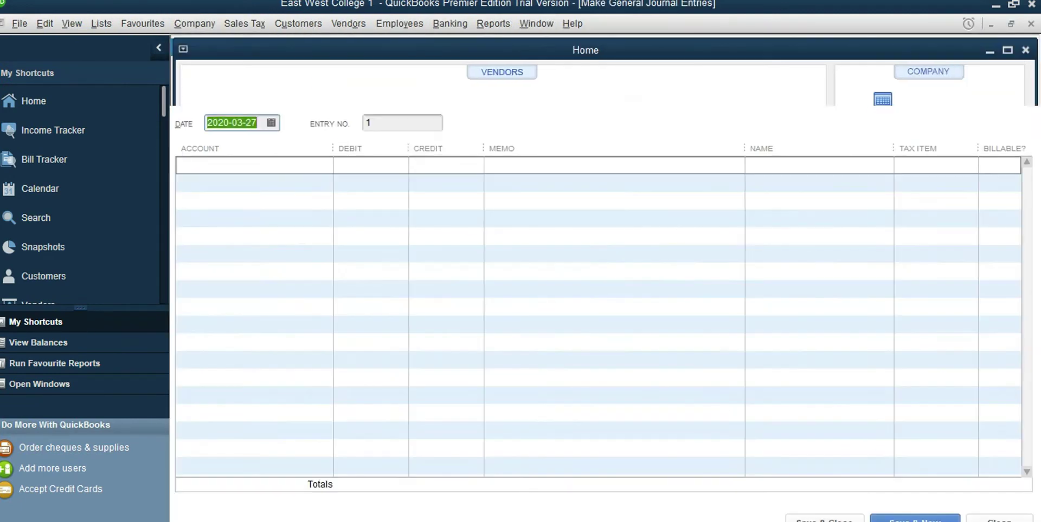
pyautogui.press('Return')
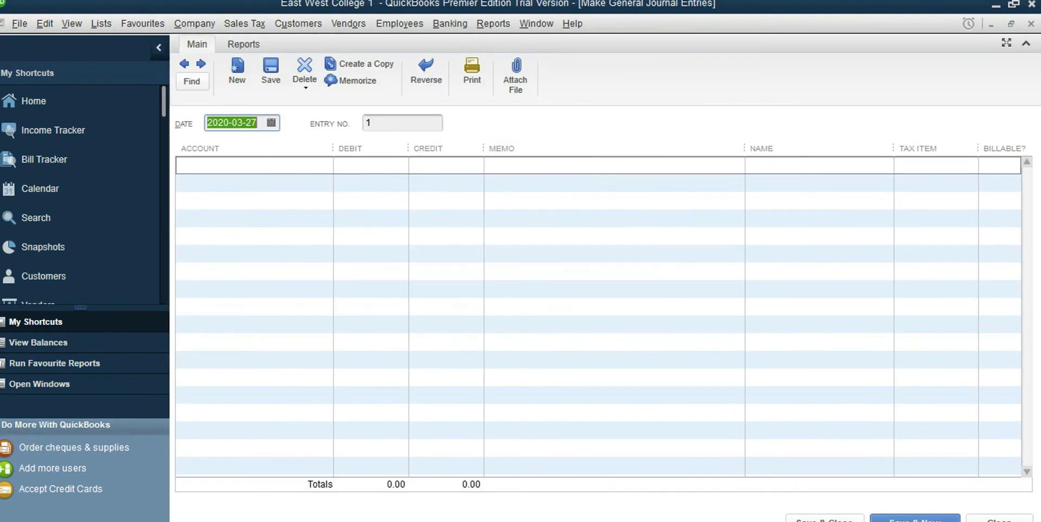
# Set the journal entry date to 2020-11-30
pyautogui.click(271, 123)
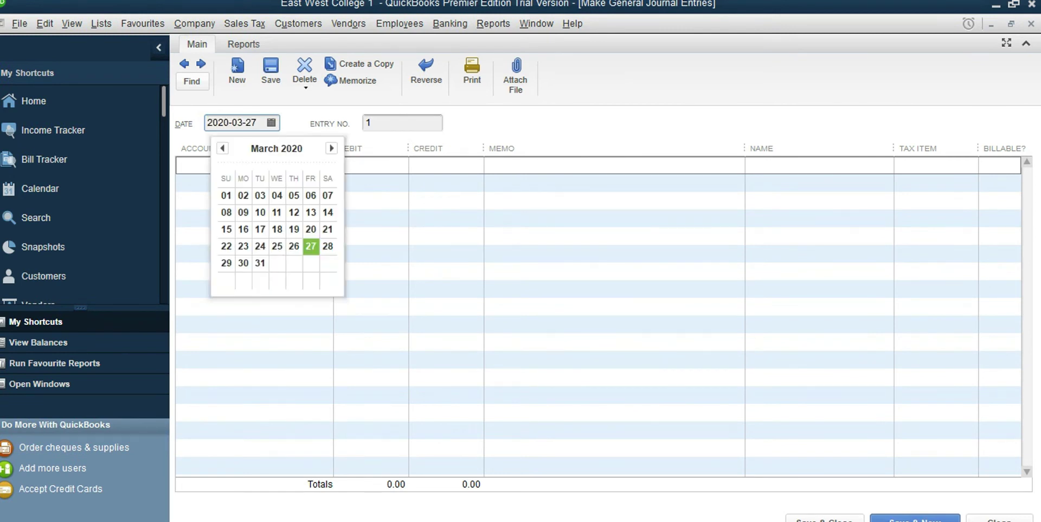
pyautogui.click(331, 148)
pyautogui.click(331, 148)
pyautogui.click(331, 148)
pyautogui.click(331, 148)
pyautogui.click(330, 148)
pyautogui.click(330, 148)
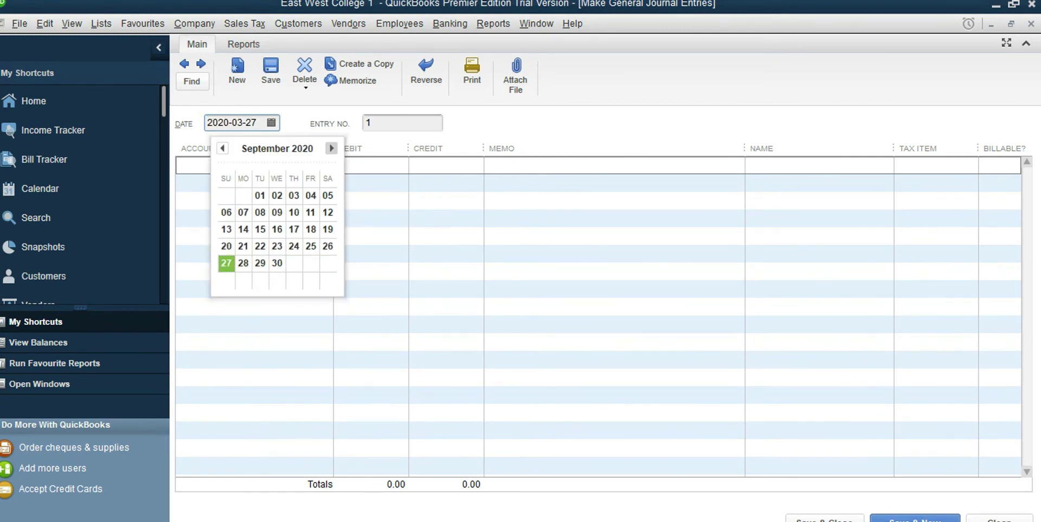
pyautogui.click(330, 148)
pyautogui.click(330, 147)
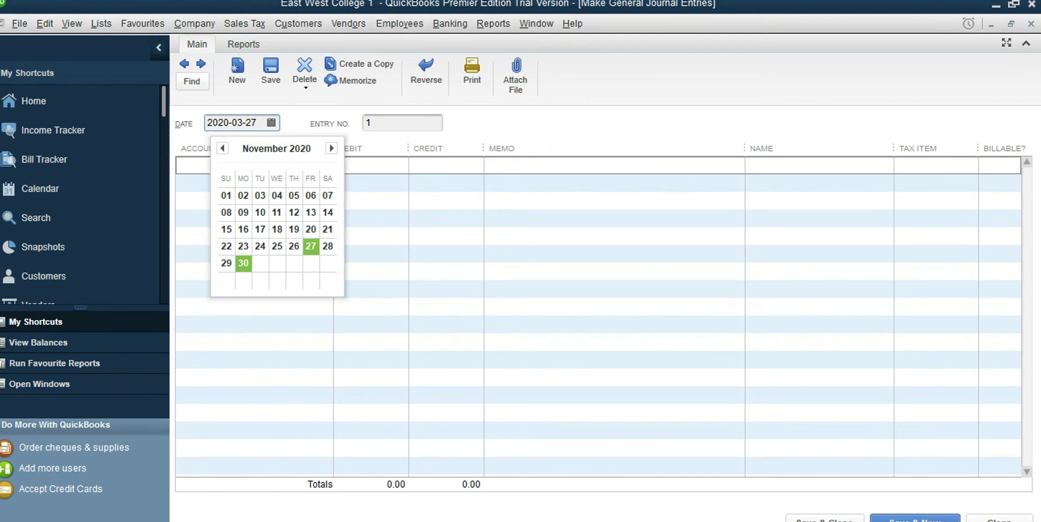
pyautogui.click(243, 263)
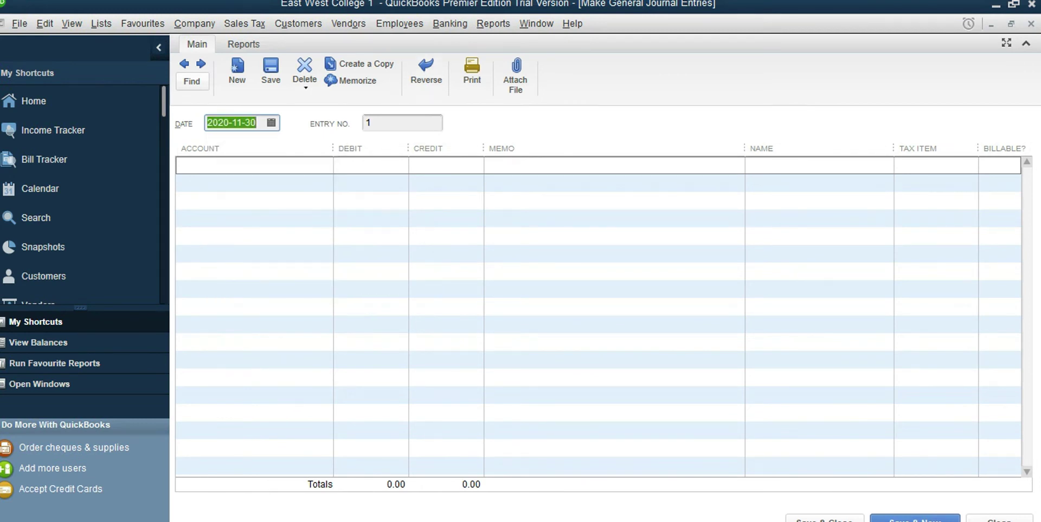
# Enter Cash with a debit of 200,000 on the first journal line and leave the second line's debit empty
pyautogui.click(239, 166)
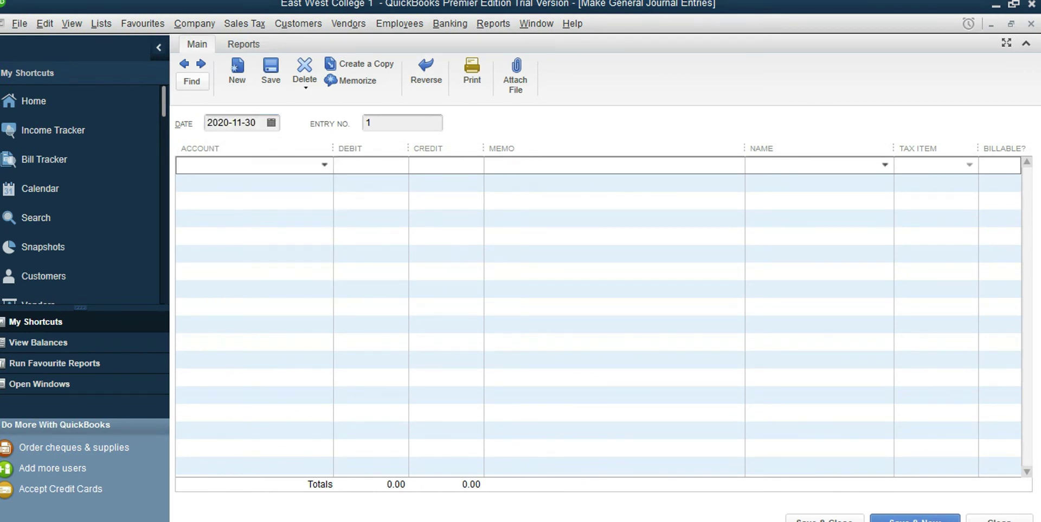
pyautogui.click(324, 165)
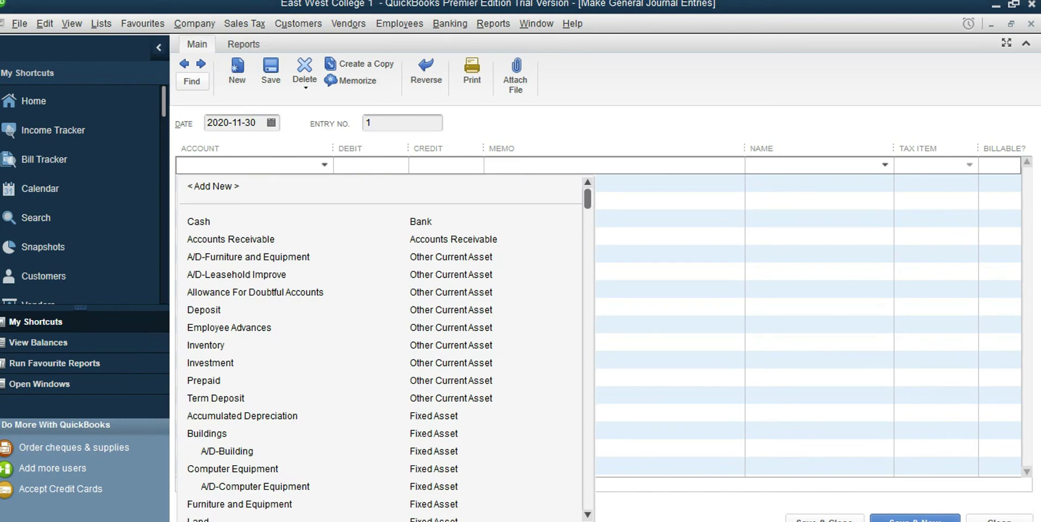
pyautogui.click(199, 222)
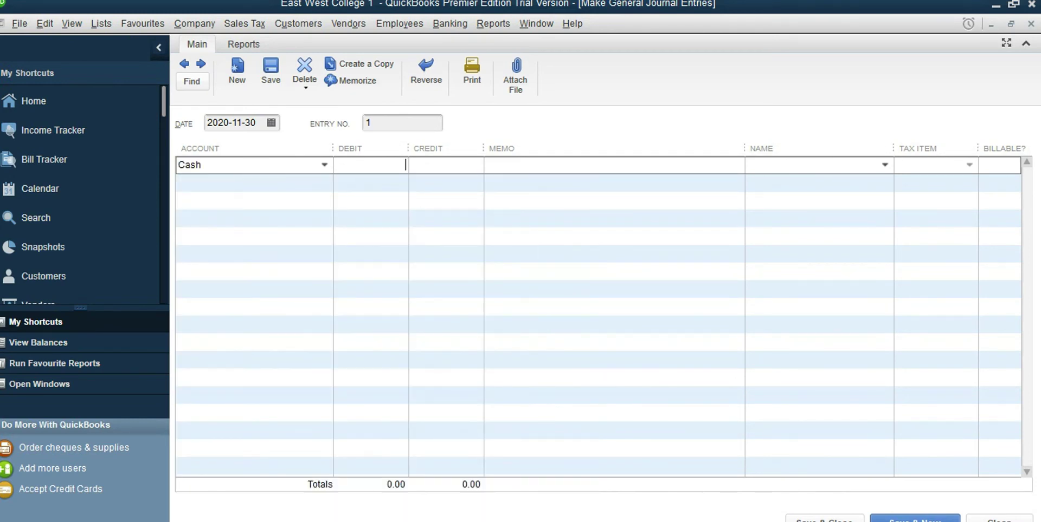
pyautogui.click(374, 184)
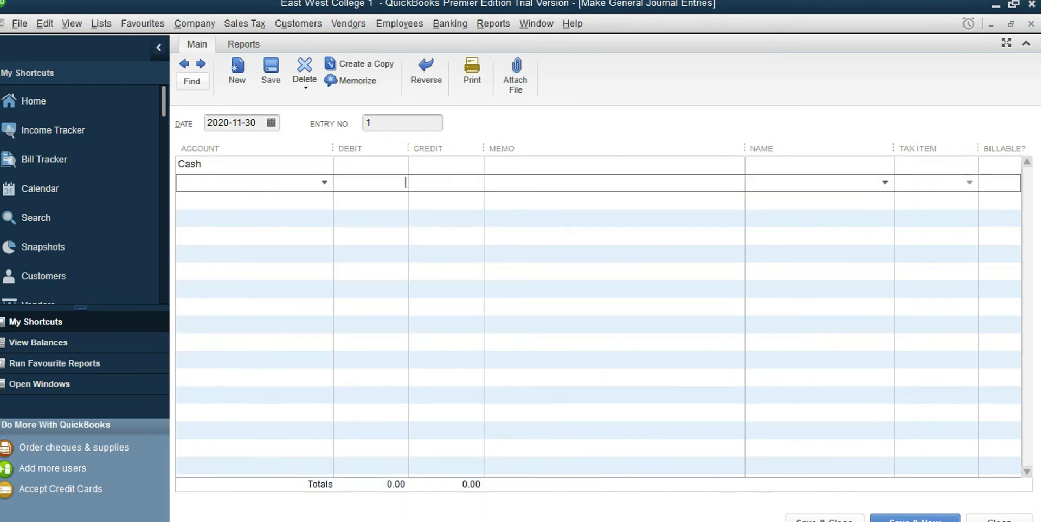
pyautogui.write('20000')
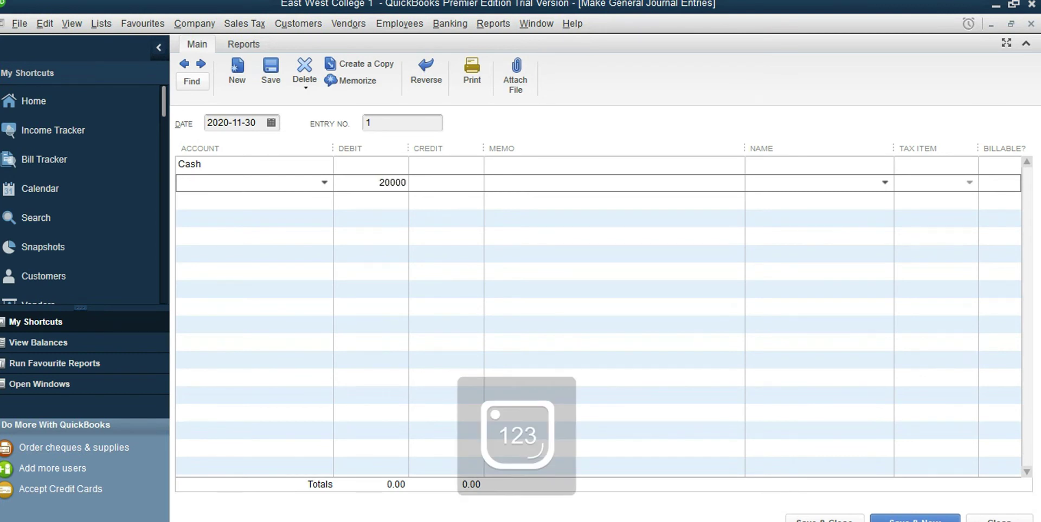
pyautogui.write('0')
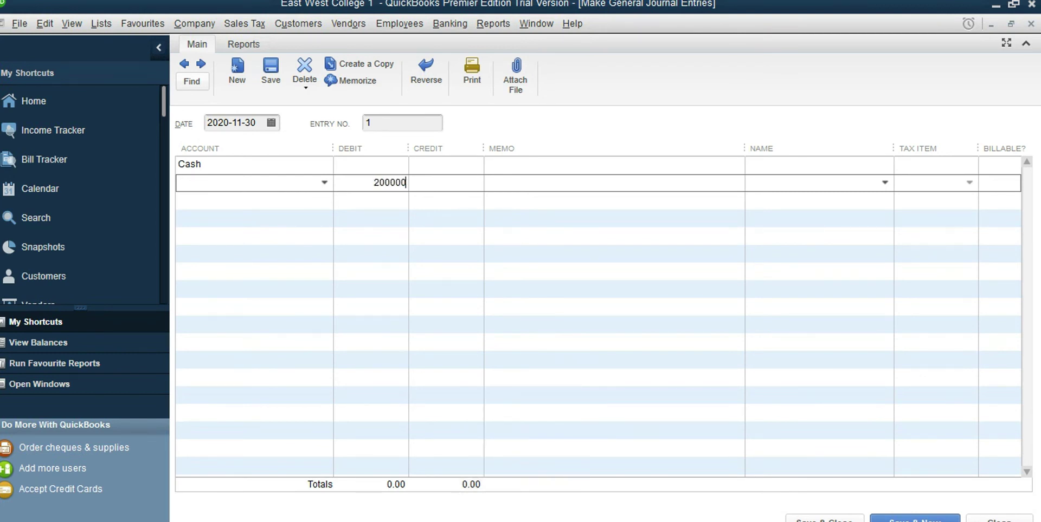
pyautogui.click(374, 165)
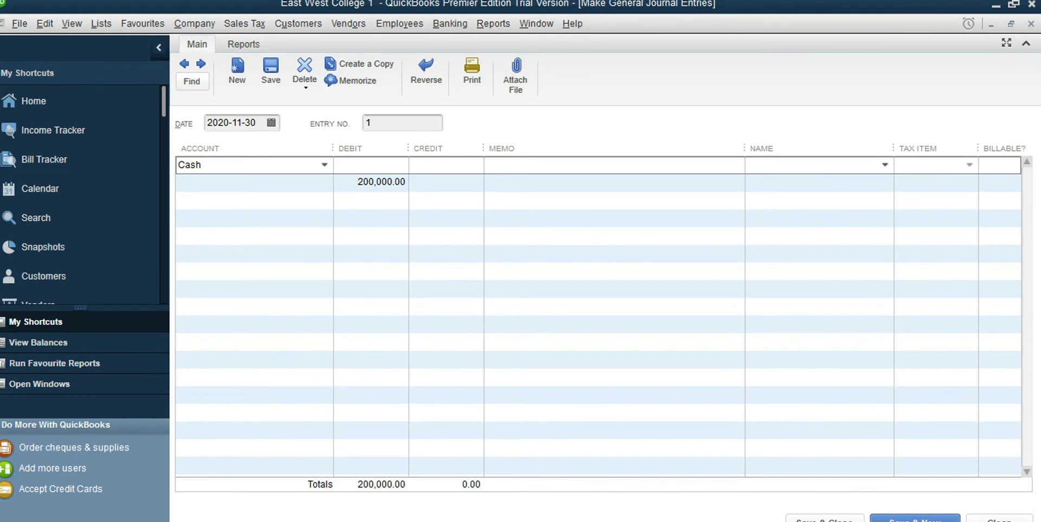
pyautogui.write('200000')
pyautogui.press('Down')
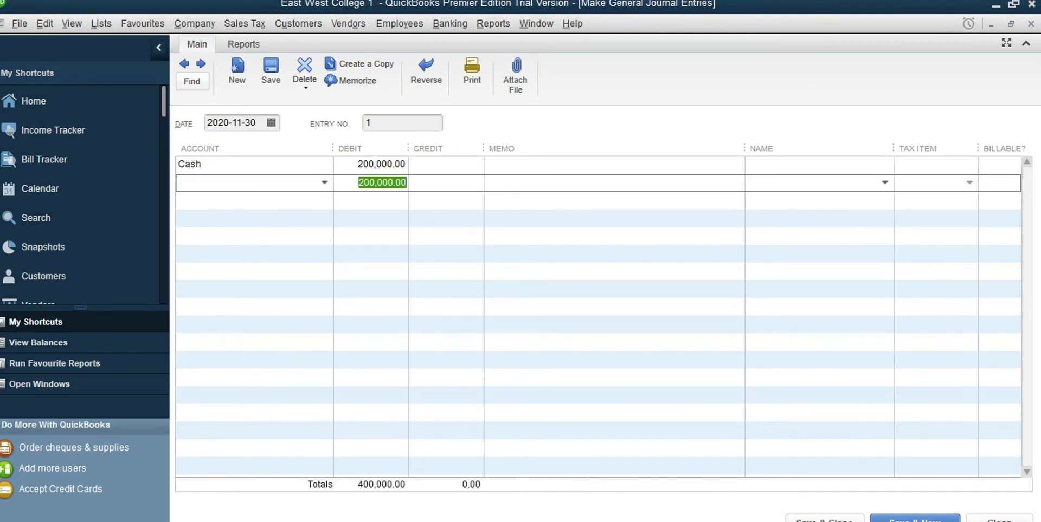
pyautogui.press('Delete')
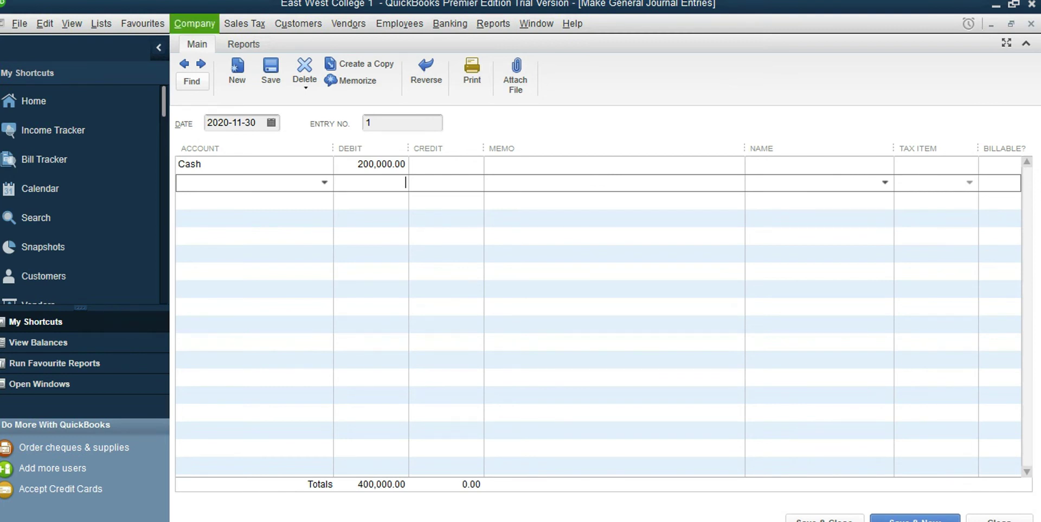
# Enter Inventory with a debit of 10,000 on the second journal line
pyautogui.click(227, 183)
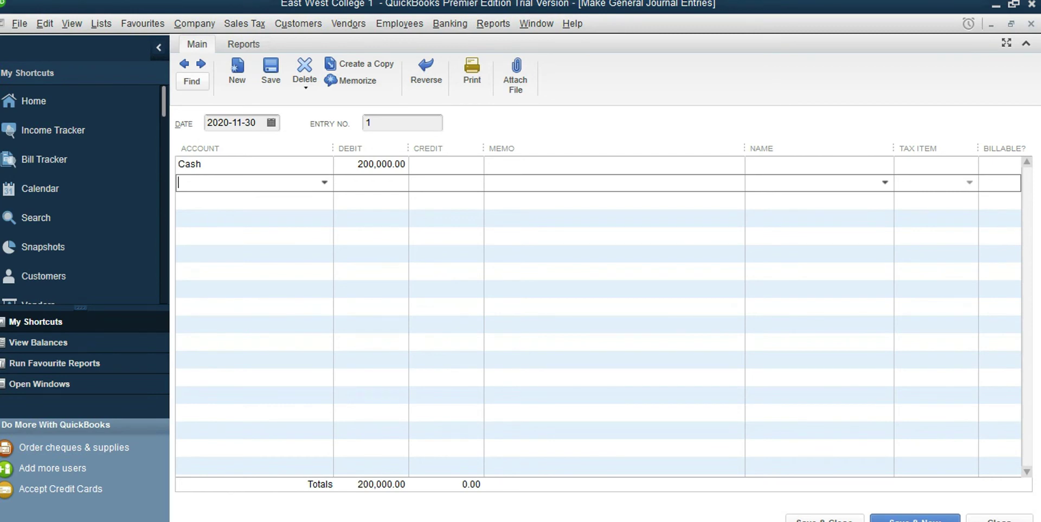
pyautogui.write('Income Taxes Expense')
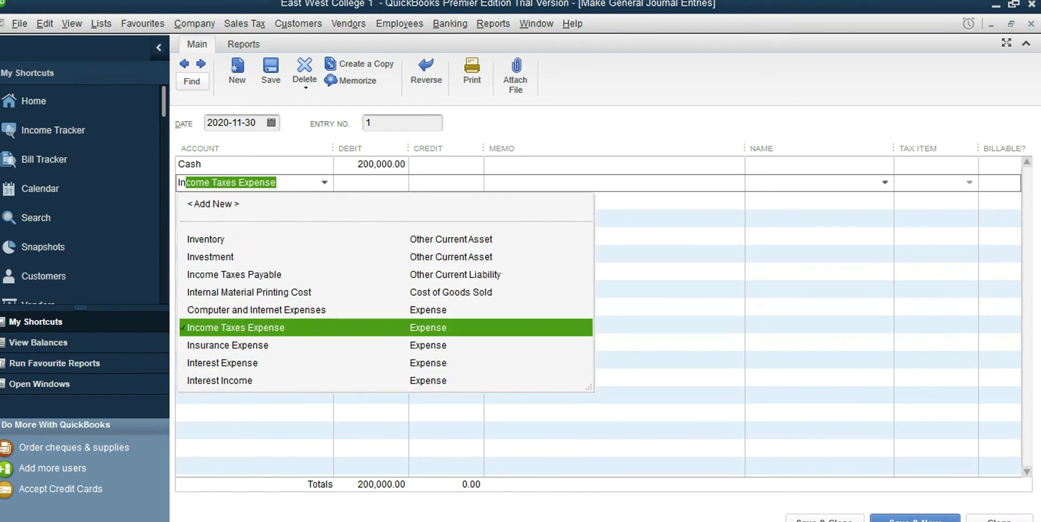
pyautogui.click(206, 240)
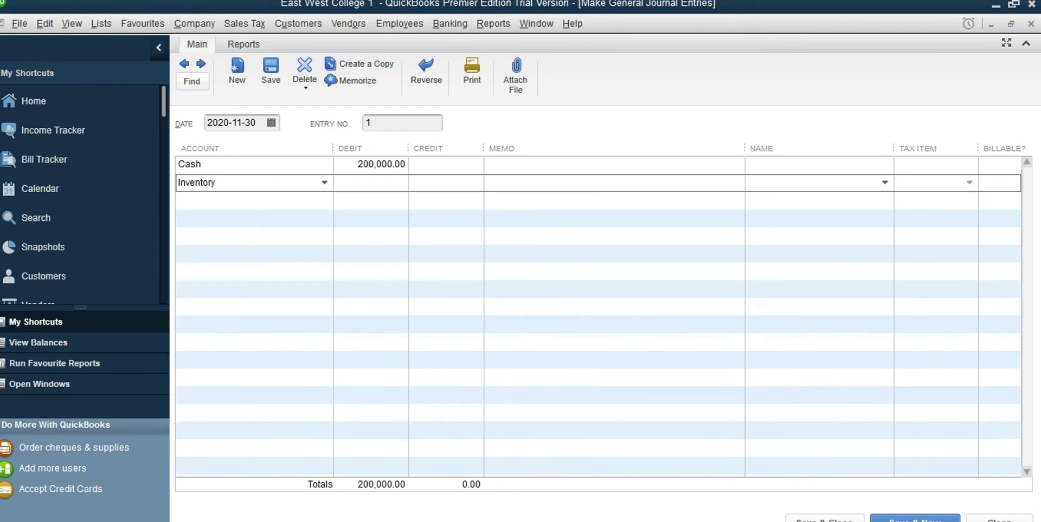
pyautogui.moveTo(388, 165); pyautogui.dragTo(407, 182)
pyautogui.write('10000')
# Enter the A/D-Building account on the third journal line with a credit of 22,125, replacing the suggested balancing amount
pyautogui.click(243, 200)
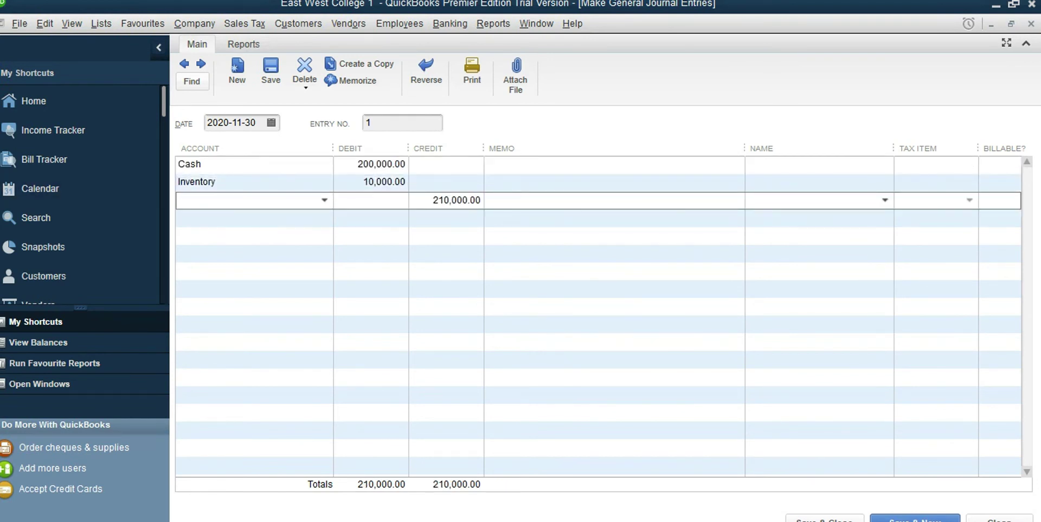
pyautogui.moveTo(432, 200); pyautogui.dragTo(482, 201)
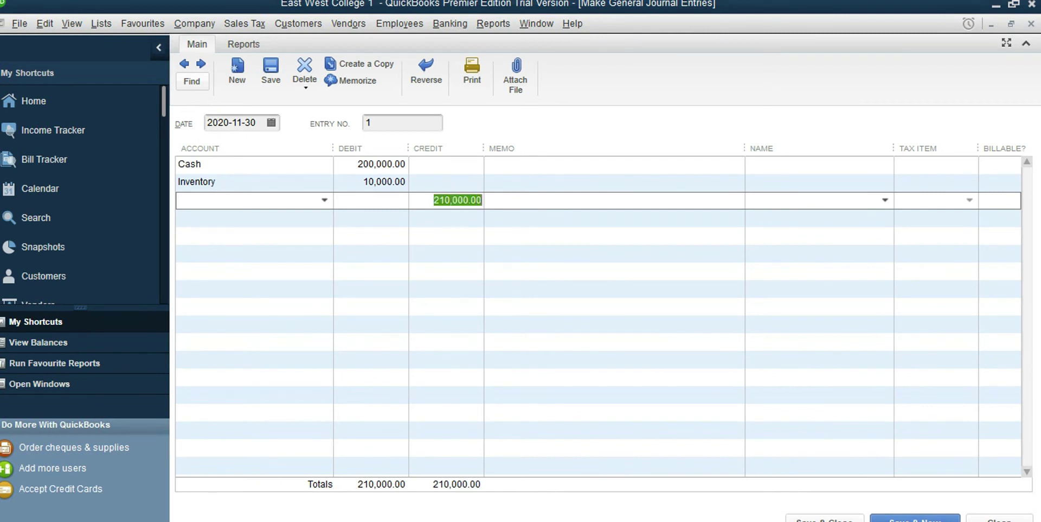
pyautogui.press('Delete')
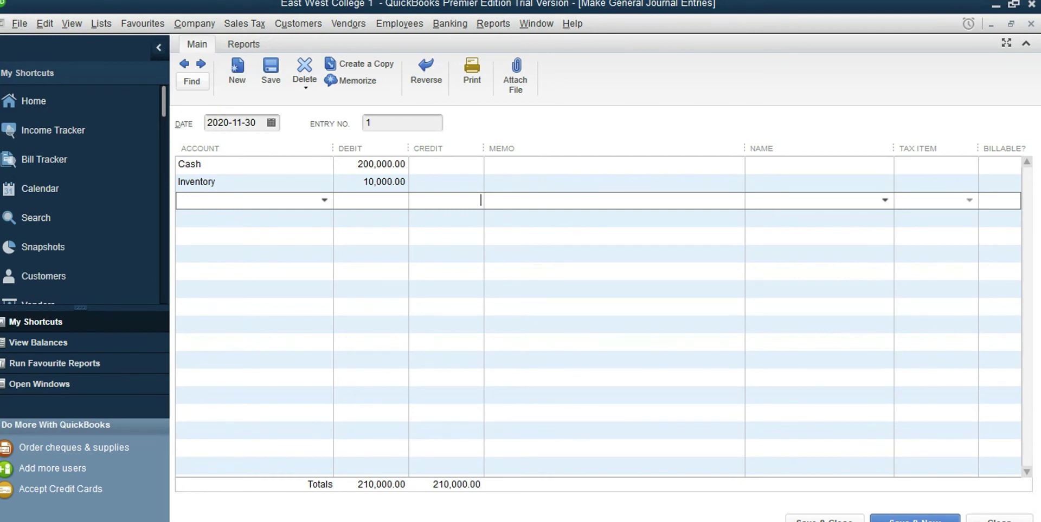
pyautogui.click(324, 201)
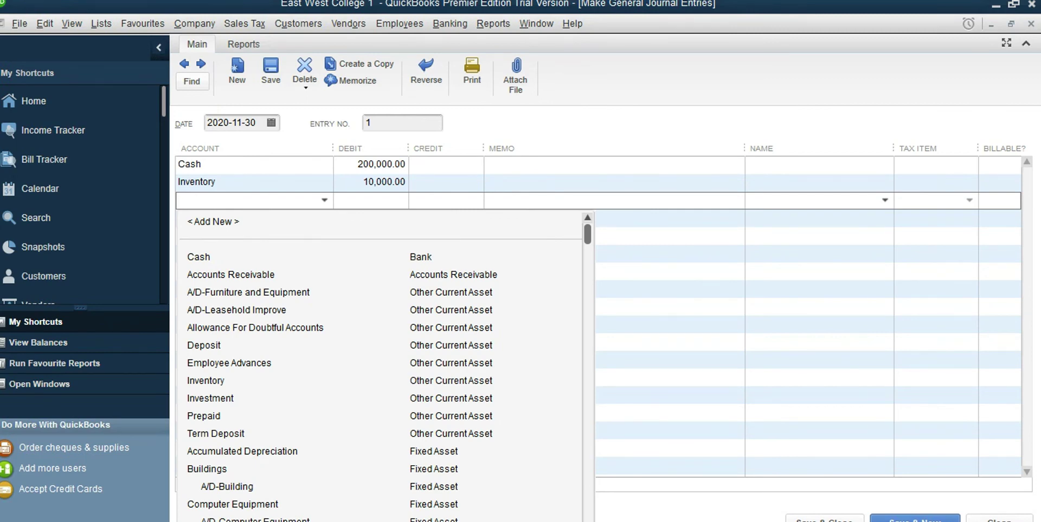
pyautogui.click(227, 487)
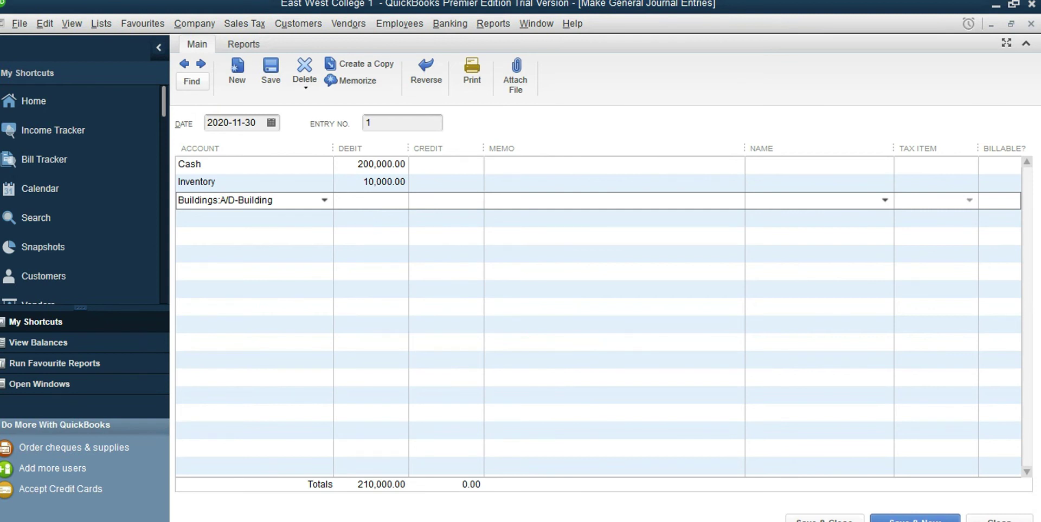
pyautogui.write('22125')
# Enter Buildings on the fourth journal line with a debit of 300,000, clearing the suggested credit
pyautogui.click(245, 219)
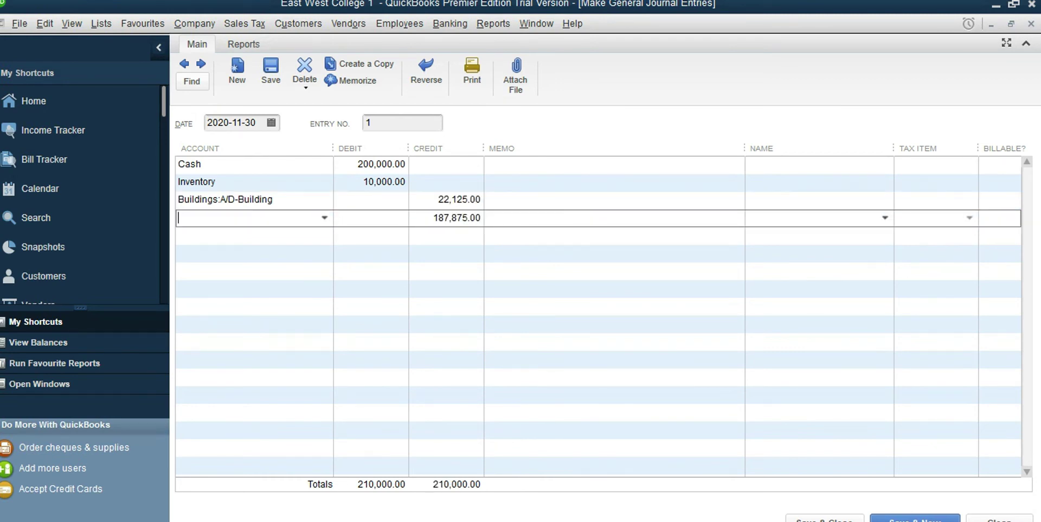
pyautogui.click(324, 218)
pyautogui.click(207, 488)
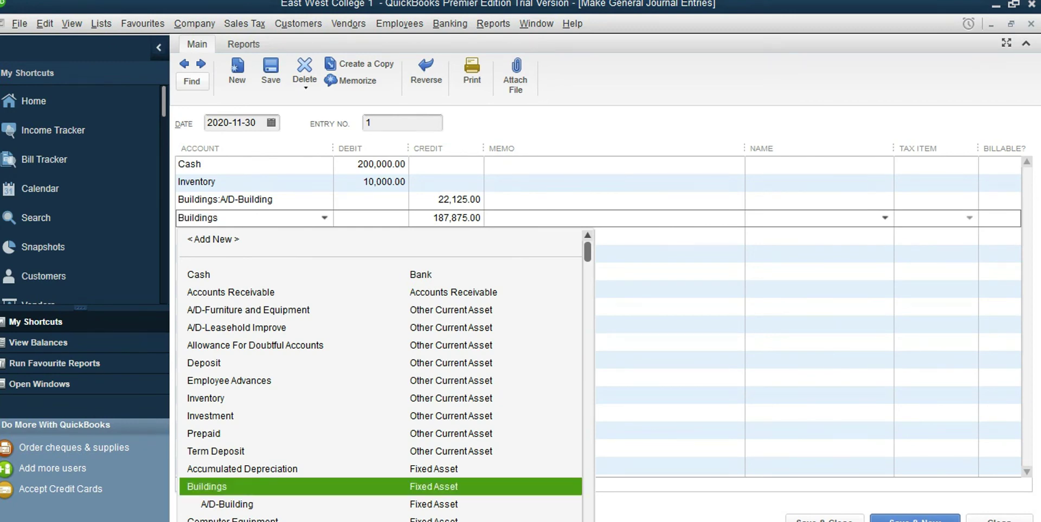
pyautogui.click(457, 218)
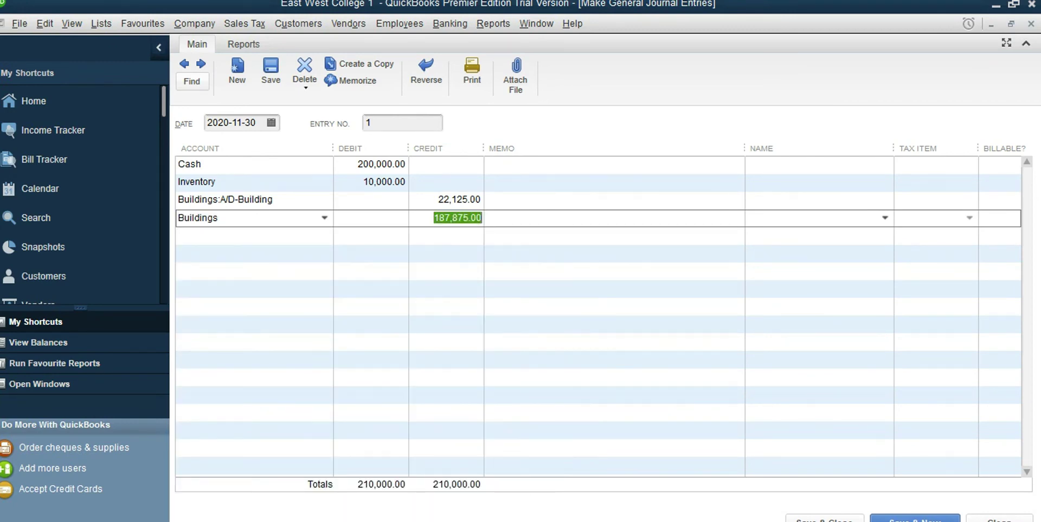
pyautogui.press('Delete')
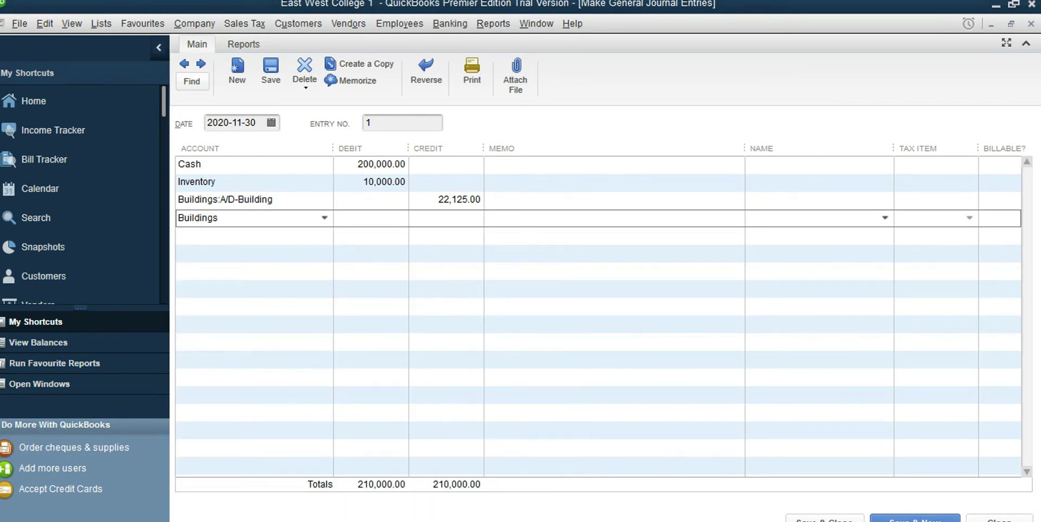
pyautogui.click(379, 218)
pyautogui.write('300000')
pyautogui.click(244, 236)
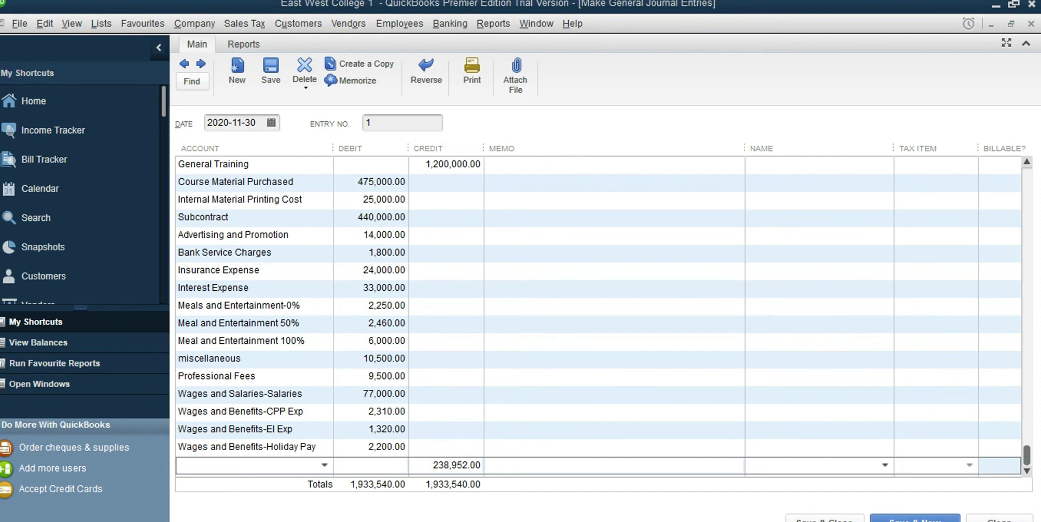
# Assign the final balancing credit line of the journal entry to the existing Retained Earnings account
pyautogui.click(325, 466)
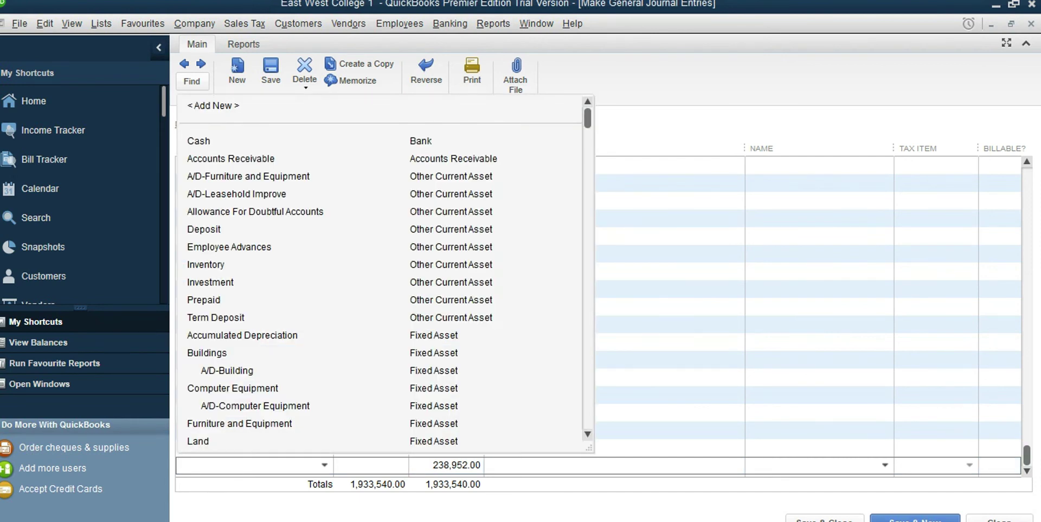
pyautogui.write('Retained Earnings')
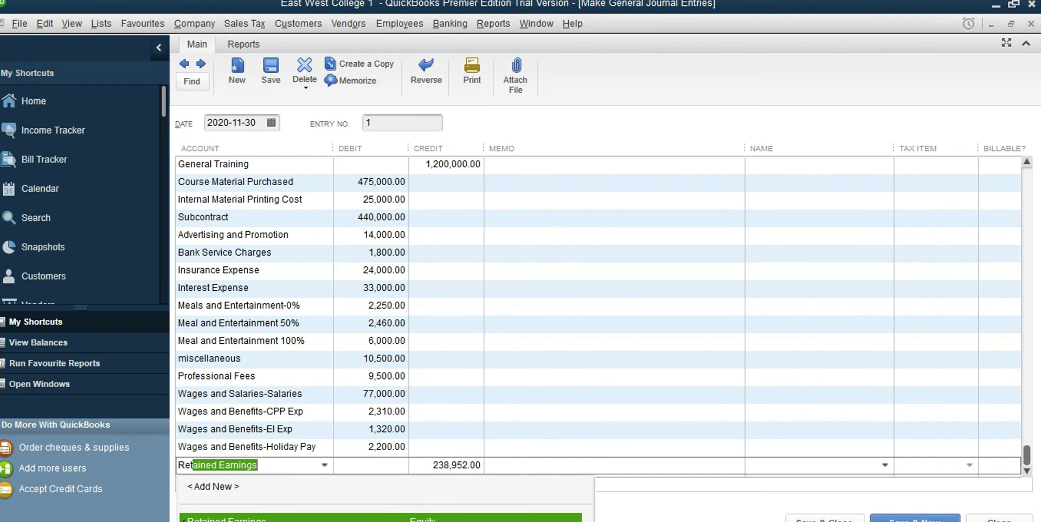
pyautogui.click(213, 487)
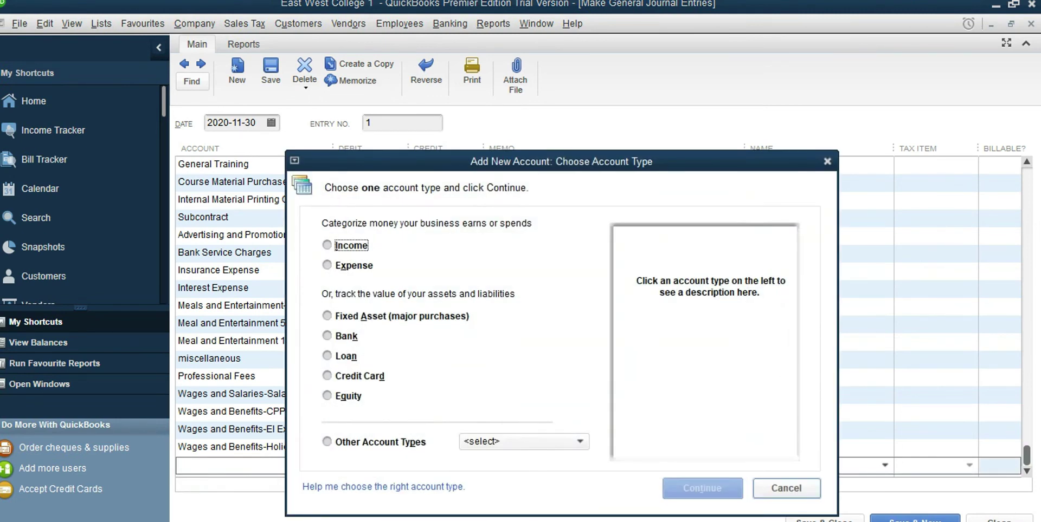
pyautogui.click(785, 488)
pyautogui.write('Retained Earnings')
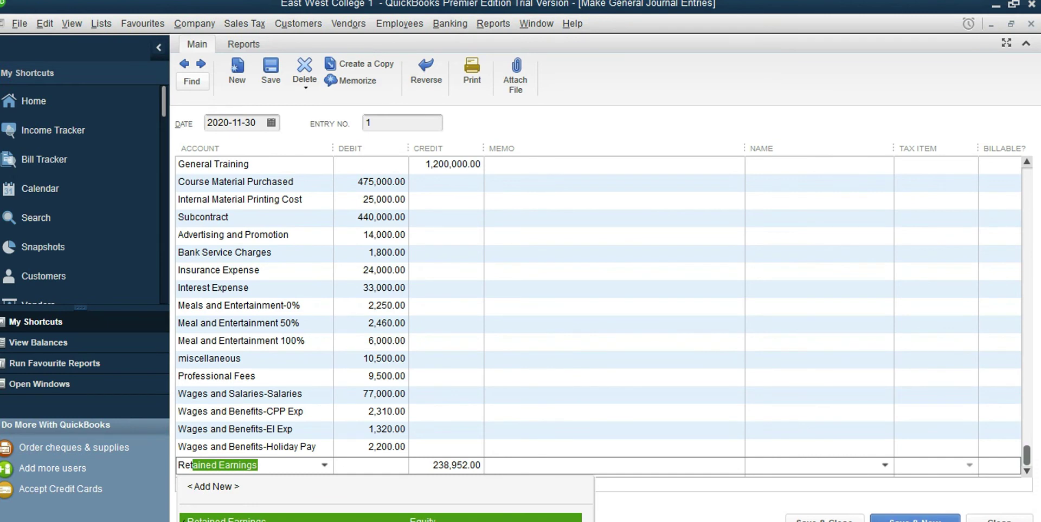
pyautogui.press('Return')
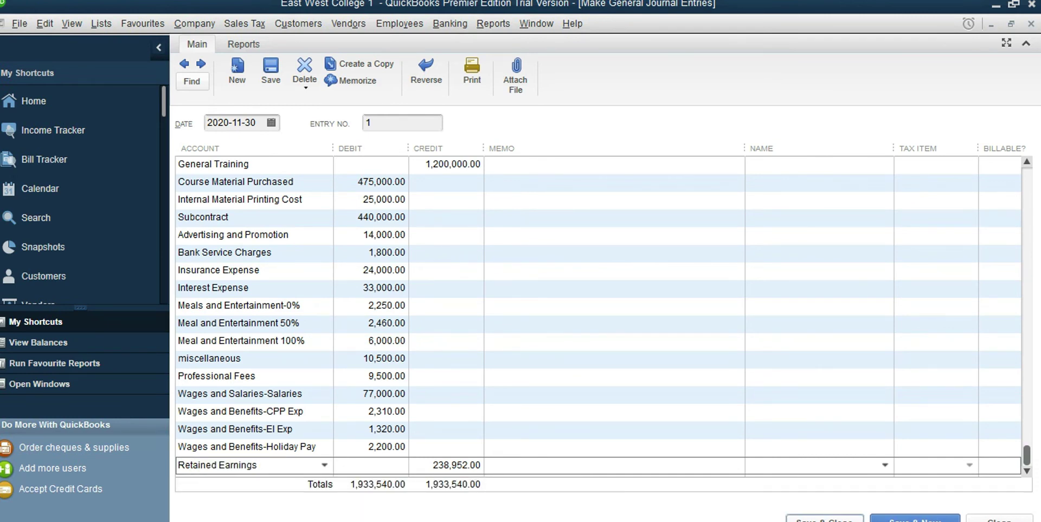
pyautogui.scroll(10, 597, 314)
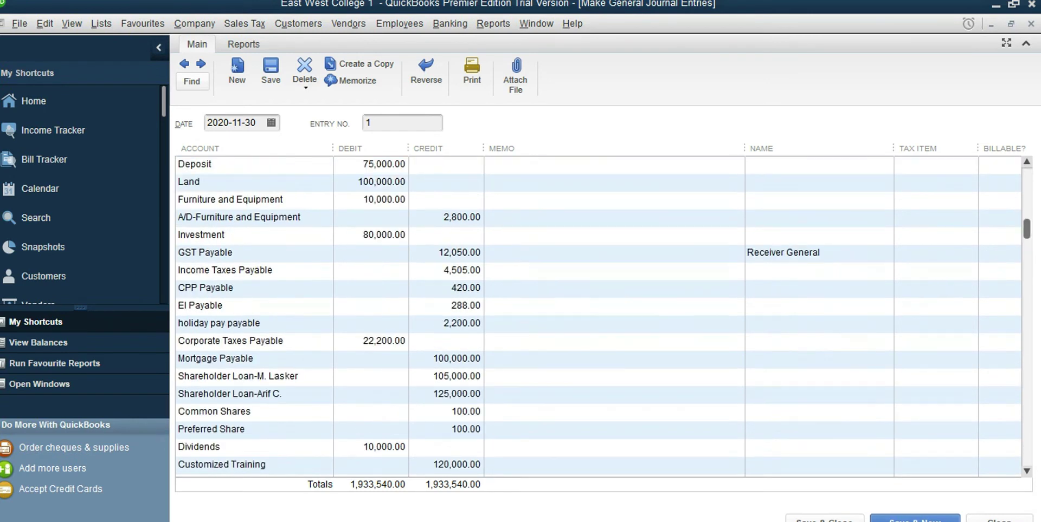
# Review the journal entry lines, save and close the entry, and accept the future-date, fixed-asset and Retained Earnings prompts
pyautogui.scroll(2, 596, 314)
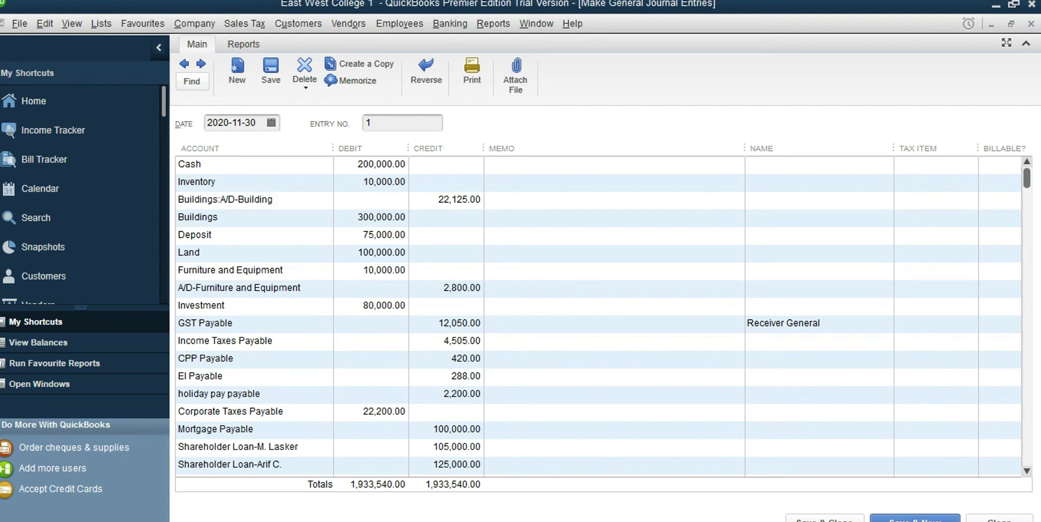
pyautogui.scroll(-8, 596, 314)
pyautogui.click(217, 465)
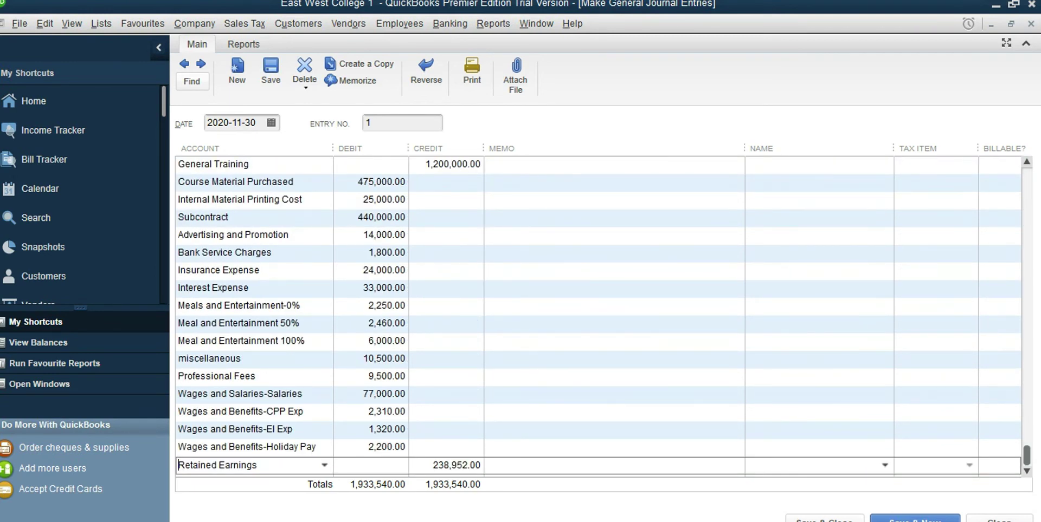
pyautogui.click(825, 520)
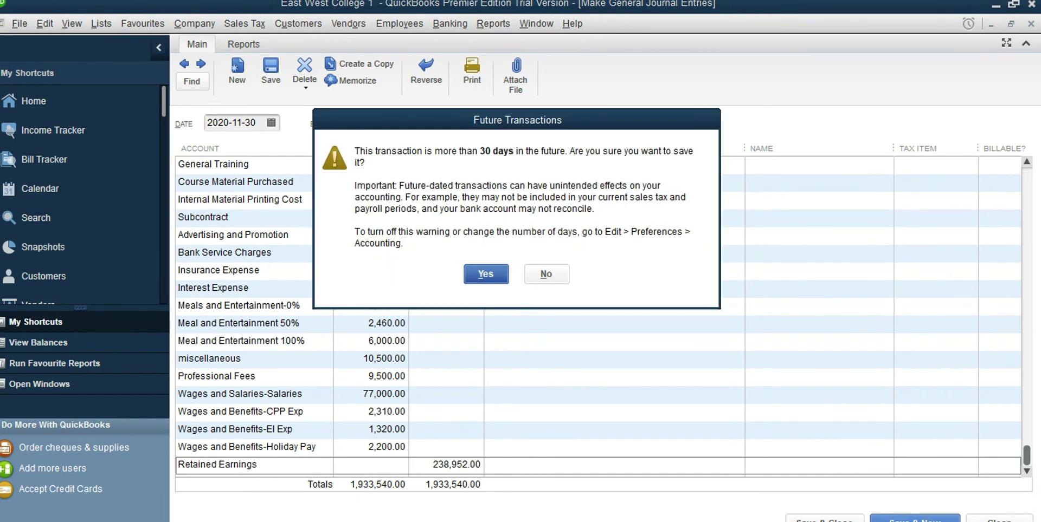
pyautogui.press('Return')
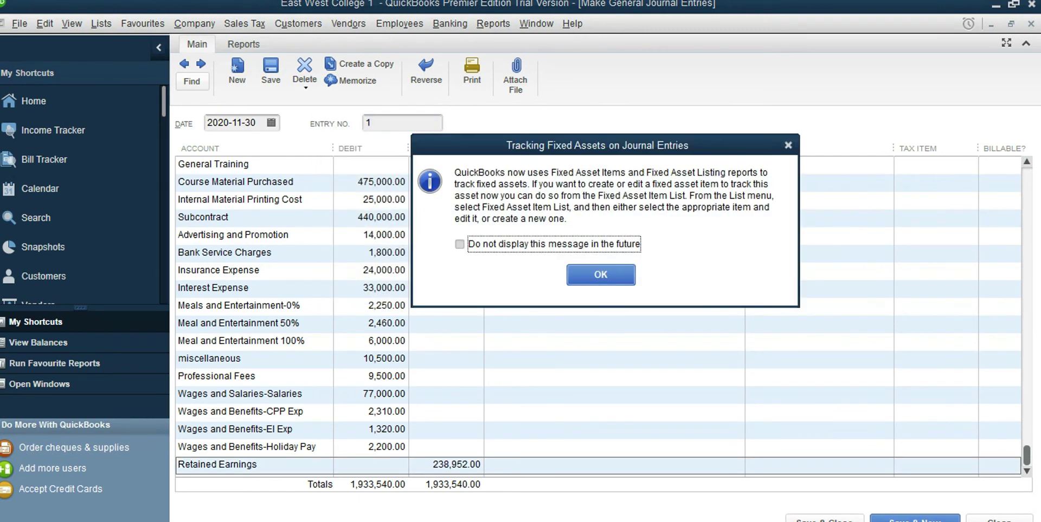
pyautogui.click(601, 274)
pyautogui.click(480, 250)
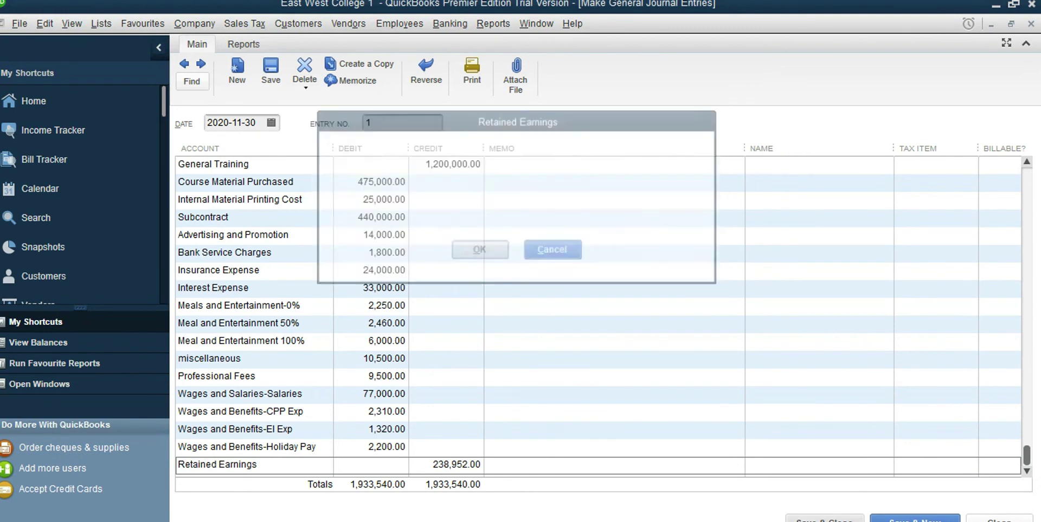
pyautogui.press('Return')
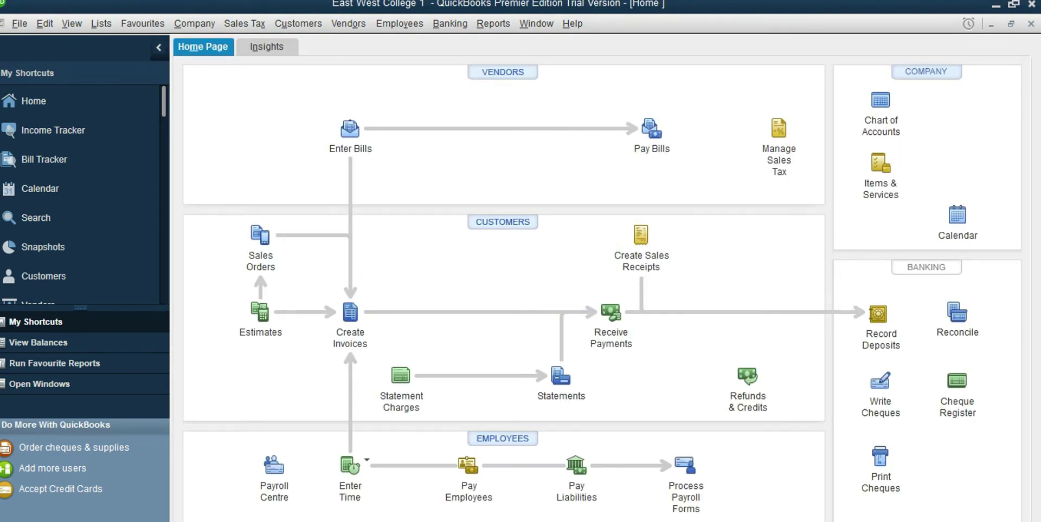
pyautogui.click(817, 521)
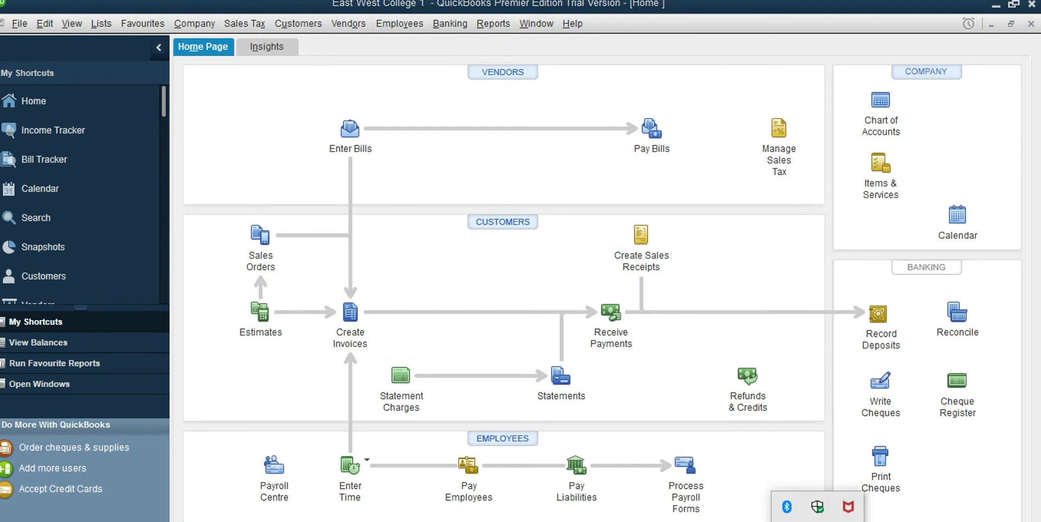
pyautogui.rightClick(812, 521)
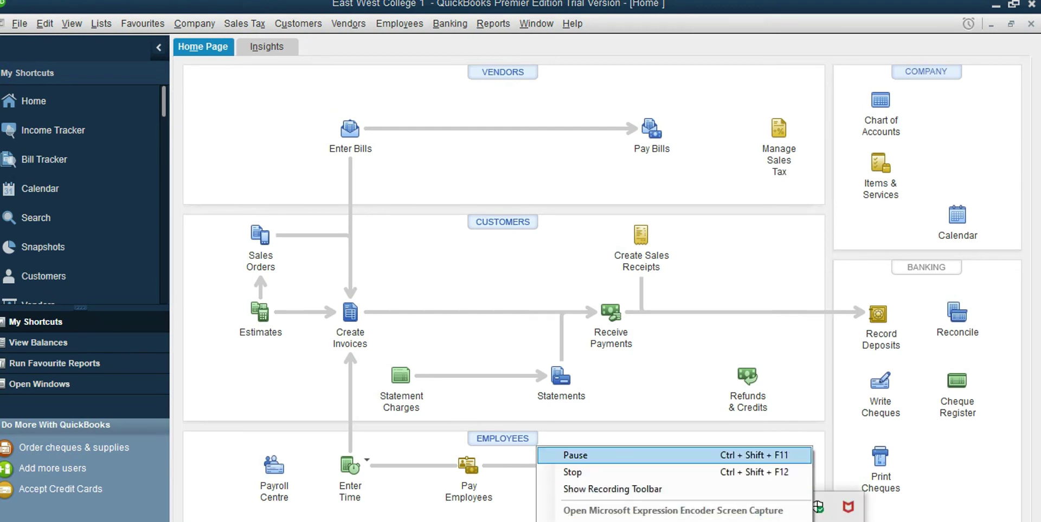
pyautogui.click(688, 456)
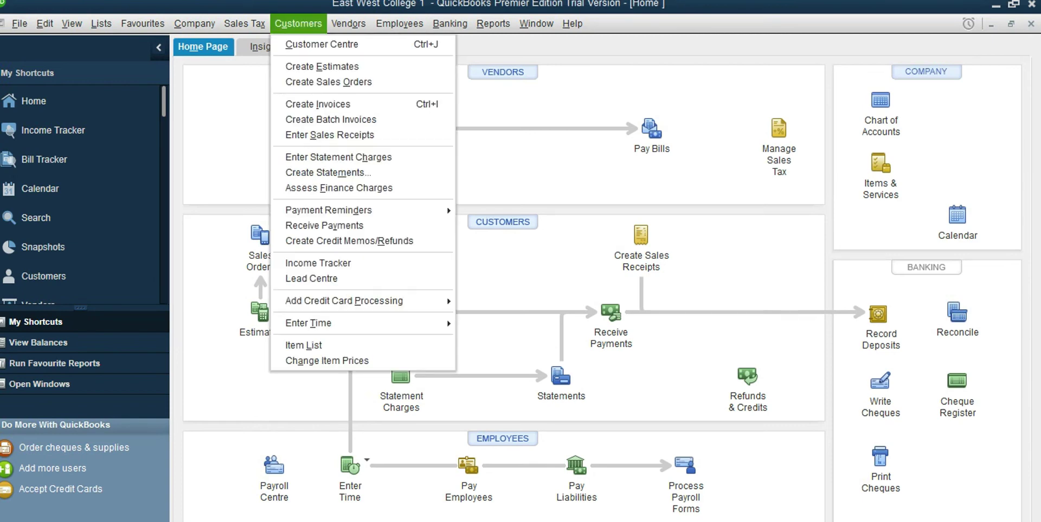
# Start a new customer named Accutax from the Customer Centre with an opening balance of 8,400
pyautogui.press('Down')
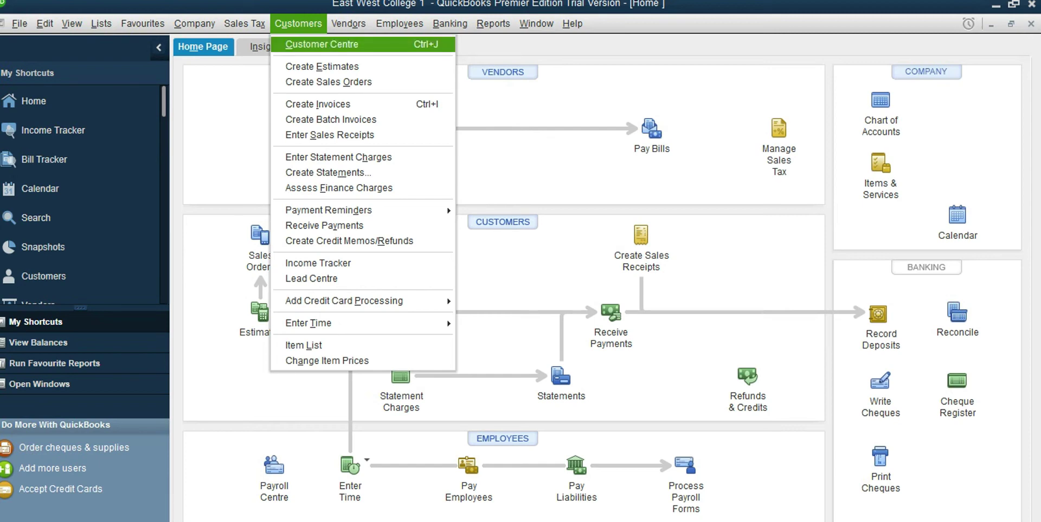
pyautogui.press('Return')
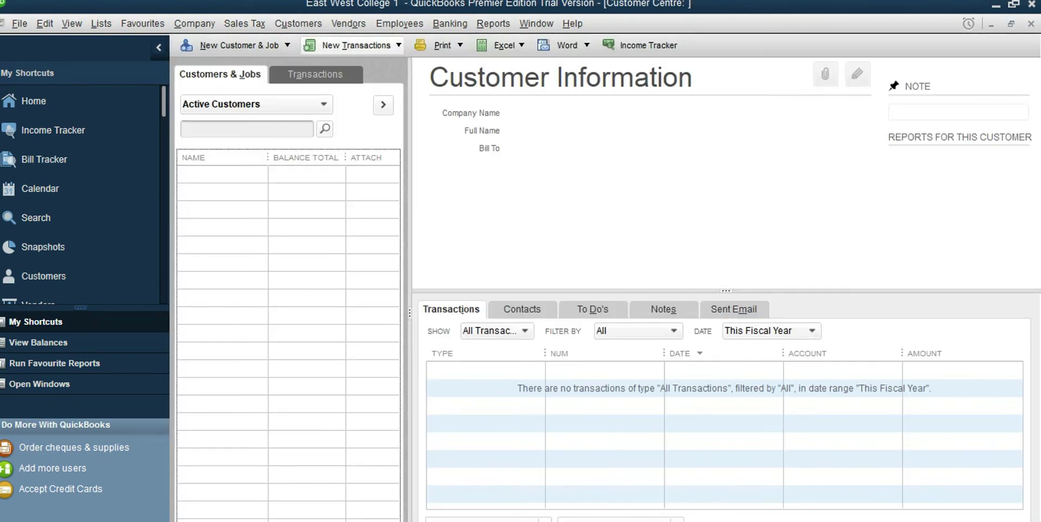
pyautogui.click(238, 45)
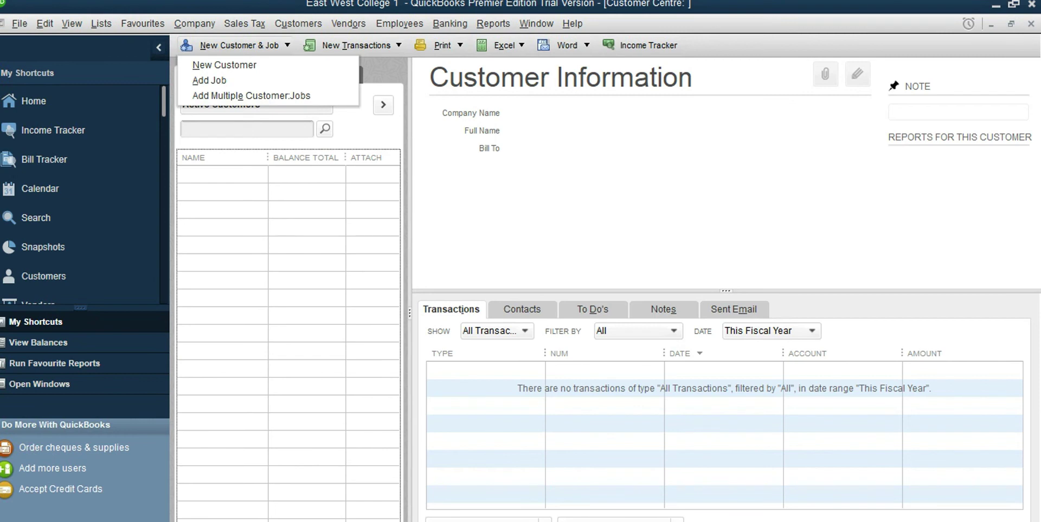
pyautogui.press('Down')
pyautogui.press('Return')
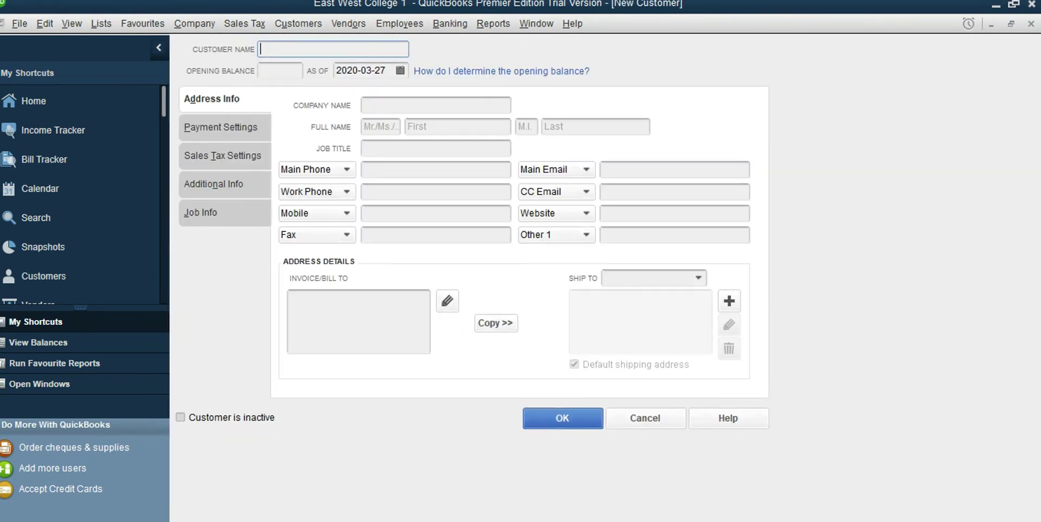
pyautogui.write('Accutax')
pyautogui.press('Tab')
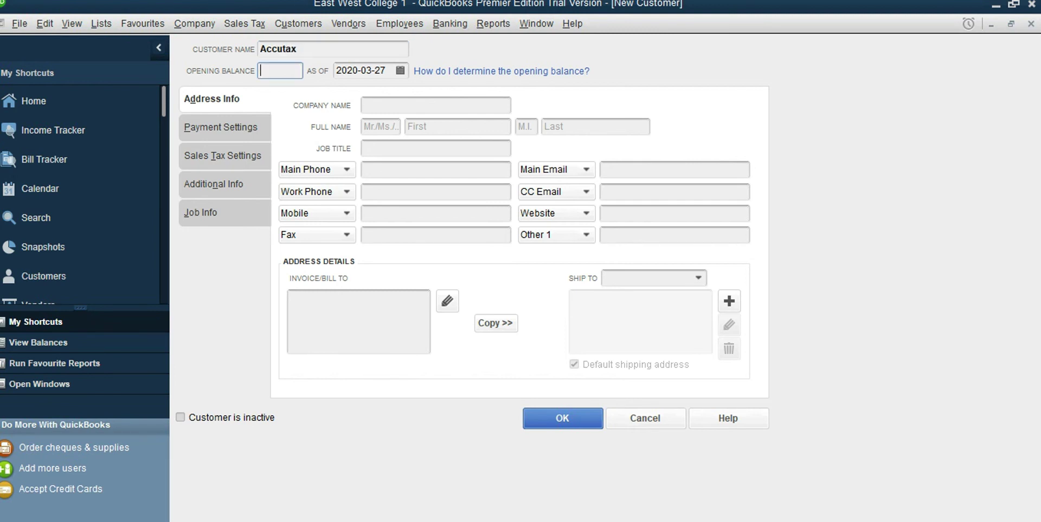
pyautogui.write('8400')
pyautogui.press('Tab')
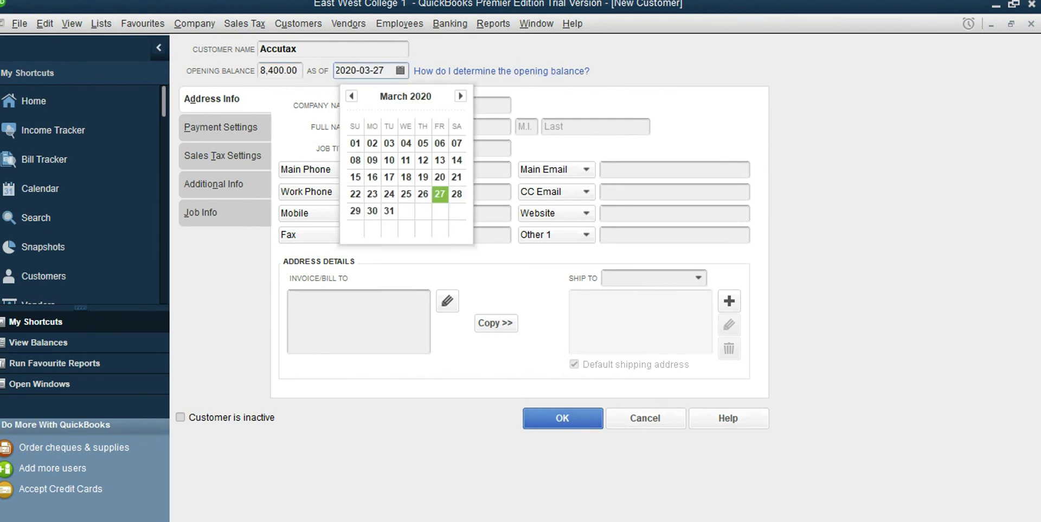
# Date Accutax's opening balance 2020-11-30 and save the customer, accepting the future-dated transaction
pyautogui.click(460, 96)
pyautogui.click(461, 96)
pyautogui.click(460, 96)
pyautogui.click(460, 96)
pyautogui.click(460, 96)
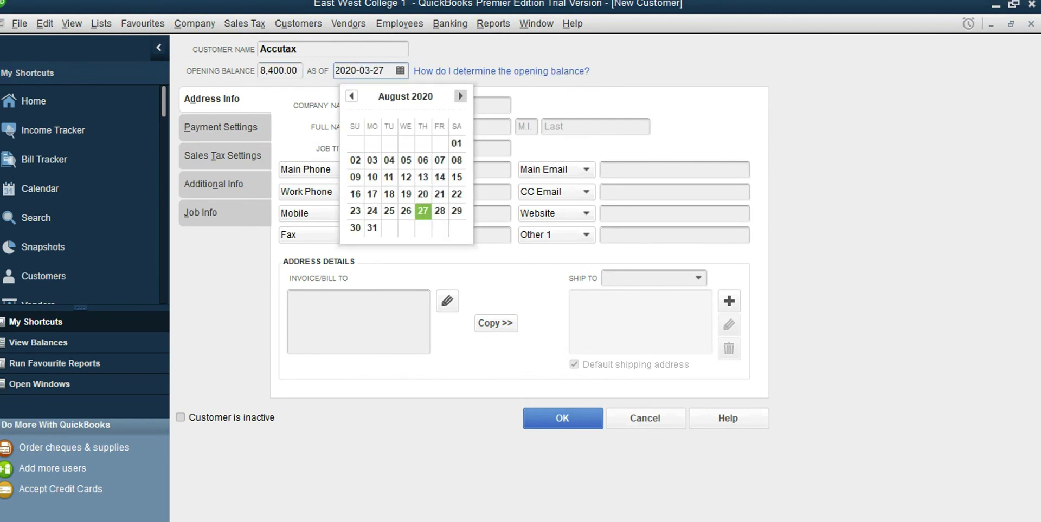
pyautogui.click(460, 96)
pyautogui.click(460, 96)
pyautogui.click(460, 96)
pyautogui.click(460, 96)
pyautogui.click(460, 96)
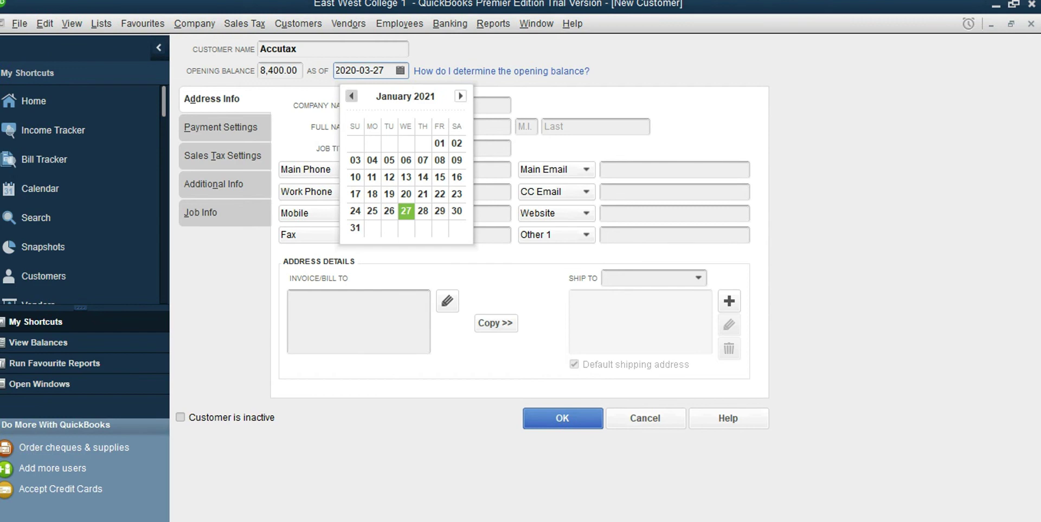
pyautogui.click(351, 96)
pyautogui.click(351, 96)
pyautogui.click(372, 211)
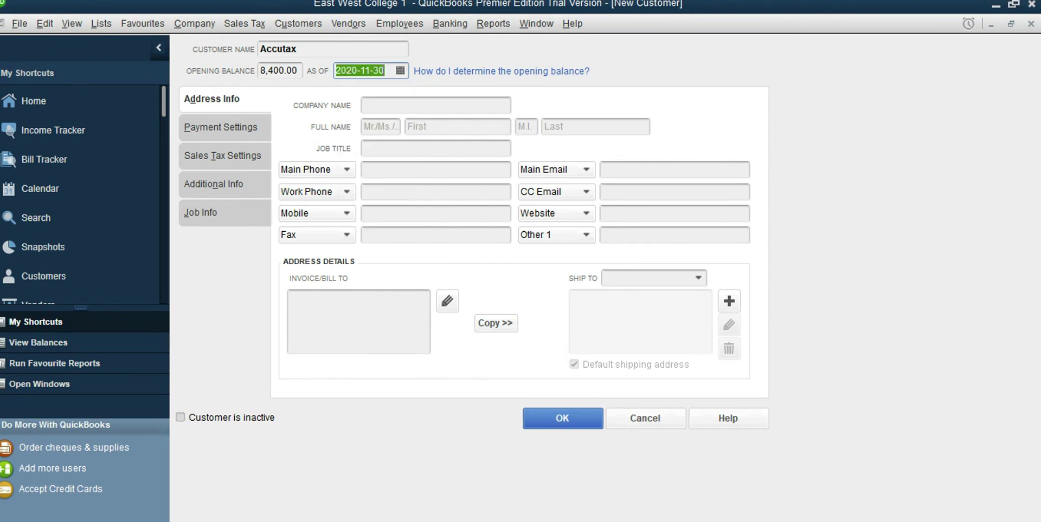
pyautogui.click(562, 418)
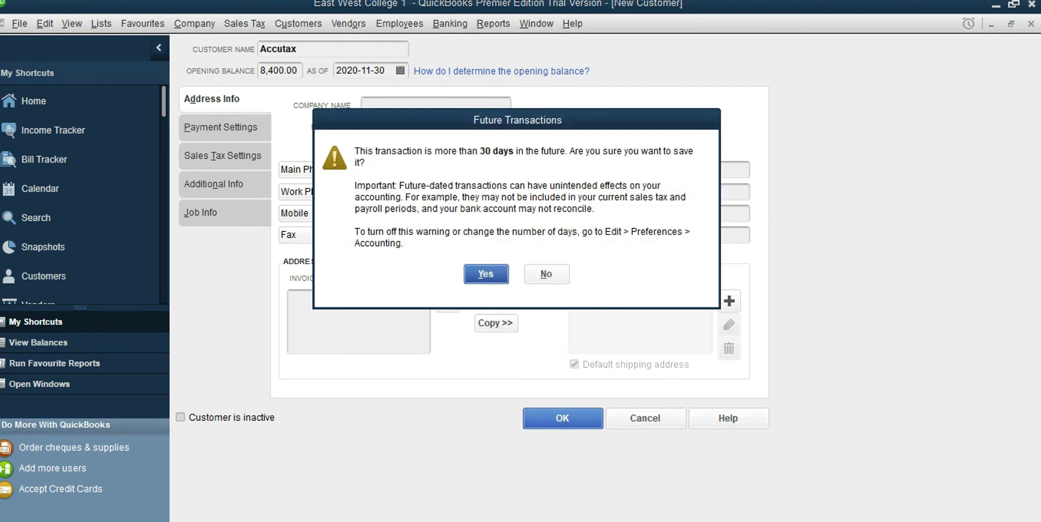
pyautogui.click(485, 274)
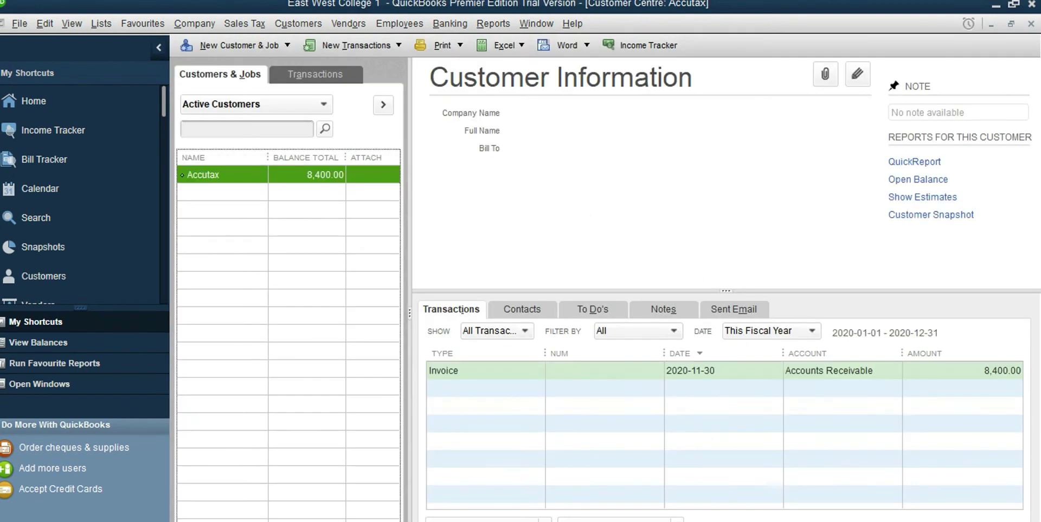
# Start another new customer named Real Amusements with an opening balance of 6,300
pyautogui.click(239, 45)
pyautogui.click(229, 65)
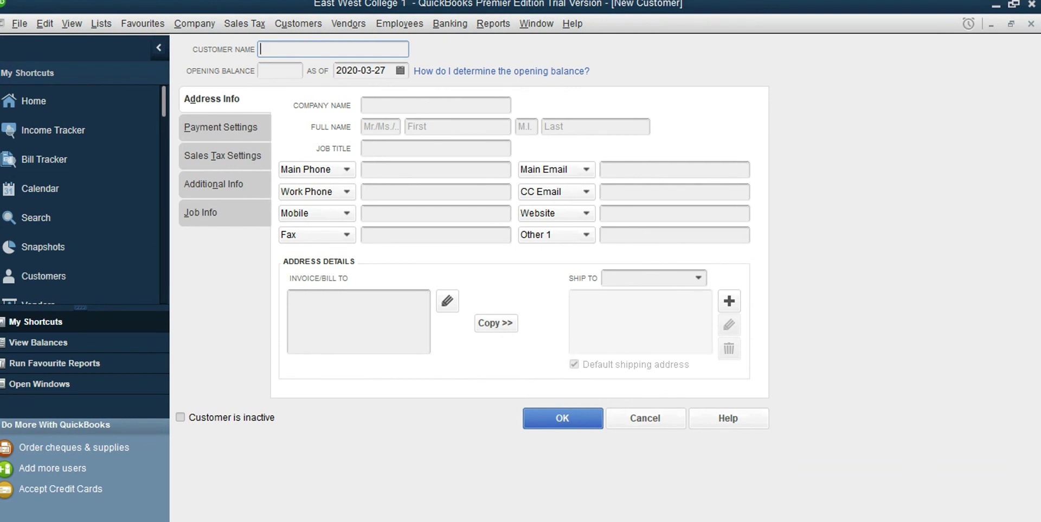
pyautogui.write('Real Amusement')
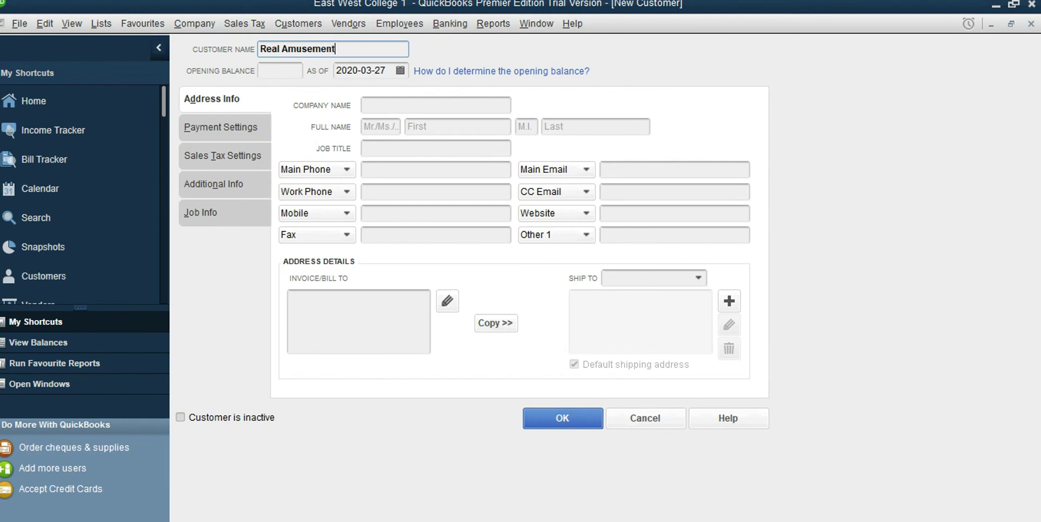
pyautogui.write('s')
pyautogui.press('Tab')
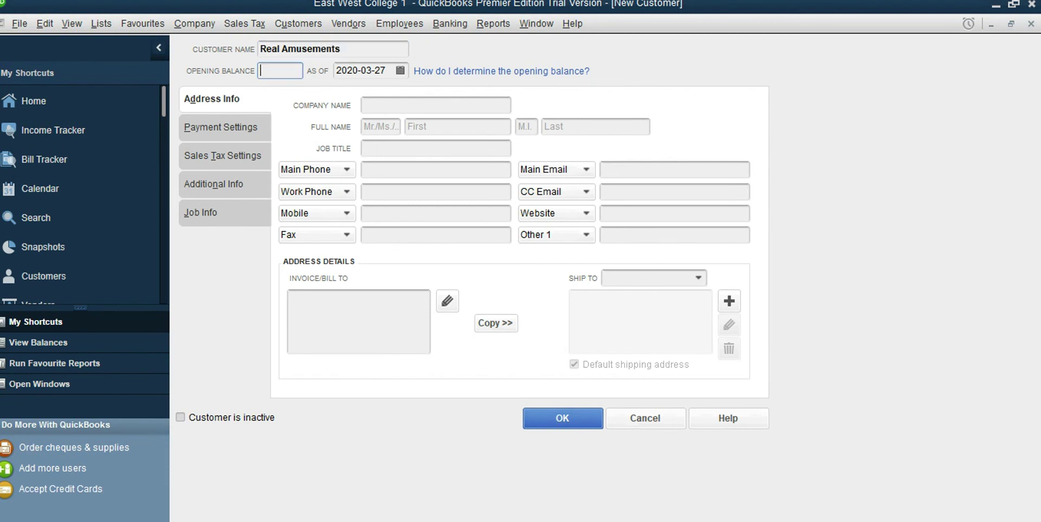
pyautogui.write('6300')
# Date Real Amusements' opening balance 2020-11-30 and save the customer, accepting the future-dated transaction
pyautogui.click(400, 71)
pyautogui.click(460, 96)
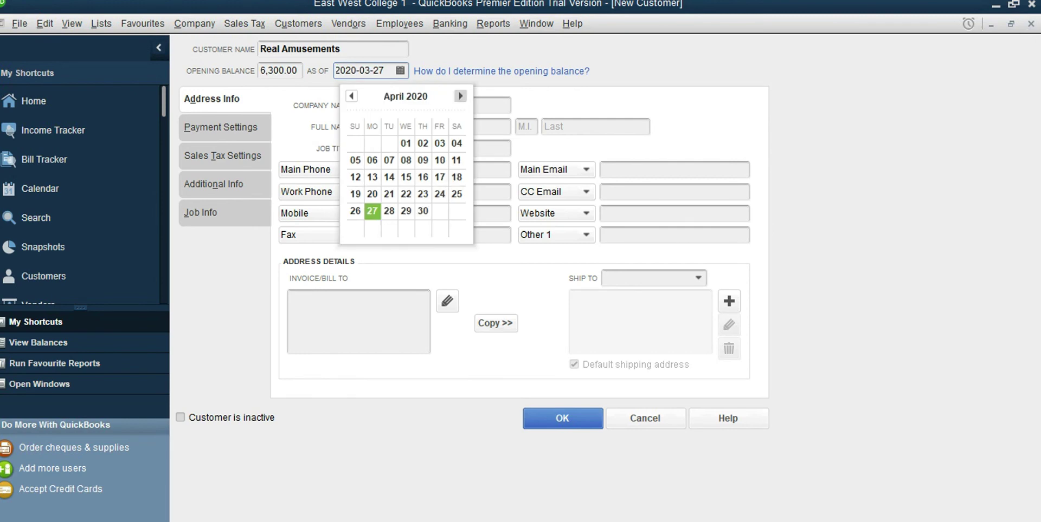
pyautogui.click(460, 96)
pyautogui.click(460, 96)
pyautogui.click(460, 96)
pyautogui.click(460, 96)
pyautogui.click(460, 96)
pyautogui.press('pagedown')
pyautogui.press('pagedown')
pyautogui.press('pagedown')
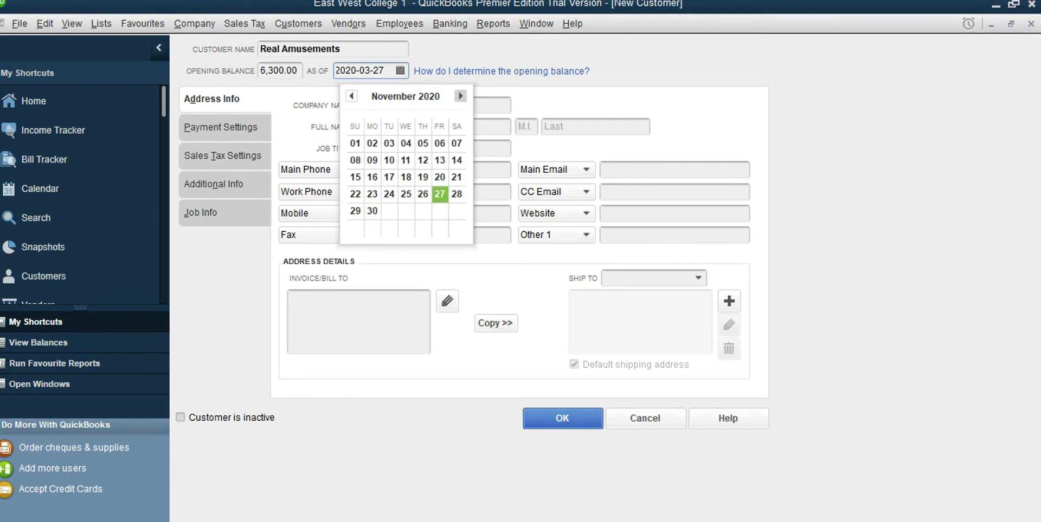
pyautogui.press('pageup')
pyautogui.press('Right')
pyautogui.press('Right')
pyautogui.press('Right')
pyautogui.press('Return')
pyautogui.press('Return')
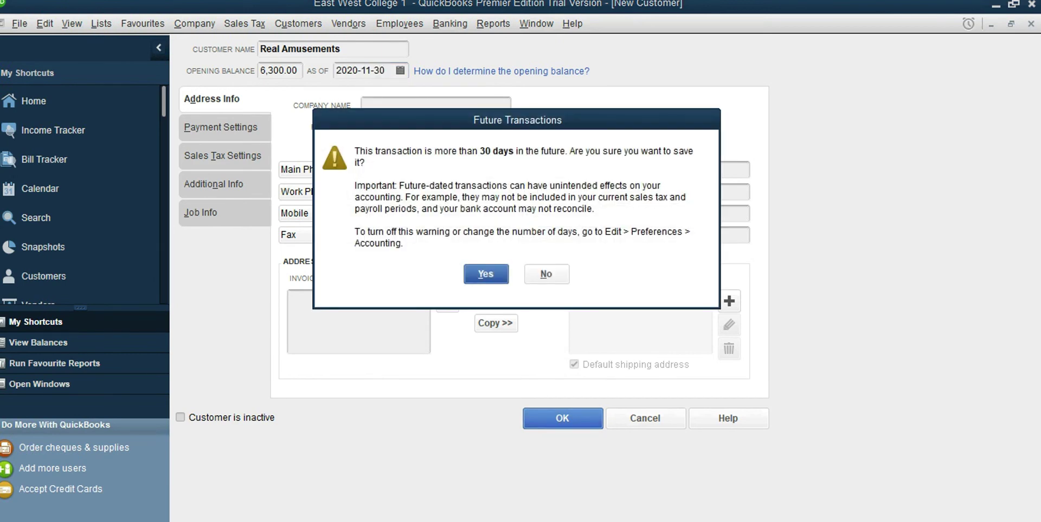
pyautogui.press('Return')
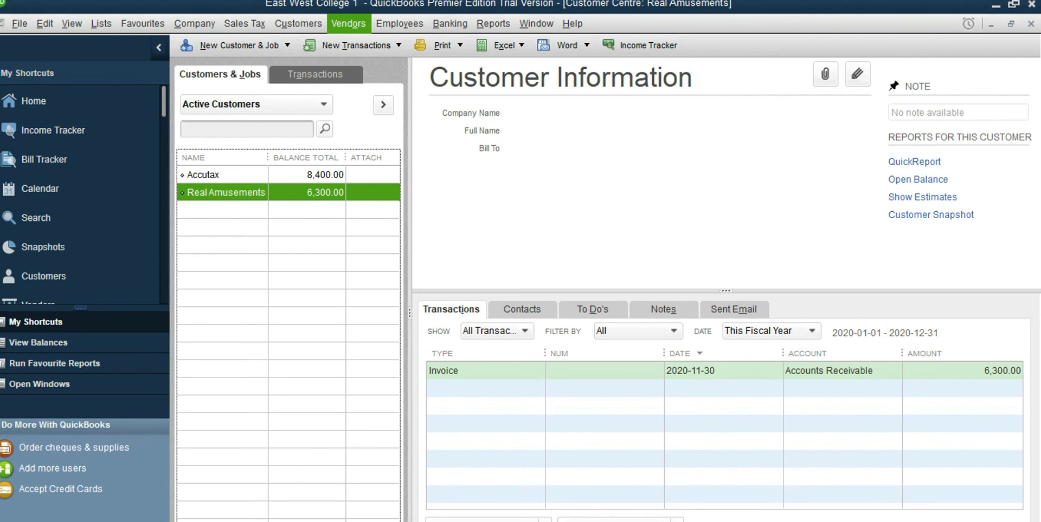
# Start a new vendor named D2C Corp from the Vendor Centre with an opening balance of 12,600
pyautogui.click(348, 23)
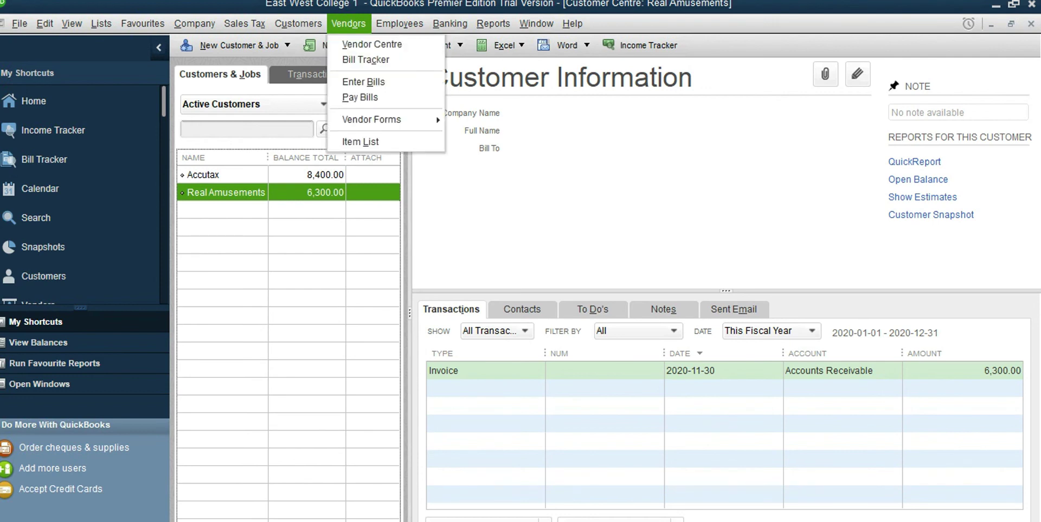
pyautogui.click(372, 44)
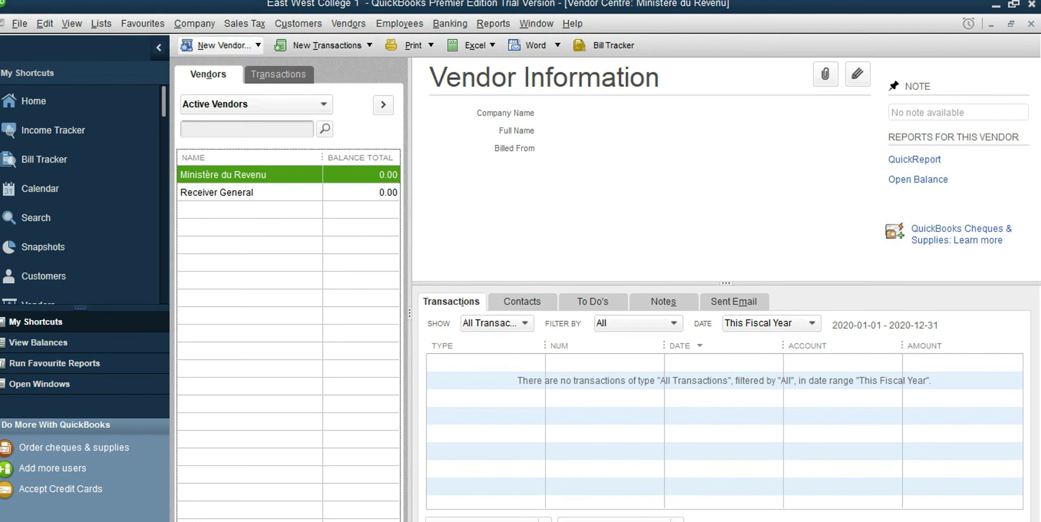
pyautogui.click(223, 46)
pyautogui.click(219, 64)
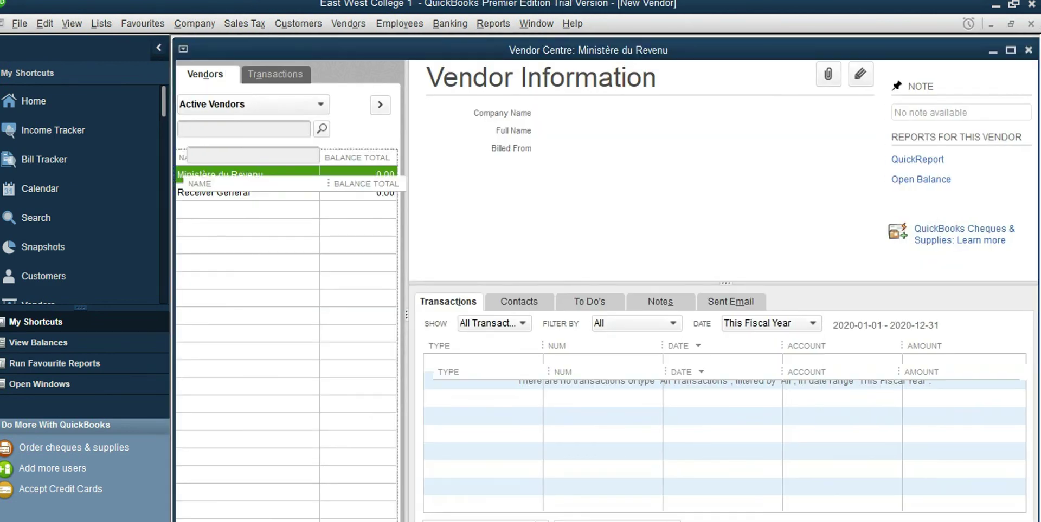
pyautogui.write('D')
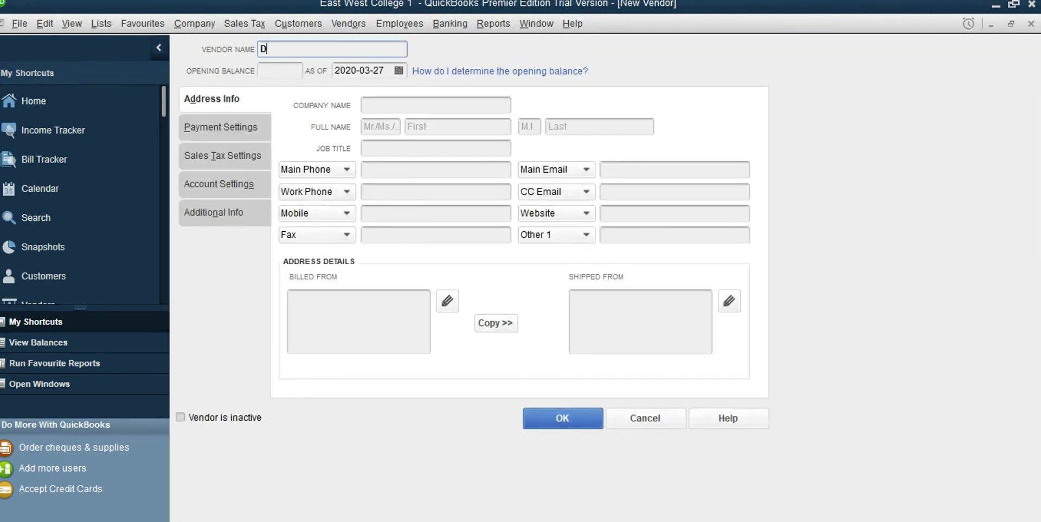
pyautogui.write('2C Corp')
pyautogui.press('Tab')
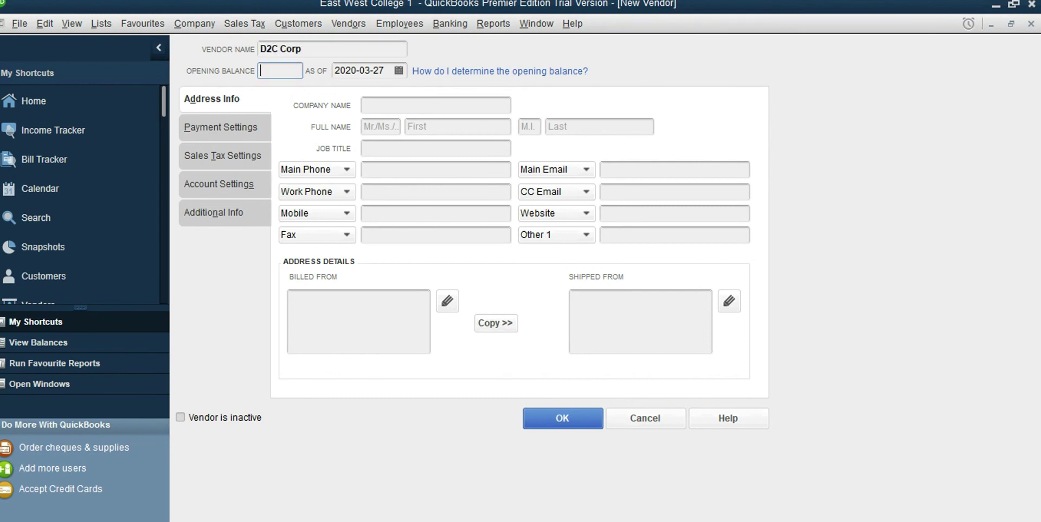
pyautogui.write('12600')
# Date D2C Corp's opening balance 2020-11-30 and save the vendor
pyautogui.click(399, 71)
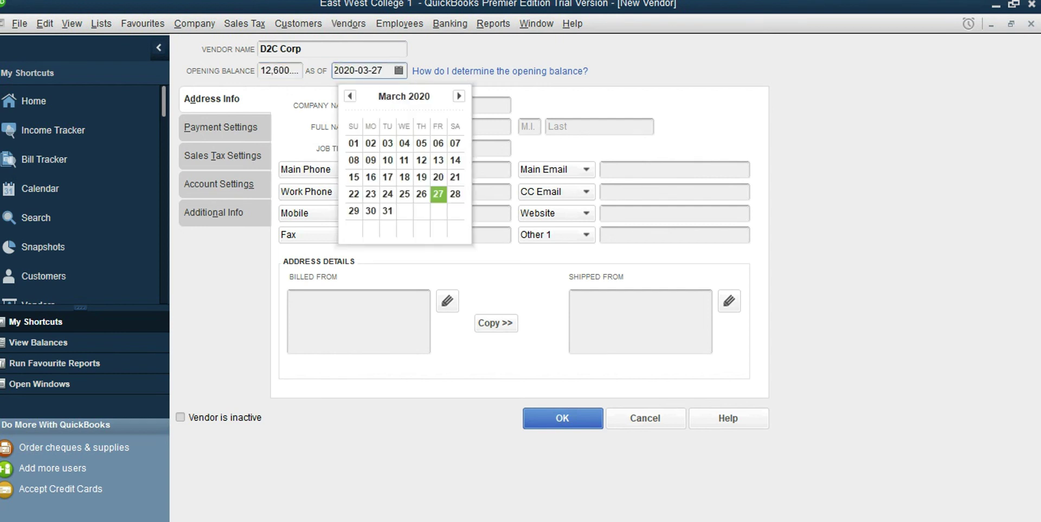
pyautogui.click(459, 97)
pyautogui.click(459, 96)
pyautogui.click(459, 96)
pyautogui.click(459, 95)
pyautogui.click(458, 96)
pyautogui.click(458, 96)
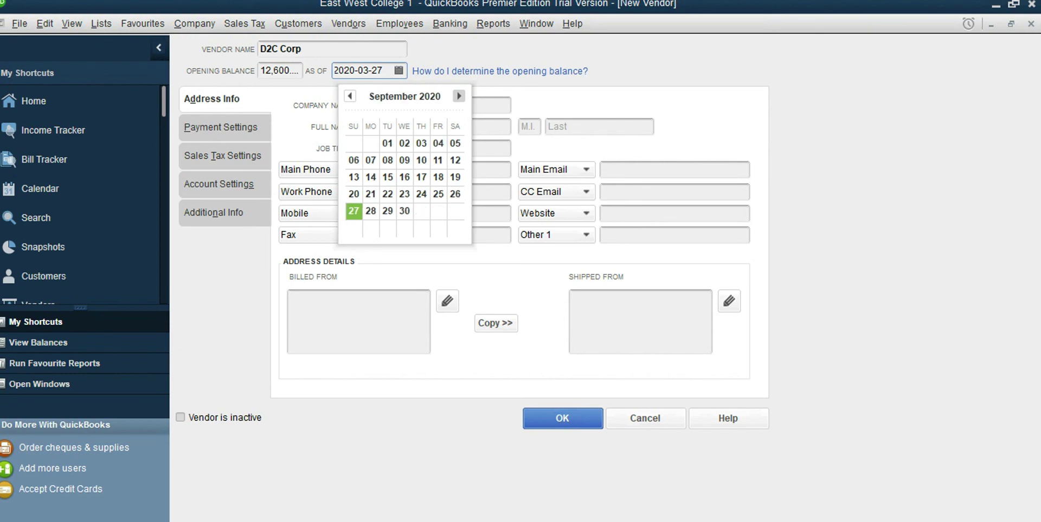
pyautogui.click(459, 96)
pyautogui.click(459, 96)
pyautogui.click(458, 96)
pyautogui.click(350, 96)
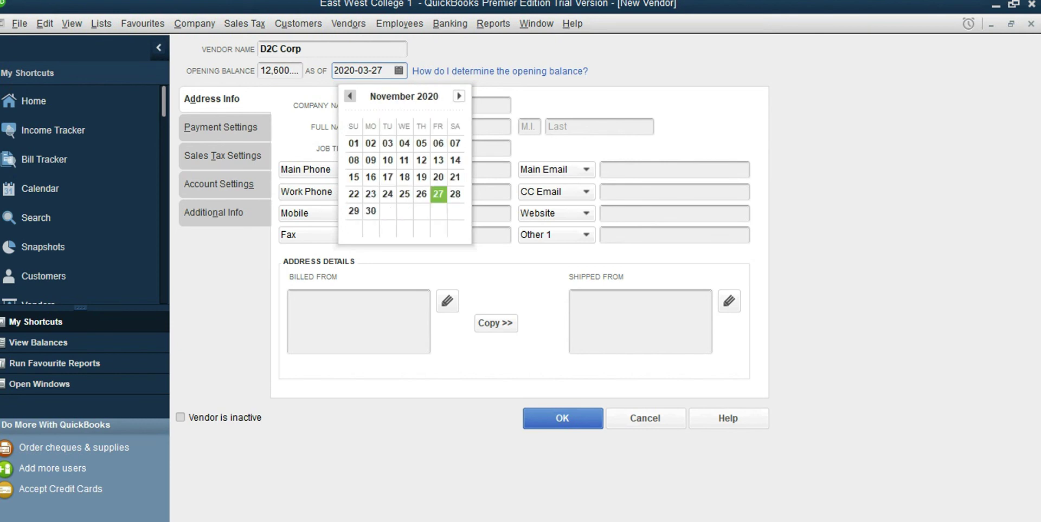
pyautogui.click(371, 210)
pyautogui.click(562, 419)
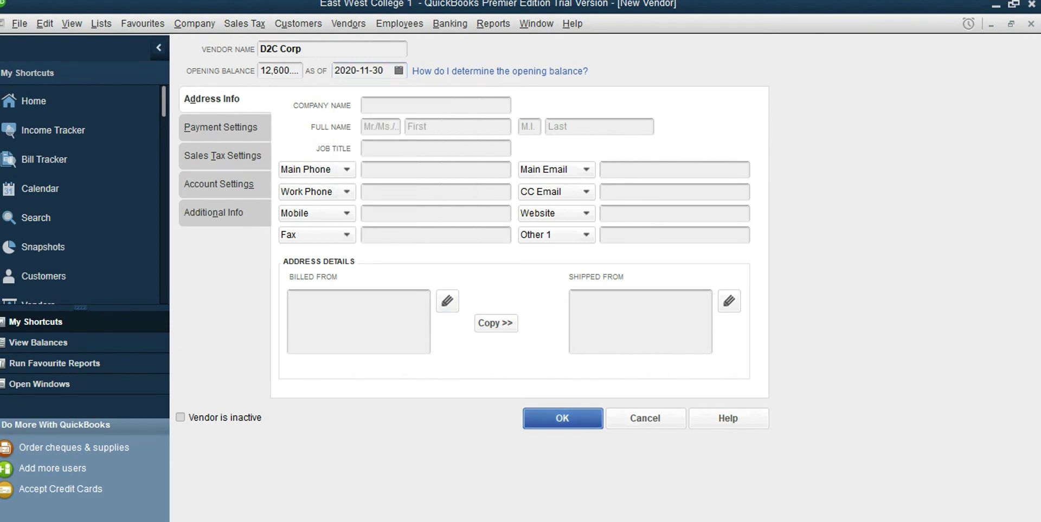
pyautogui.press('Return')
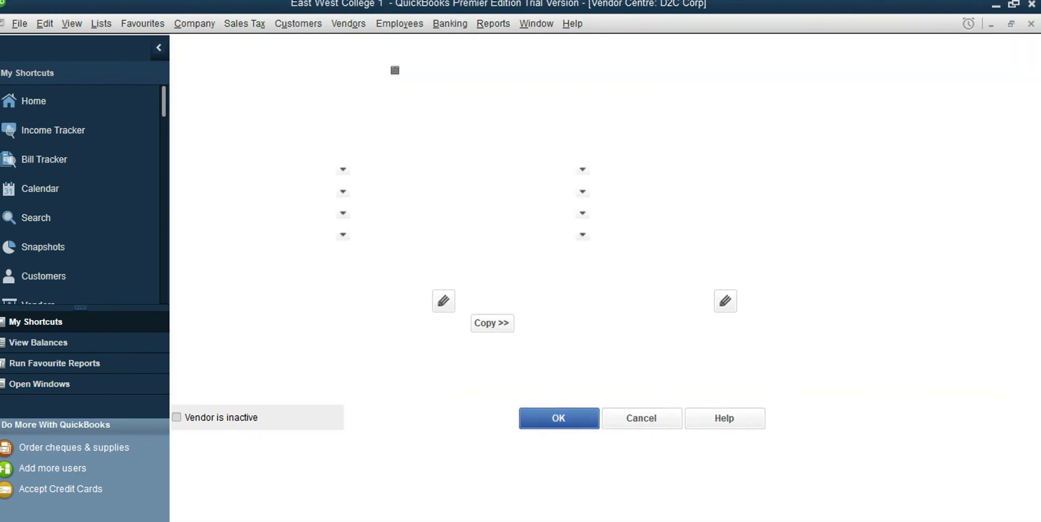
# Start another new vendor named Mercer Inc with an opening balance of 320
pyautogui.click(224, 45)
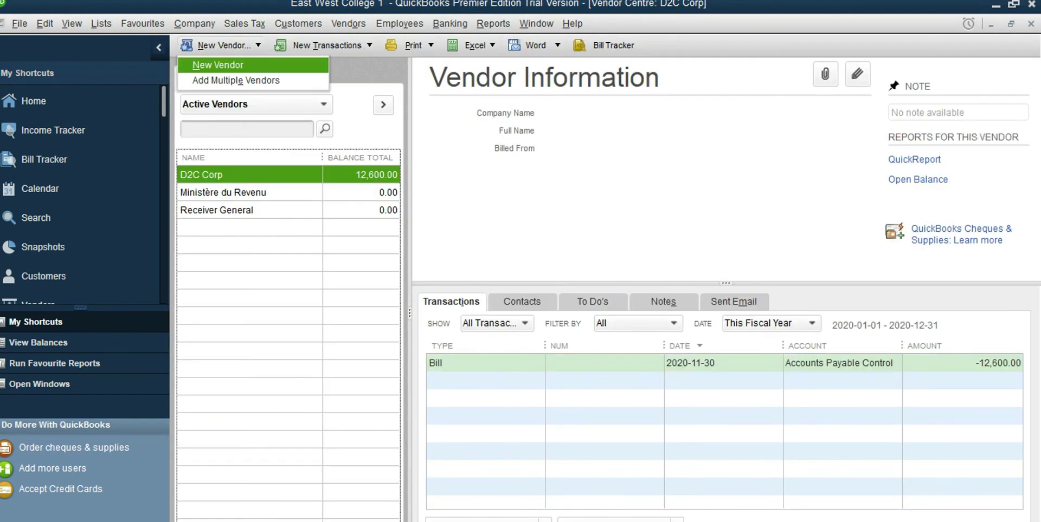
pyautogui.click(218, 65)
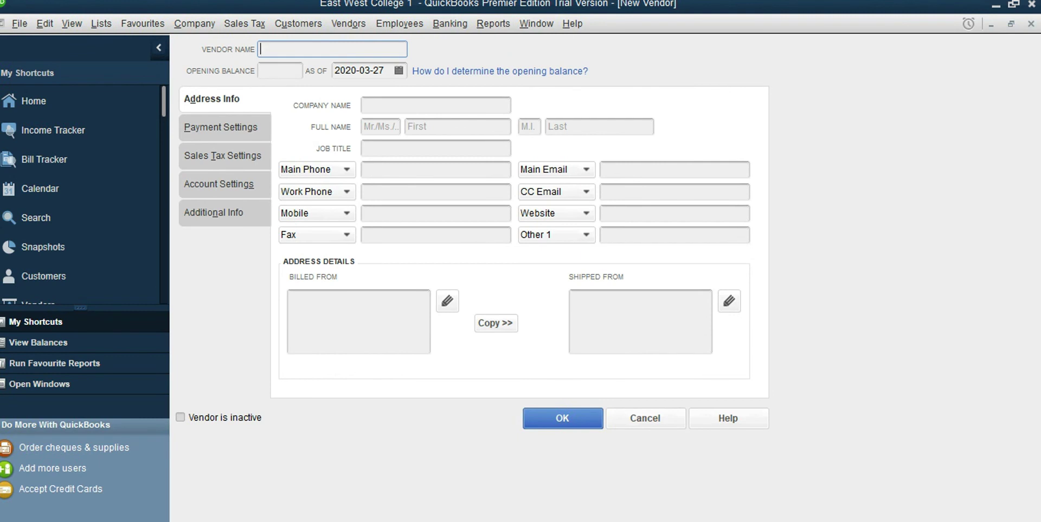
pyautogui.write('Mercer Inc')
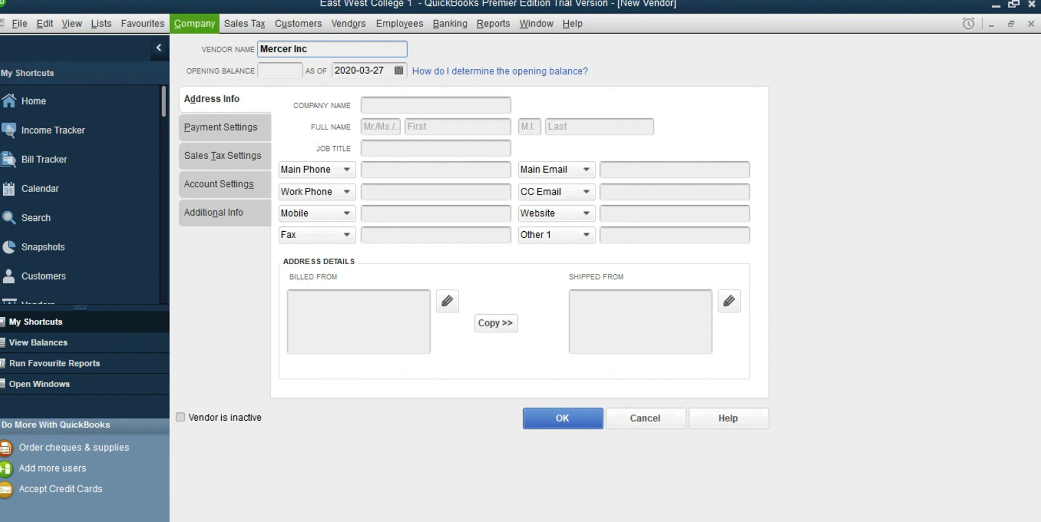
pyautogui.press('Tab')
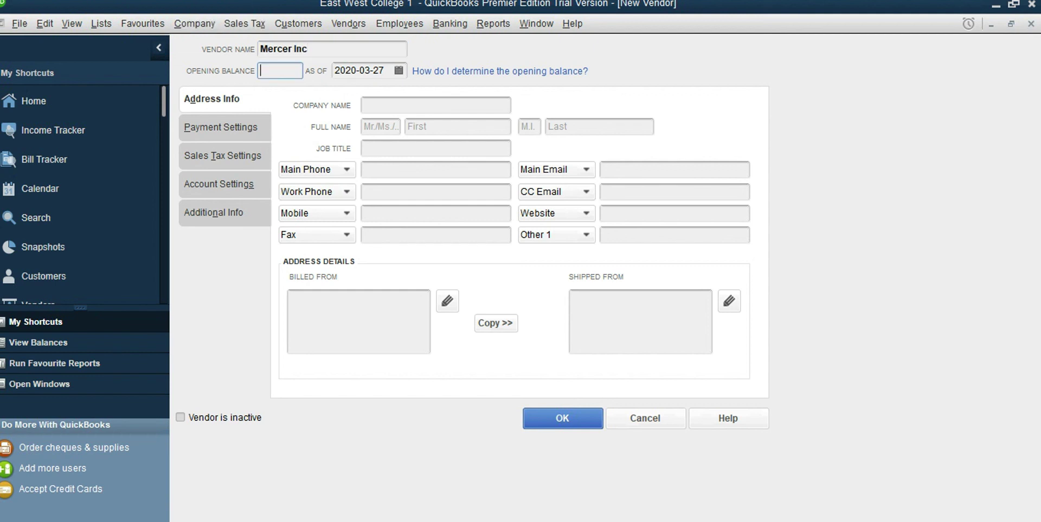
pyautogui.write('320')
pyautogui.press('Tab')
# Date Mercer Inc's opening balance 2020-11-30 and save the vendor
pyautogui.click(398, 70)
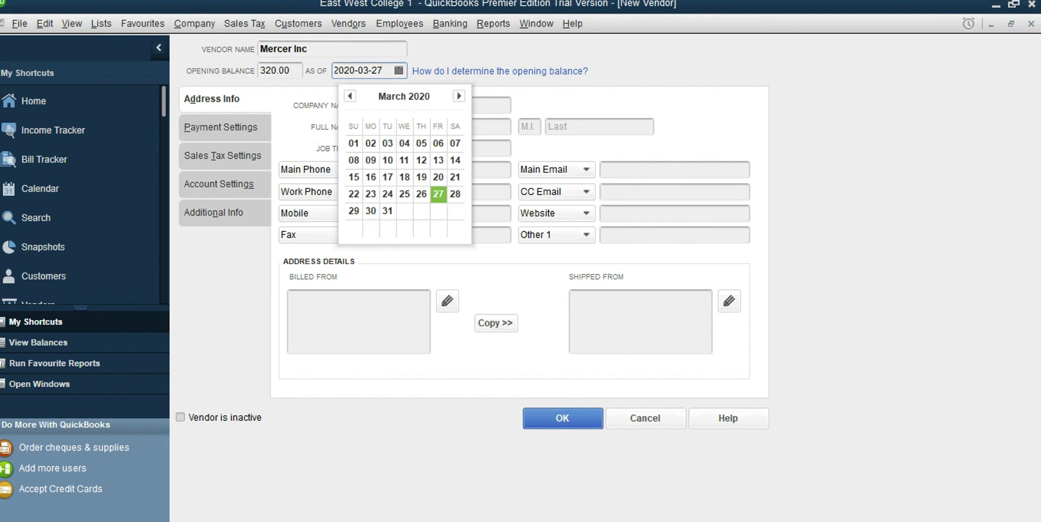
pyautogui.click(458, 96)
pyautogui.click(459, 96)
pyautogui.click(458, 96)
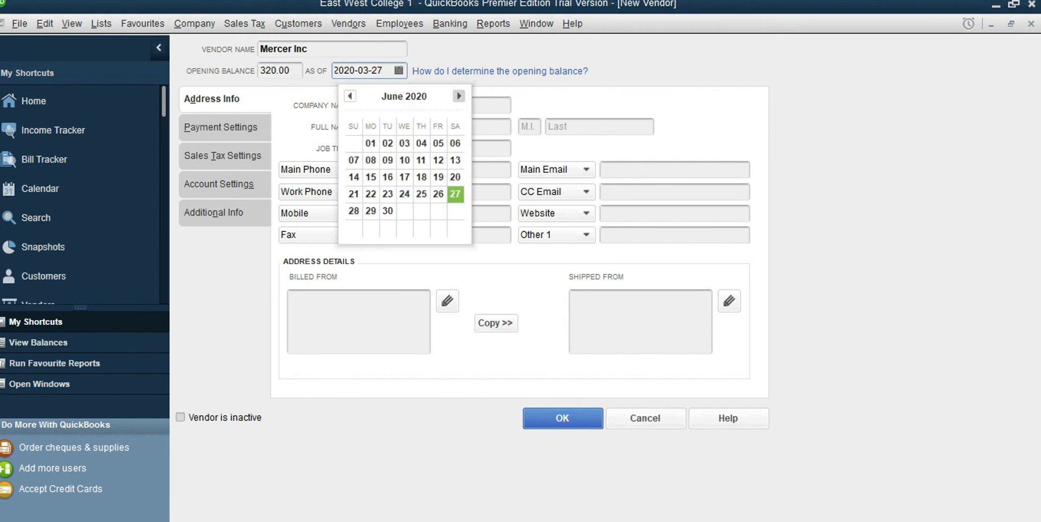
pyautogui.click(458, 96)
pyautogui.click(459, 96)
pyautogui.click(458, 96)
pyautogui.click(459, 96)
pyautogui.click(458, 96)
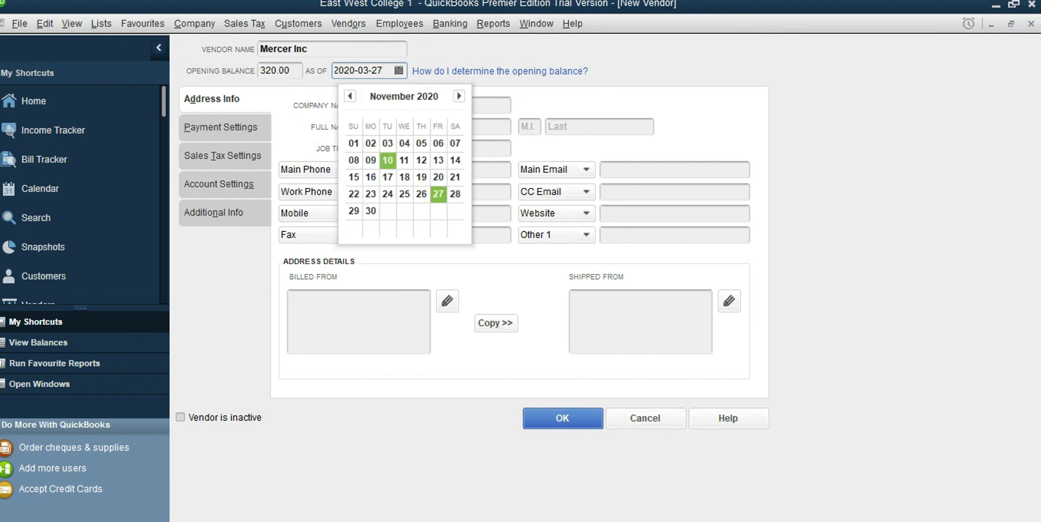
pyautogui.click(371, 211)
pyautogui.click(562, 418)
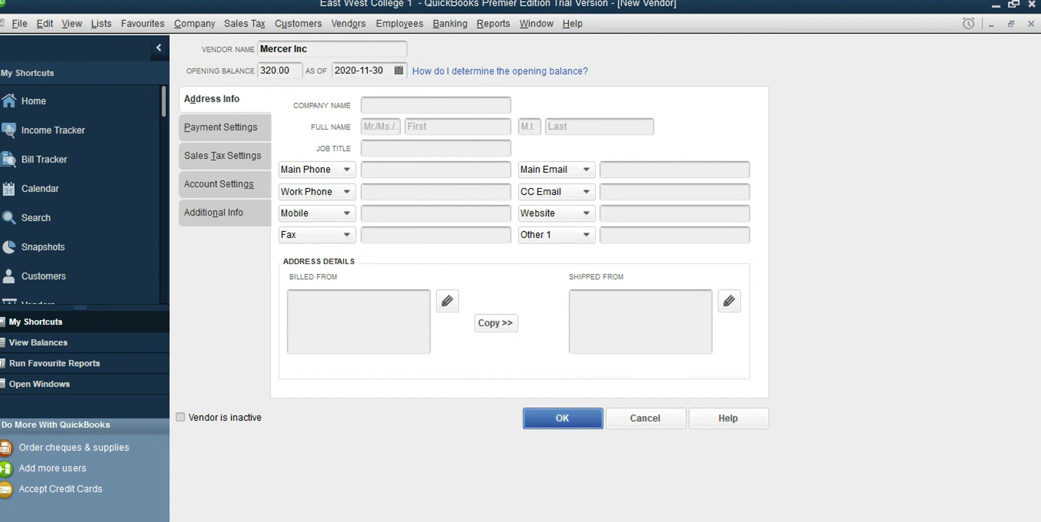
pyautogui.click(486, 275)
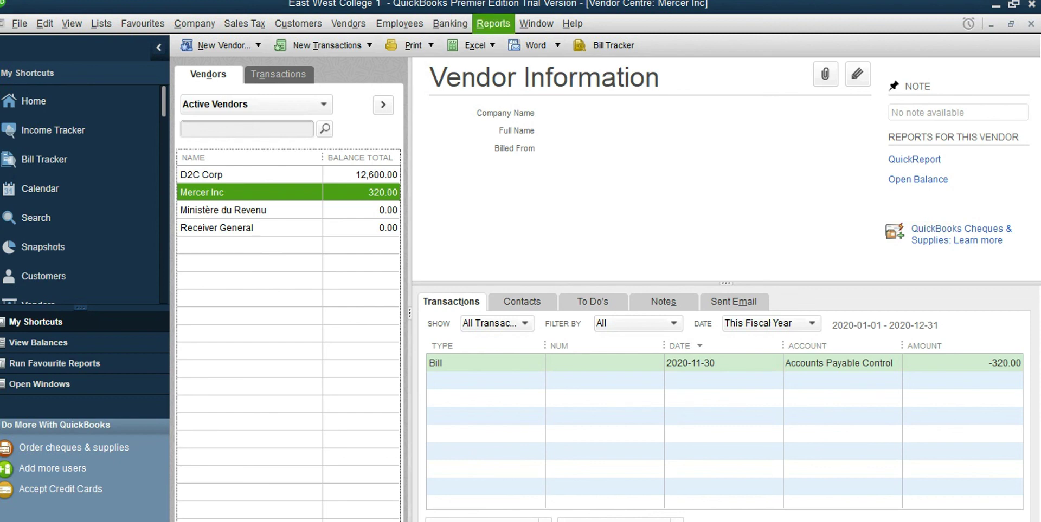
# Open the Trial Balance report from the Accountant & Taxes reports
pyautogui.click(493, 24)
pyautogui.press('Down')
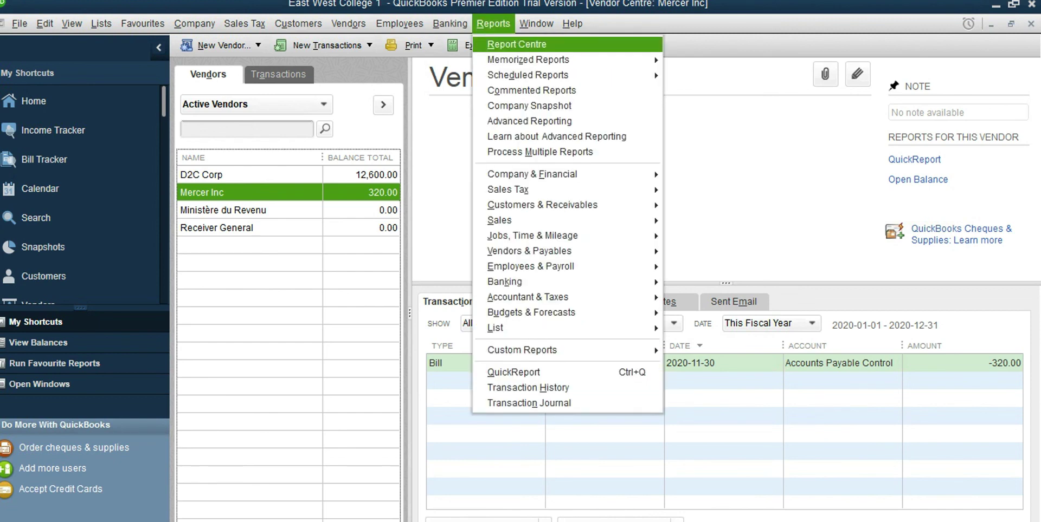
pyautogui.press('Down')
pyautogui.press('Down')
pyautogui.press('Down')
pyautogui.press('Down')
pyautogui.press('Down')
pyautogui.press('Down')
pyautogui.press('Down')
pyautogui.press('Down')
pyautogui.press('Down')
pyautogui.press('Down')
pyautogui.press('Down')
pyautogui.press('Down')
pyautogui.press('Down')
pyautogui.press('Down')
pyautogui.press('Down')
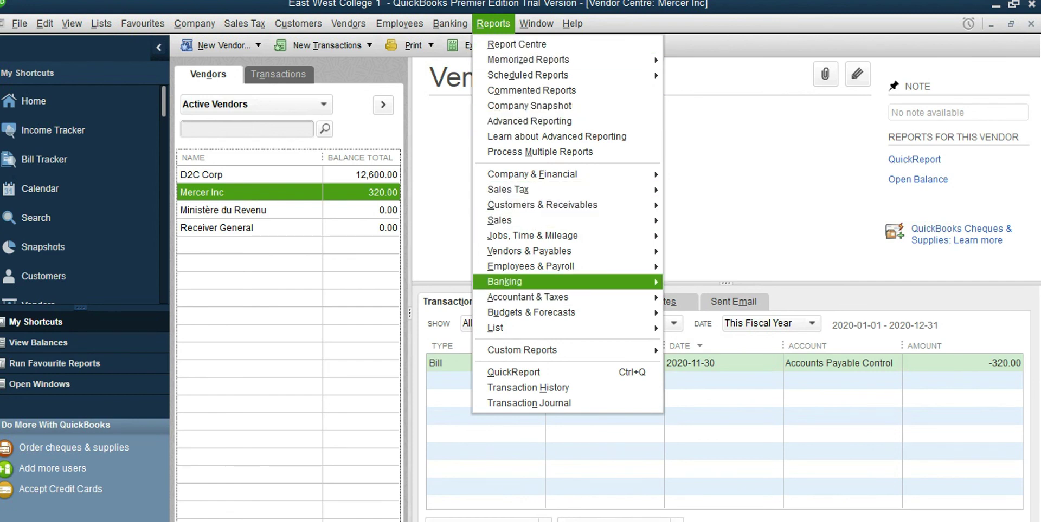
pyautogui.press('Down')
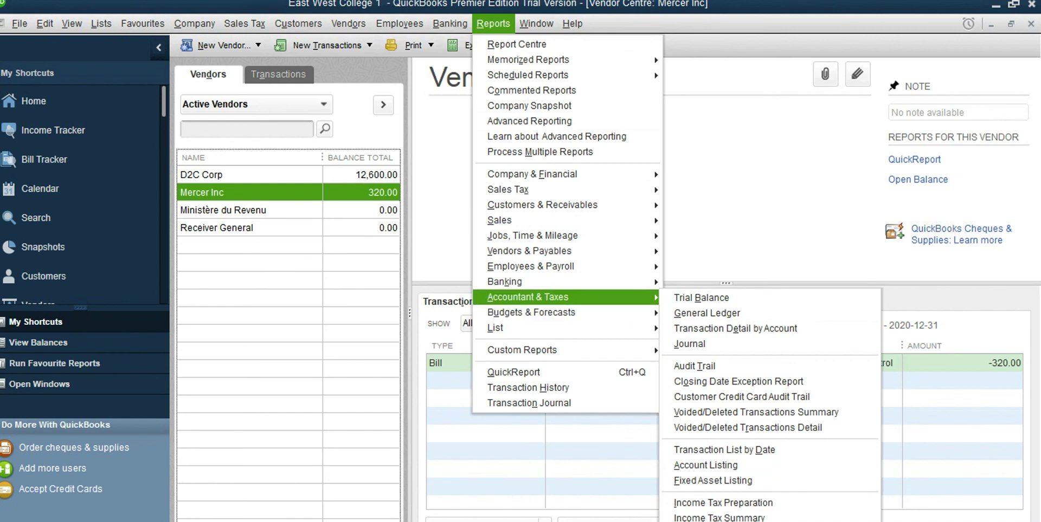
pyautogui.press('Left')
pyautogui.press('Right')
pyautogui.press('Right')
pyautogui.press('Return')
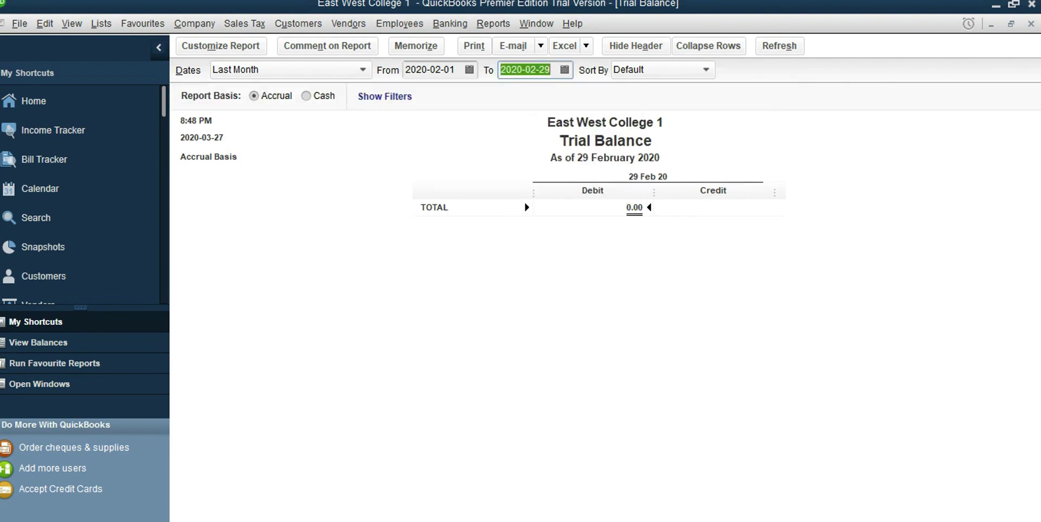
# Set the Trial Balance report's date range to All
pyautogui.click(363, 70)
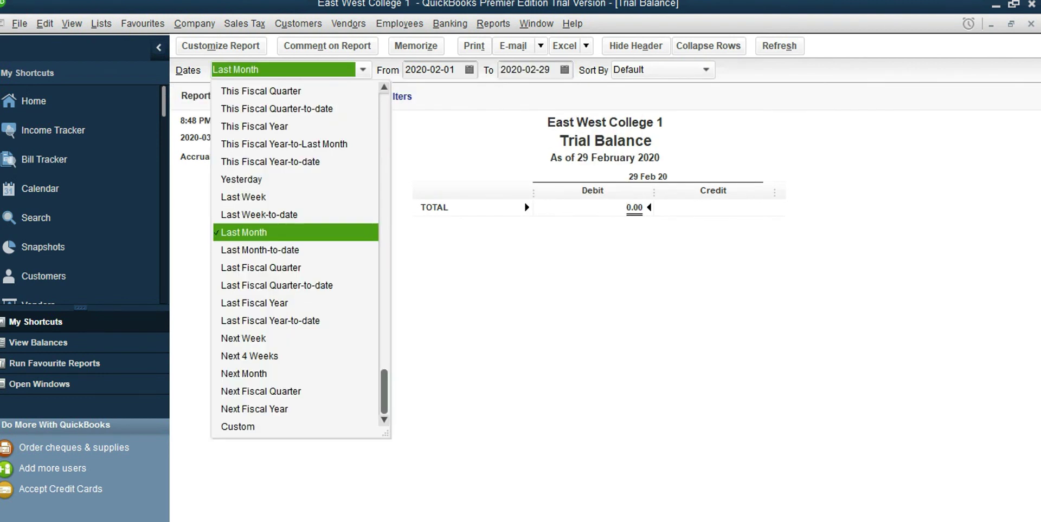
pyautogui.scroll(2, 295, 259)
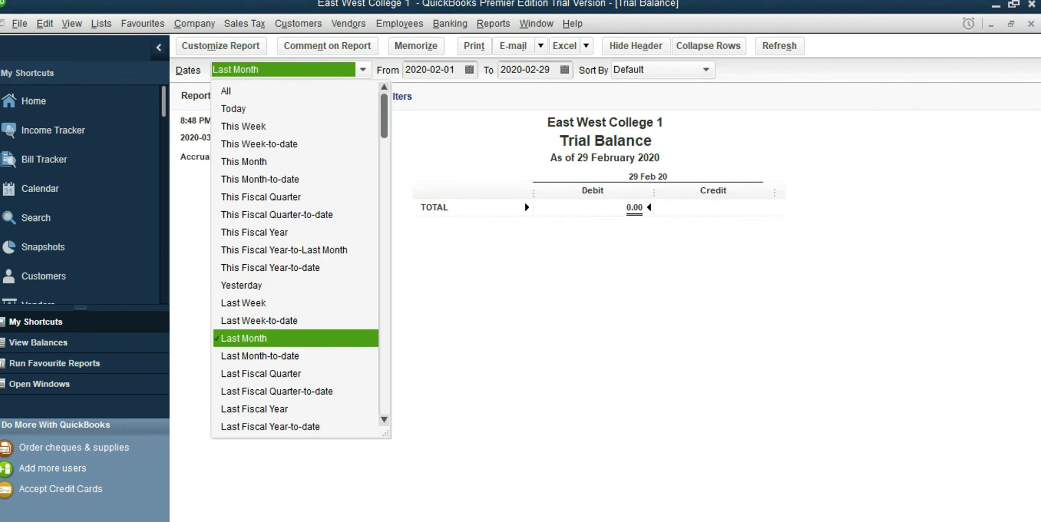
pyautogui.click(244, 91)
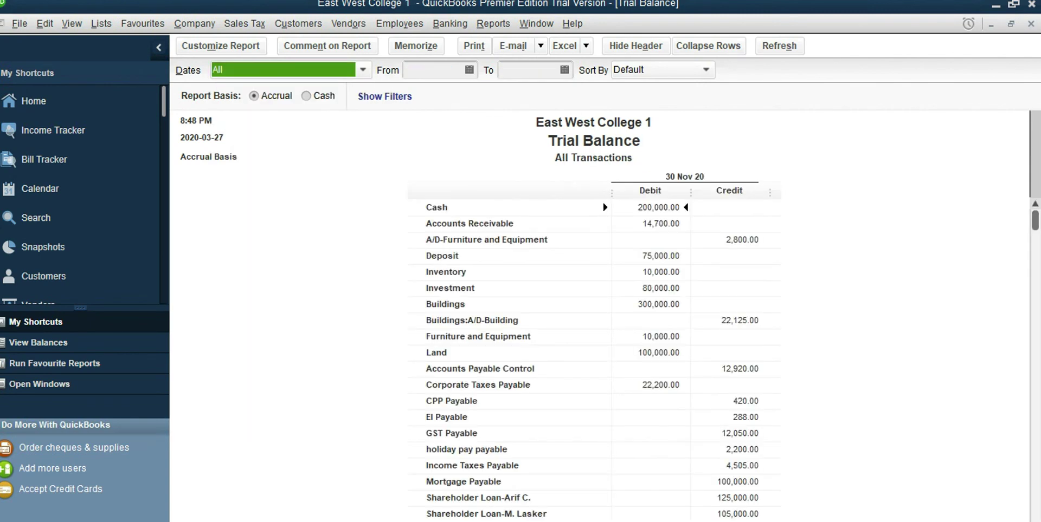
# Examine the trial balance for the receivable, payable, Uncategorized Income and Uncategorized Expenses balances
pyautogui.scroll(-5, 593, 358)
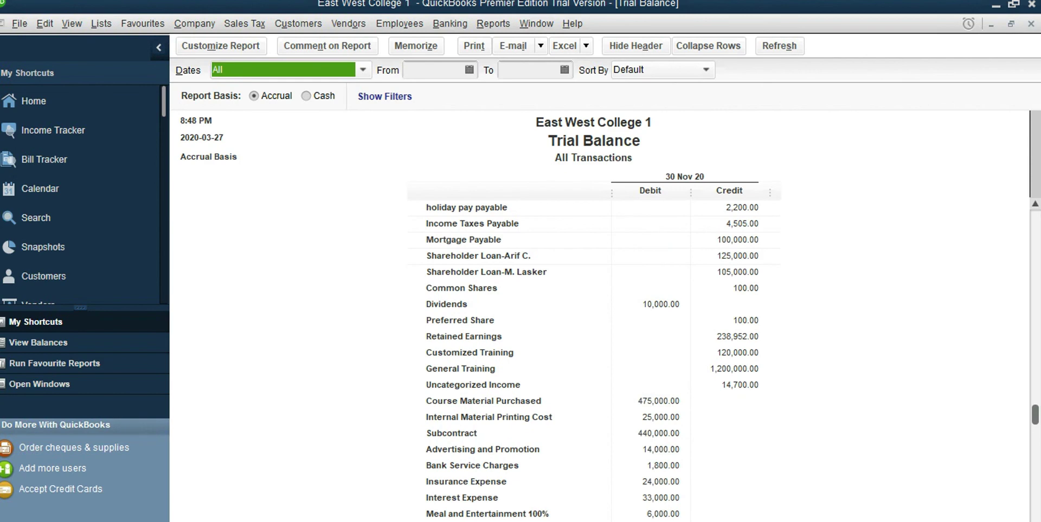
pyautogui.scroll(2, 593, 358)
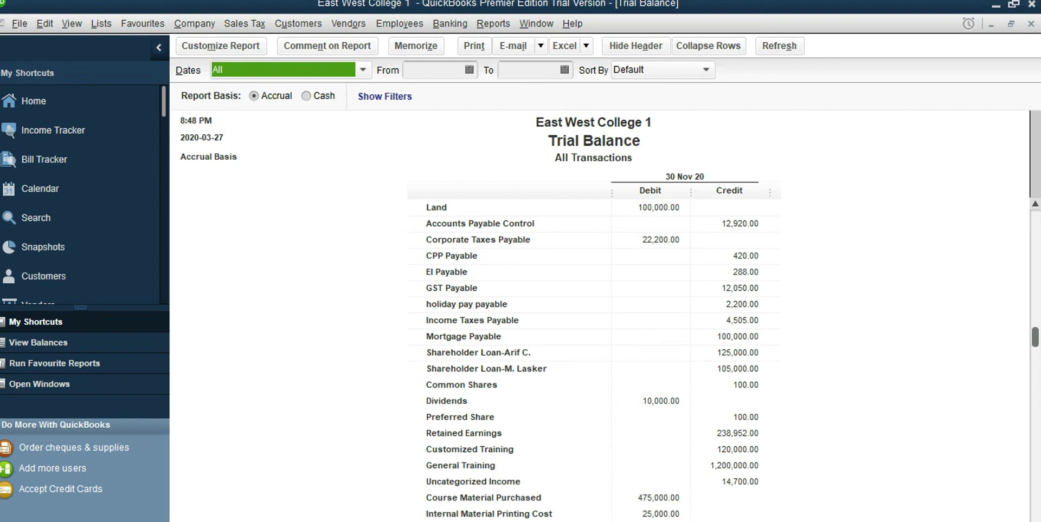
pyautogui.click(739, 224)
pyautogui.scroll(3, 740, 223)
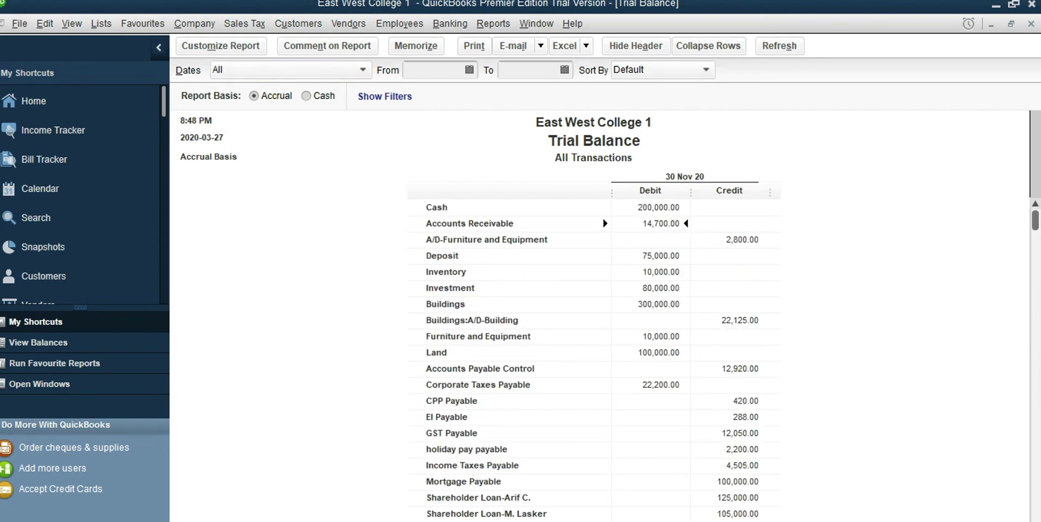
pyautogui.scroll(-4, 605, 222)
pyautogui.scroll(-1, 593, 358)
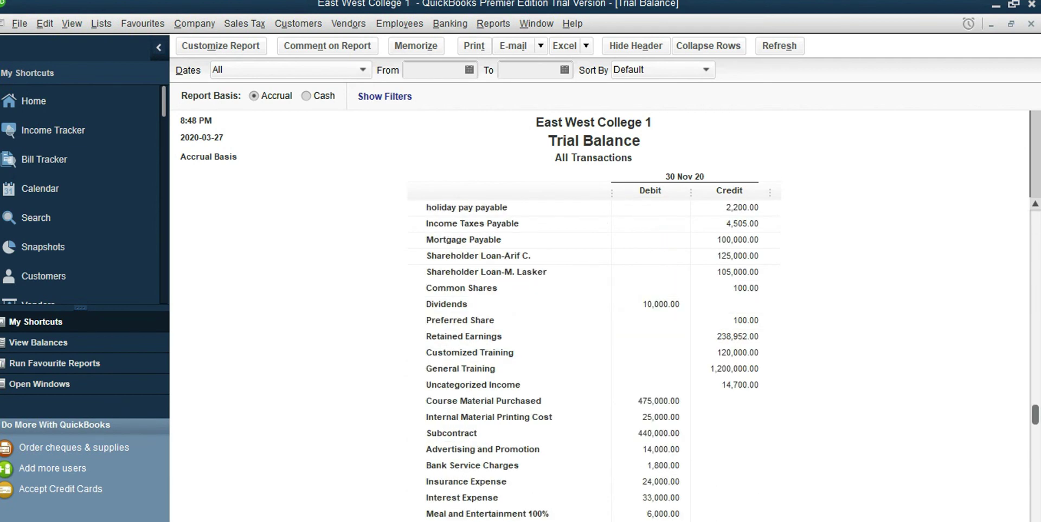
pyautogui.scroll(-3, 593, 357)
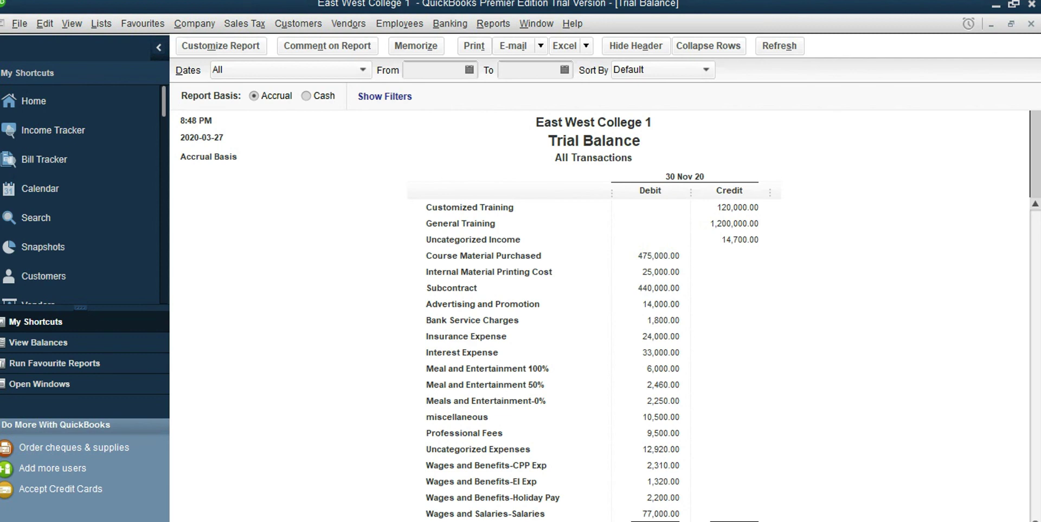
# Start a new general journal entry with a line crediting Uncategorized Expenses 12,920
pyautogui.click(194, 23)
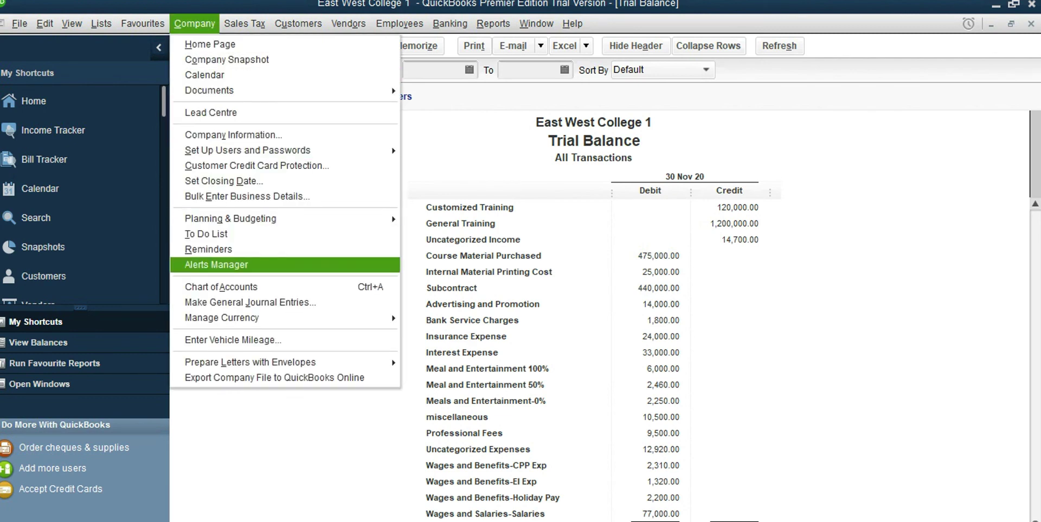
pyautogui.click(250, 303)
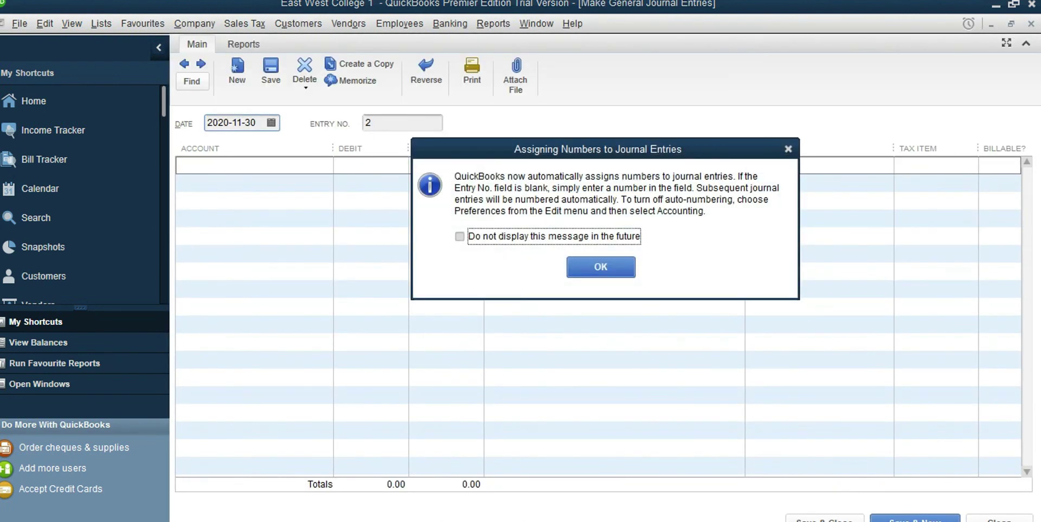
pyautogui.press('Return')
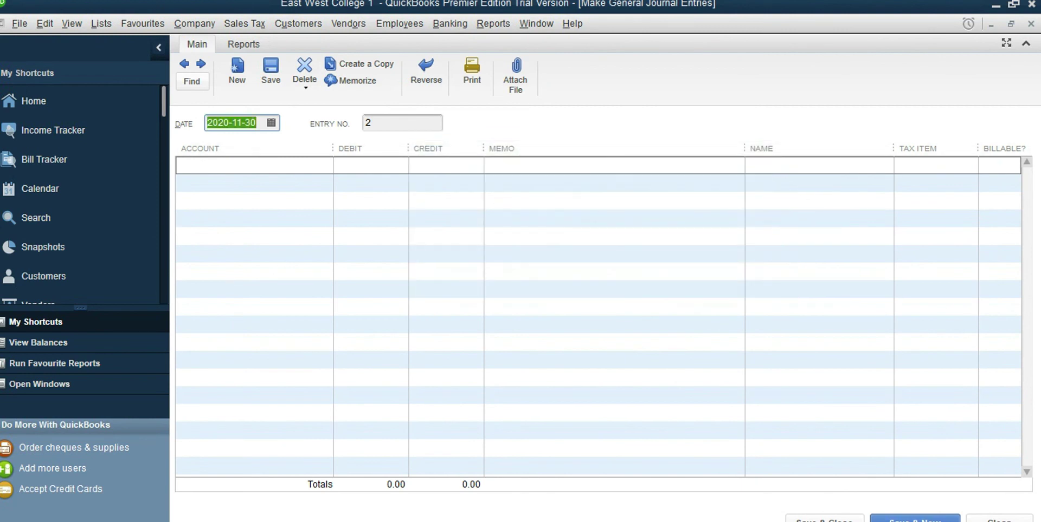
pyautogui.click(247, 166)
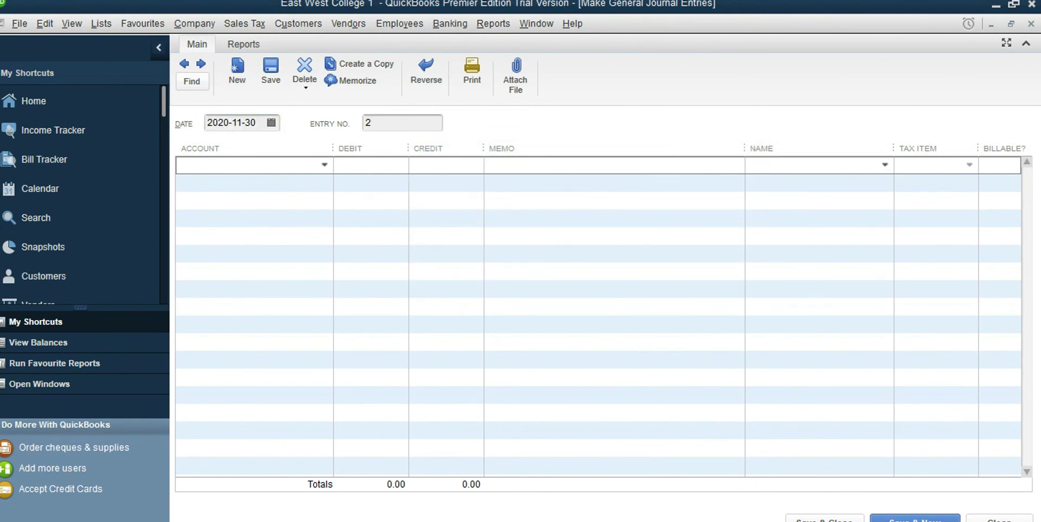
pyautogui.write('Uncategorized Expenses')
pyautogui.press('Return')
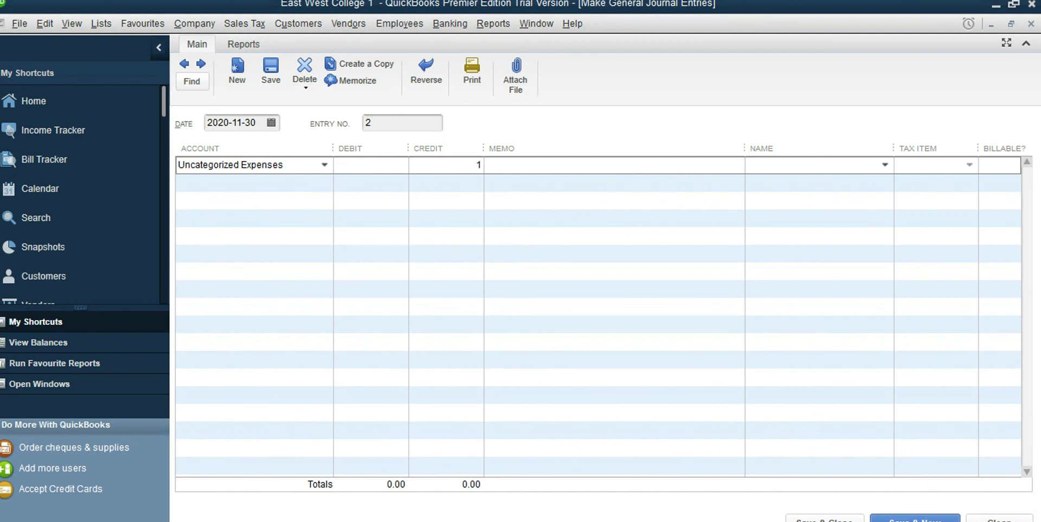
pyautogui.write('2920')
# Add a second journal line debiting Uncategorized Income 14,700
pyautogui.click(244, 183)
pyautogui.write('Uncategorized Expenses')
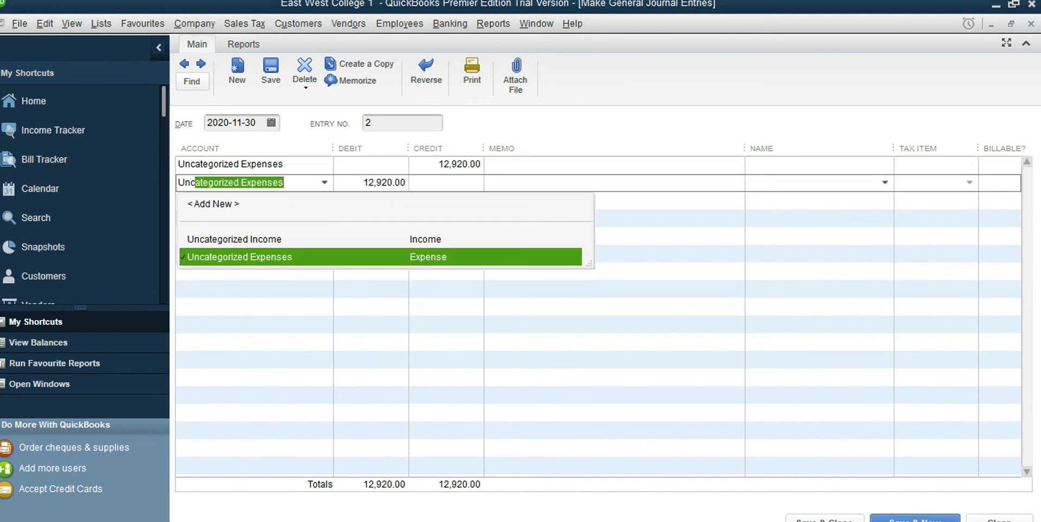
pyautogui.click(234, 239)
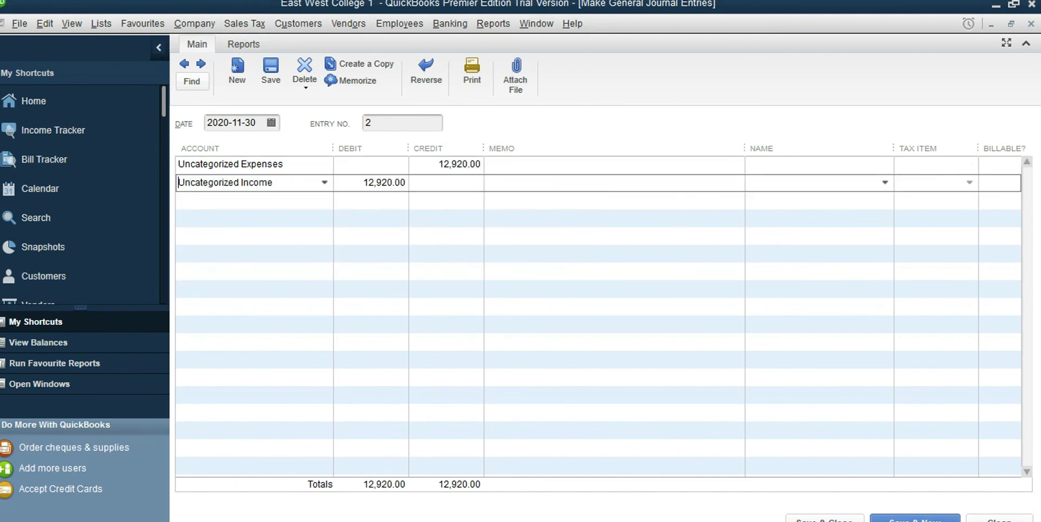
pyautogui.press('Tab')
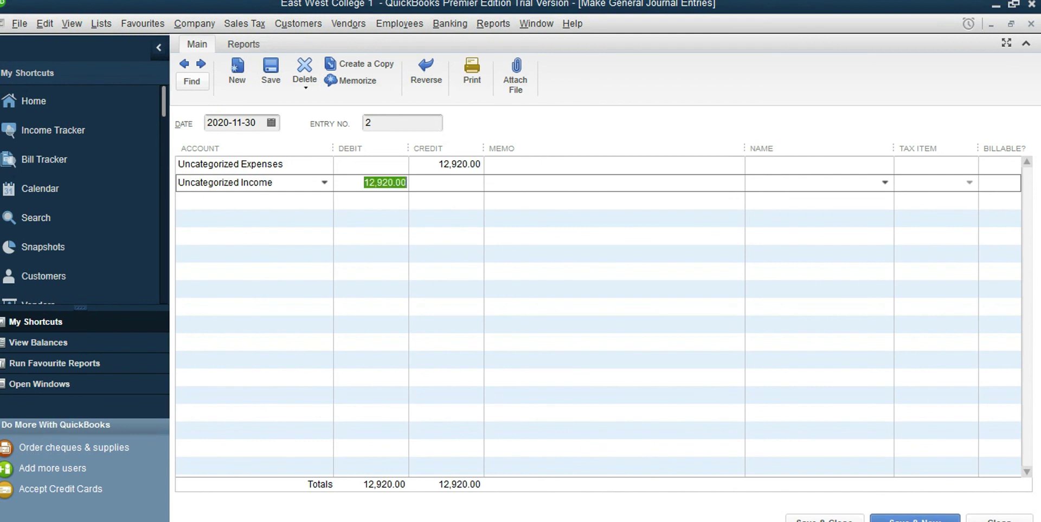
pyautogui.write('14700')
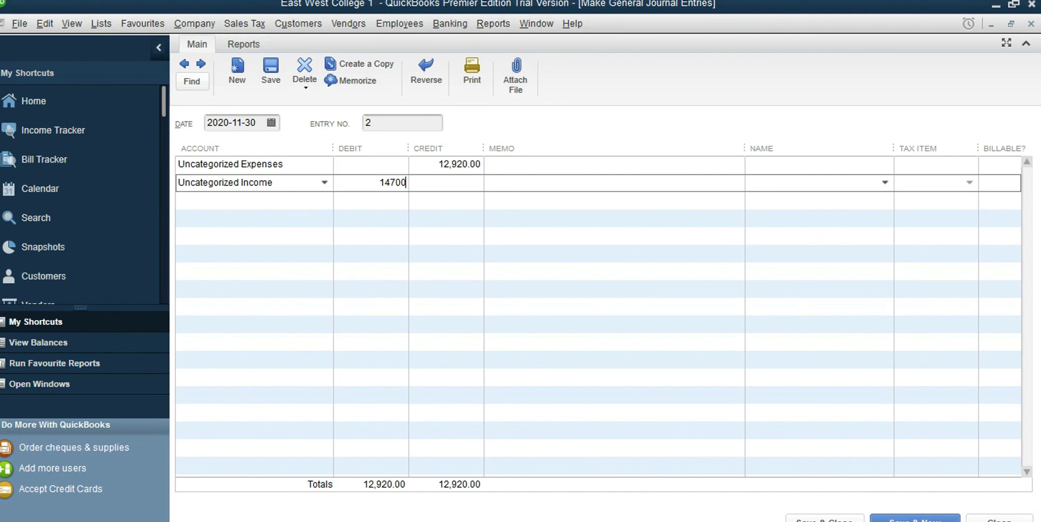
# Add a third journal line crediting the balancing 1,780 to Retained Earnings
pyautogui.click(238, 201)
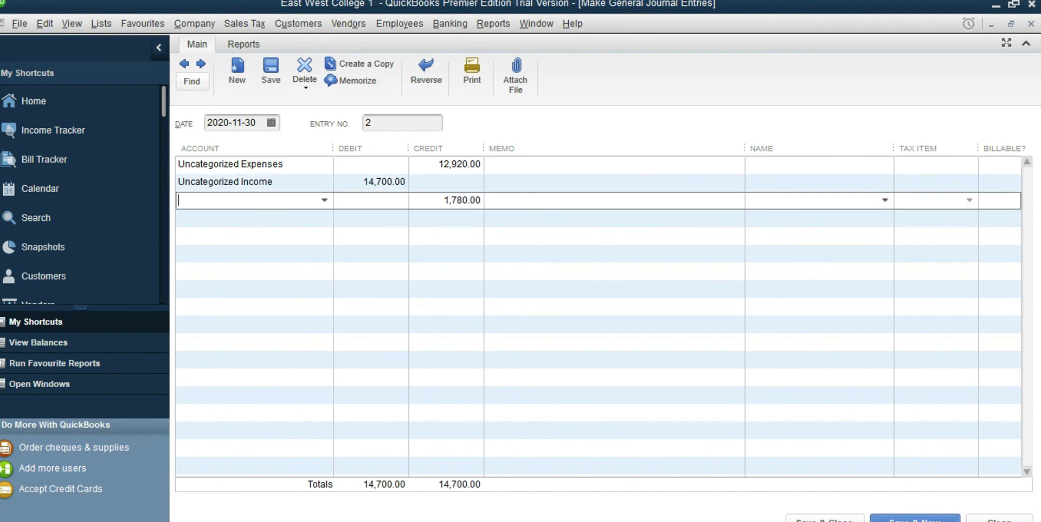
pyautogui.write('Regi')
pyautogui.press('BackSpace')
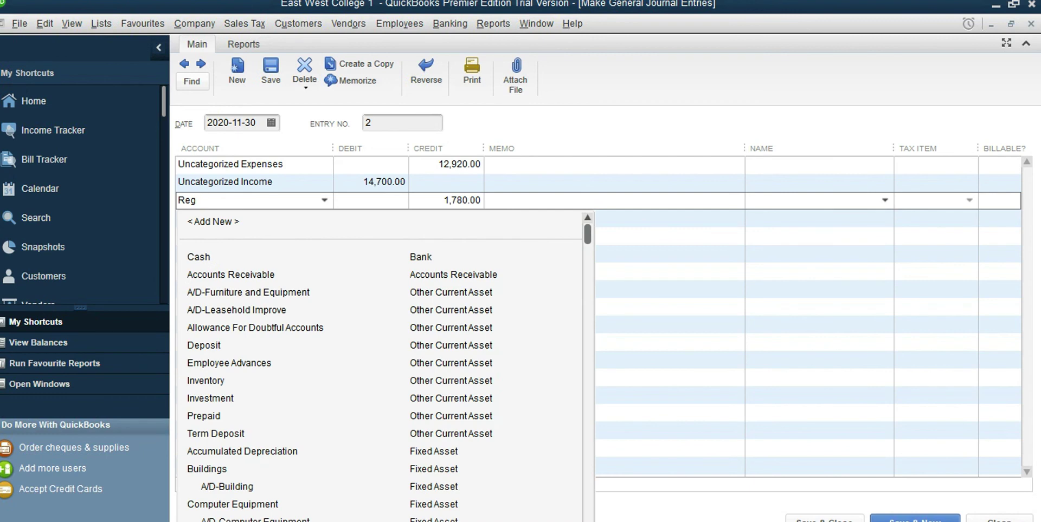
pyautogui.press('BackSpace')
pyautogui.write('tained Earnings')
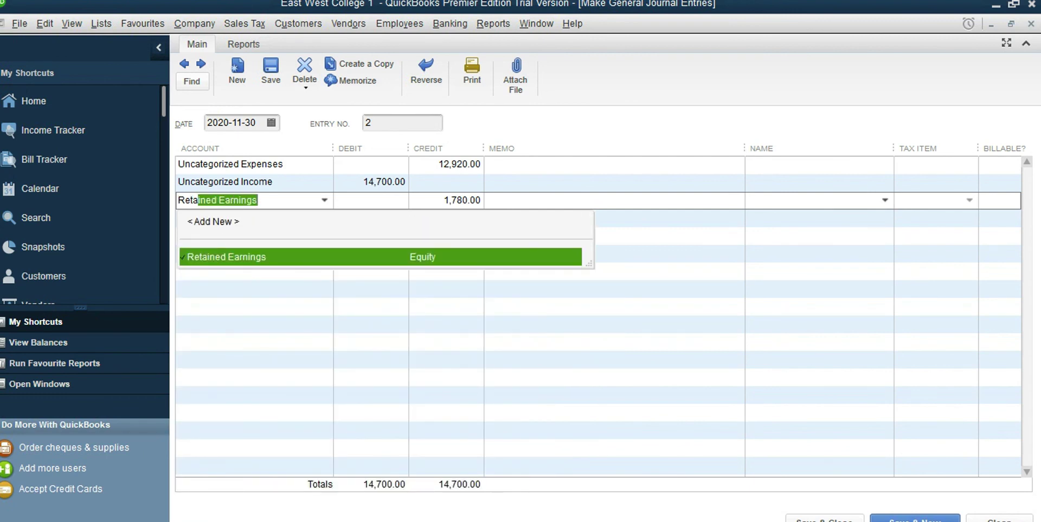
pyautogui.press('Tab')
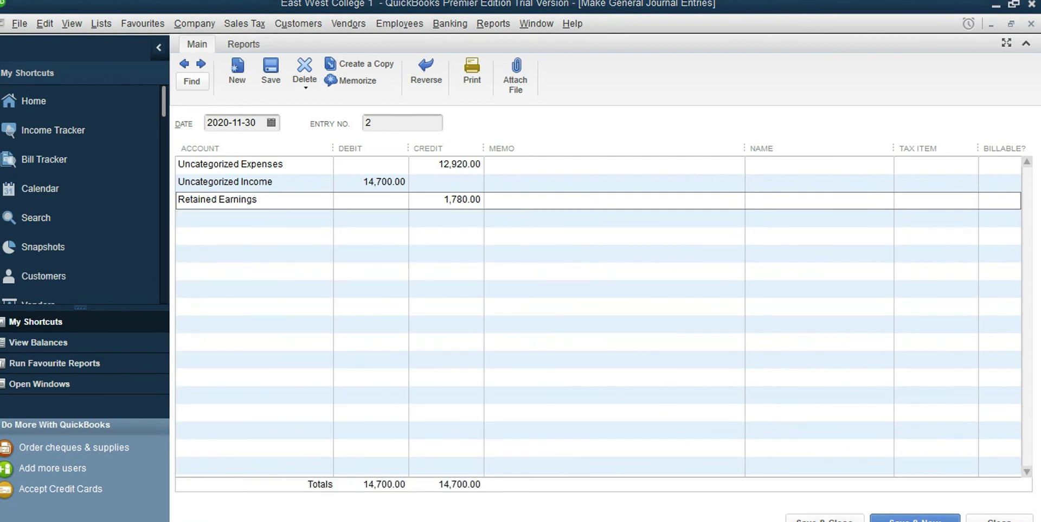
# Save and close the journal entry, accepting the posting to Retained Earnings, and review the account balances in the trial balance
pyautogui.click(823, 520)
pyautogui.click(486, 274)
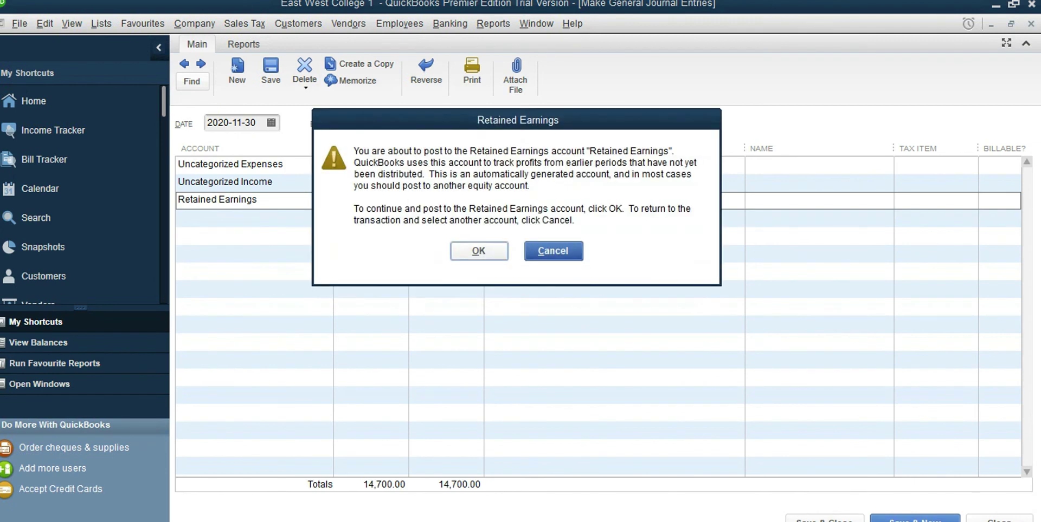
pyautogui.click(479, 251)
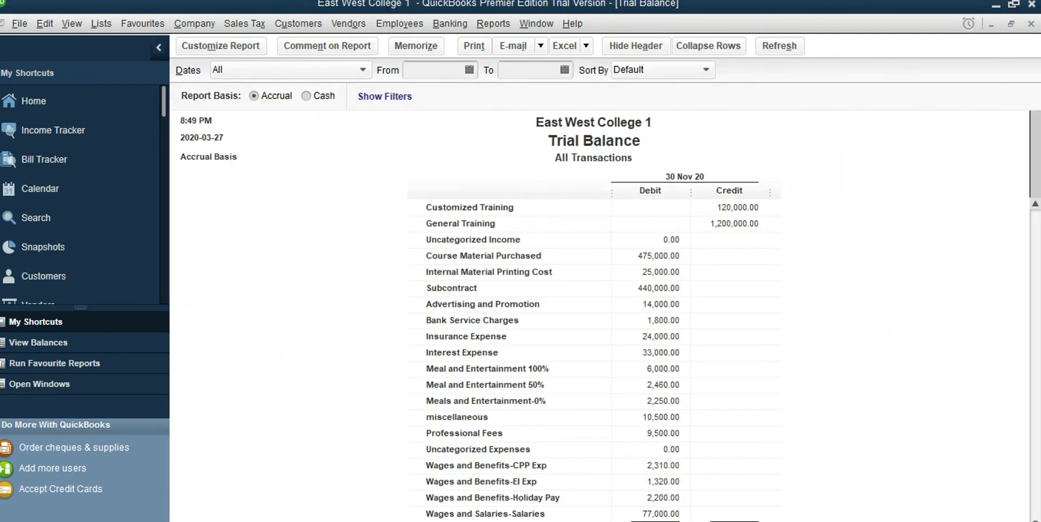
pyautogui.scroll(3, 594, 361)
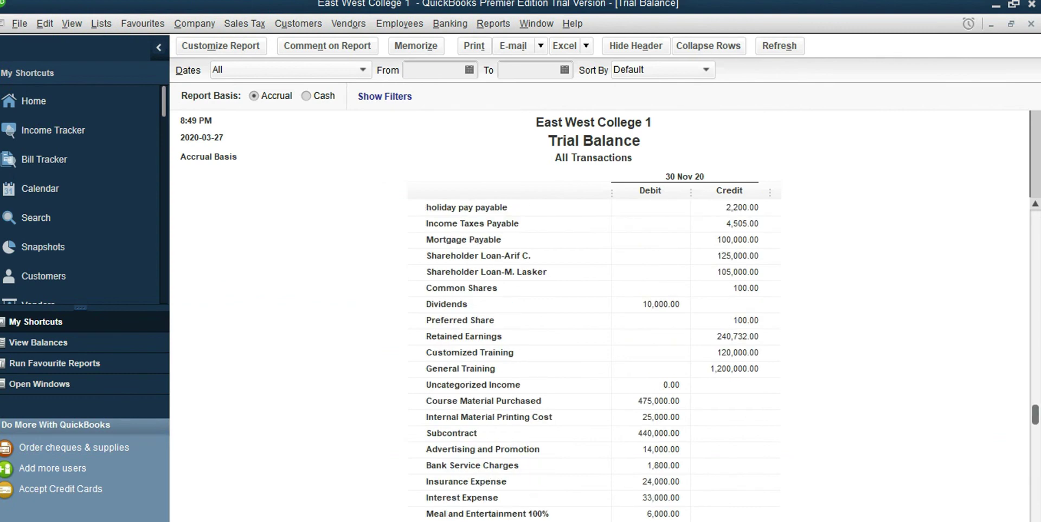
pyautogui.scroll(5, 593, 361)
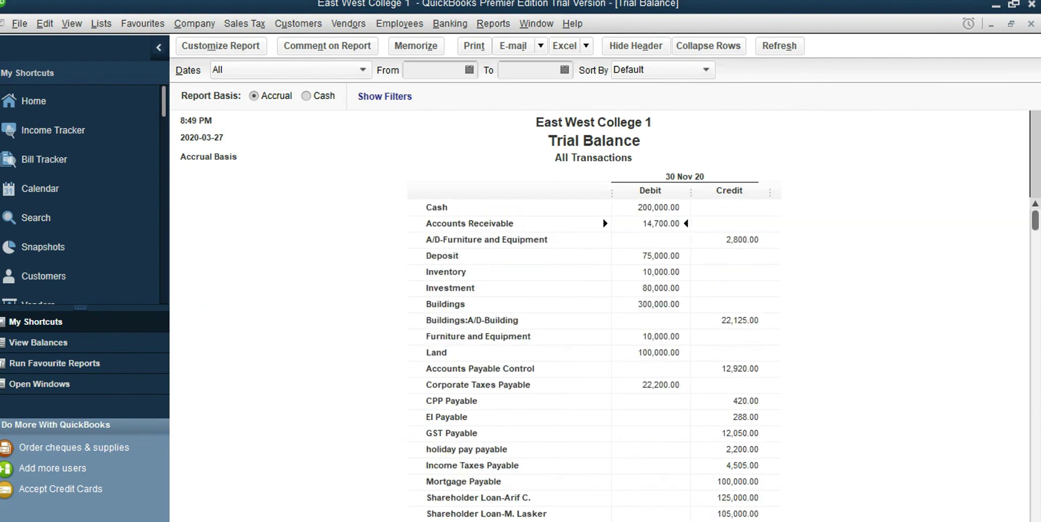